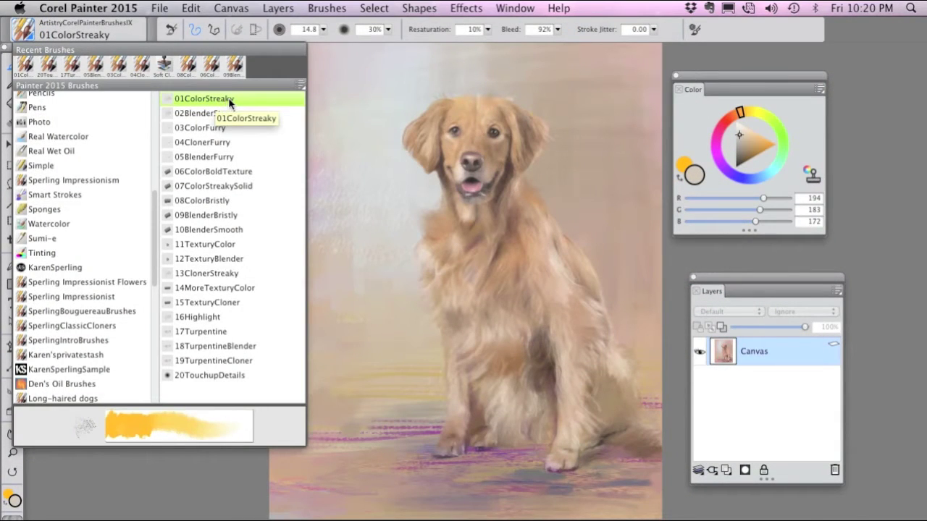
Paint soft horizontal strokes across the purple-streaked ground around and below the dog's front paws with the 01ColorStreaky brush.
{"action": "left_click", "coordinate": [229, 100]}
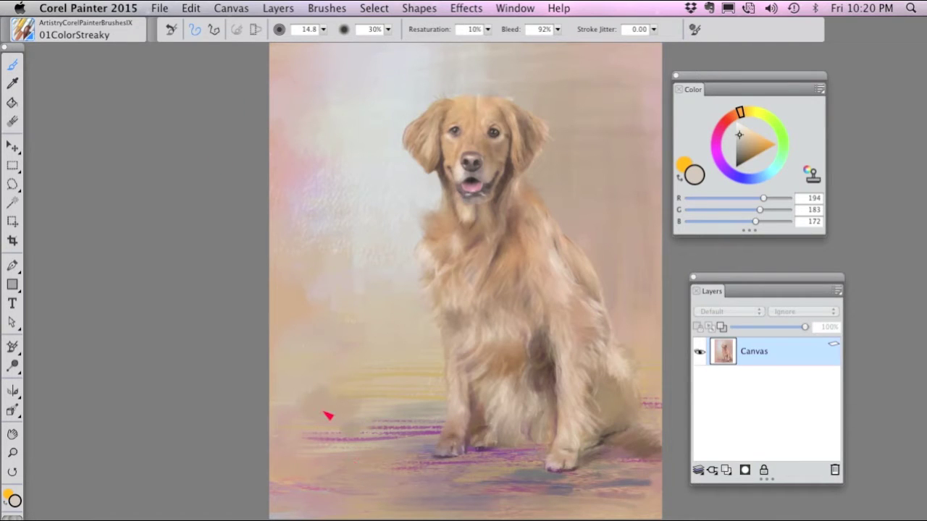
{"action": "key", "text": "super+plus"}
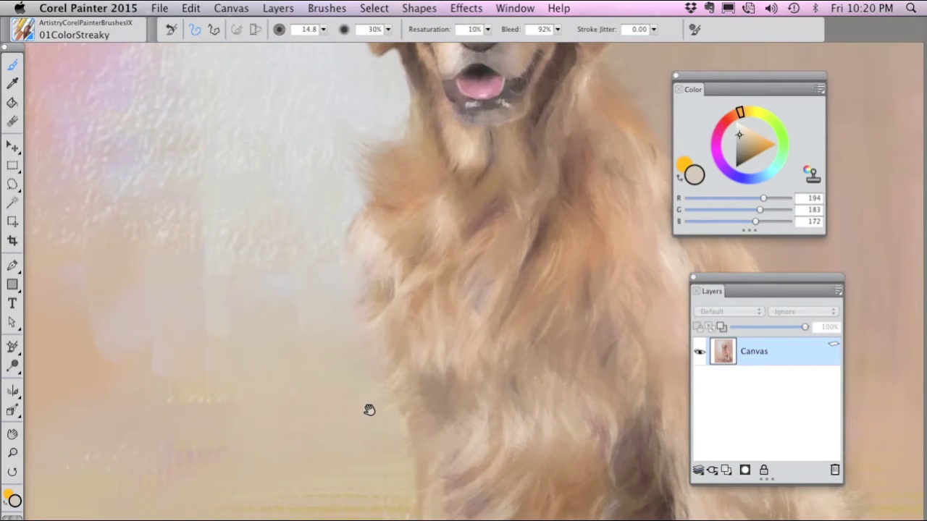
{"action": "left_click_drag", "start_coordinate": [370, 409], "coordinate": [407, 161]}
{"action": "left_click_drag", "start_coordinate": [358, 290], "coordinate": [403, 224]}
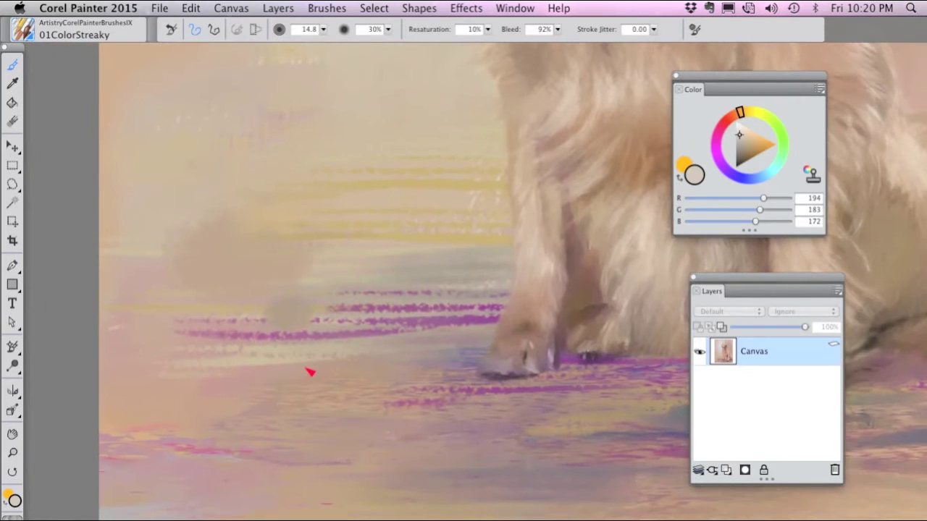
{"action": "left_click_drag", "start_coordinate": [263, 367], "coordinate": [333, 372]}
{"action": "left_click_drag", "start_coordinate": [214, 368], "coordinate": [410, 375]}
{"action": "left_click_drag", "start_coordinate": [374, 421], "coordinate": [425, 422]}
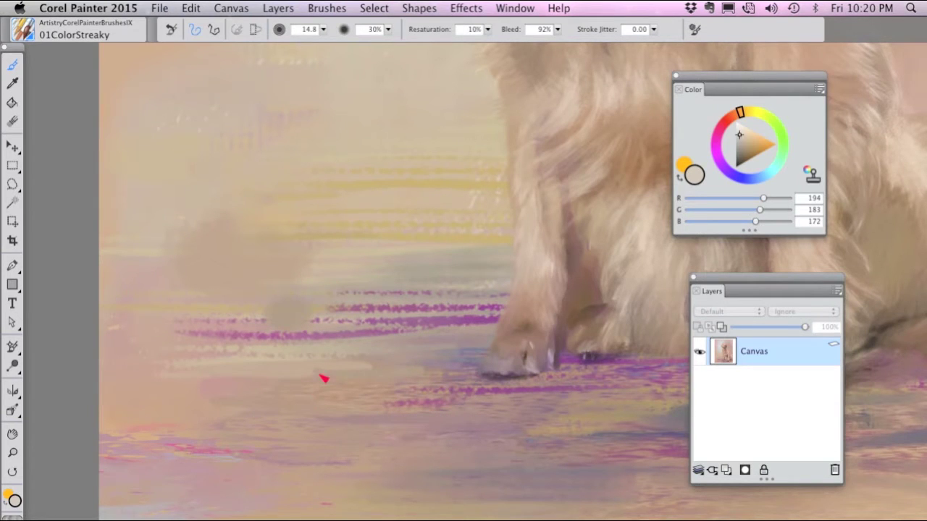
{"action": "left_click_drag", "start_coordinate": [408, 369], "coordinate": [348, 368]}
{"action": "scroll", "coordinate": [325, 394], "scroll_direction": "right", "scroll_amount": 5}
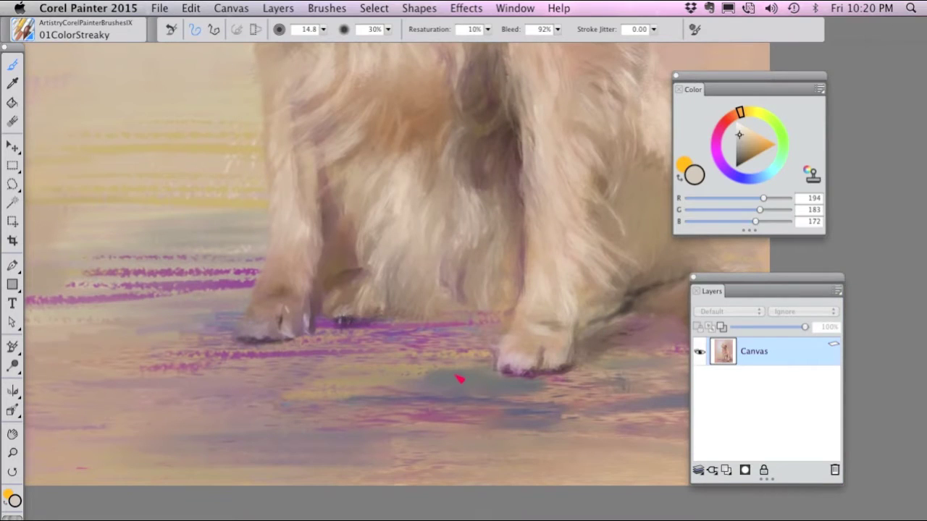
{"action": "mouse_move", "coordinate": [424, 376]}
{"action": "left_mouse_down"}
{"action": "mouse_move", "coordinate": [439, 398]}
{"action": "mouse_move", "coordinate": [424, 377]}
{"action": "mouse_move", "coordinate": [466, 376]}
{"action": "mouse_move", "coordinate": [330, 382]}
{"action": "mouse_move", "coordinate": [497, 414]}
{"action": "mouse_move", "coordinate": [507, 401]}
{"action": "mouse_move", "coordinate": [577, 399]}
{"action": "mouse_move", "coordinate": [525, 384]}
{"action": "mouse_move", "coordinate": [575, 386]}
{"action": "mouse_move", "coordinate": [592, 401]}
{"action": "mouse_move", "coordinate": [580, 425]}
{"action": "left_mouse_up"}
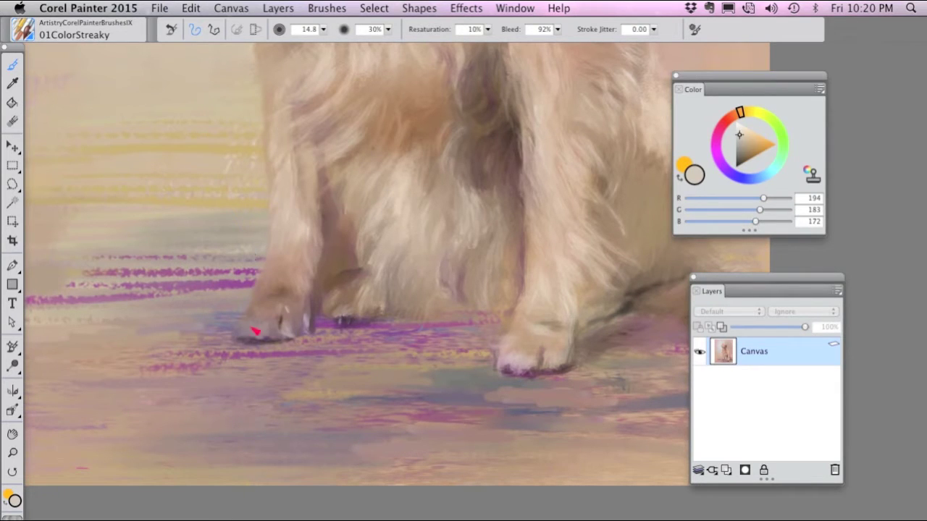
Enlarge the brush to size 165.9 and paint a broad beige stroke over the background above and left of the dog's head.
{"action": "key", "text": "super+0"}
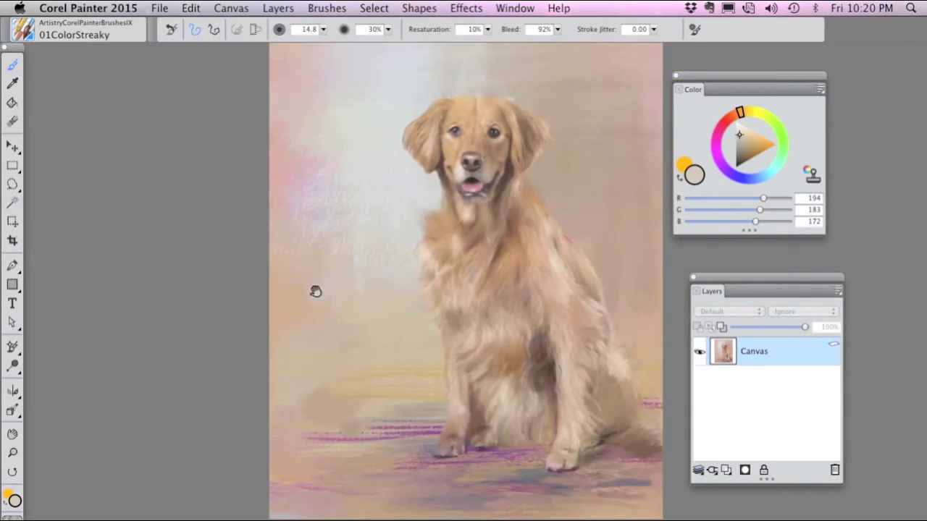
{"action": "mouse_move", "coordinate": [343, 226]}
{"action": "left_mouse_down"}
{"action": "mouse_move", "coordinate": [331, 294]}
{"action": "mouse_move", "coordinate": [337, 314]}
{"action": "left_mouse_up"}
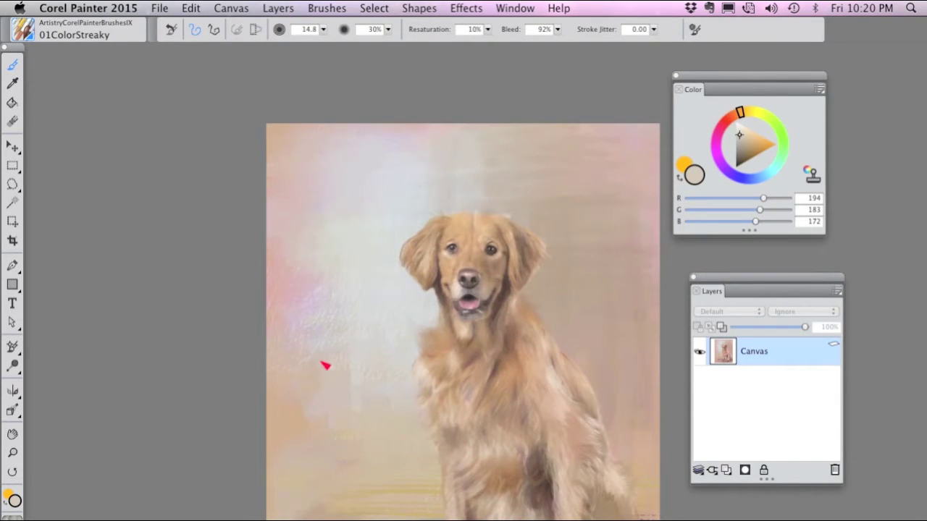
{"action": "key", "text": "super+equal"}
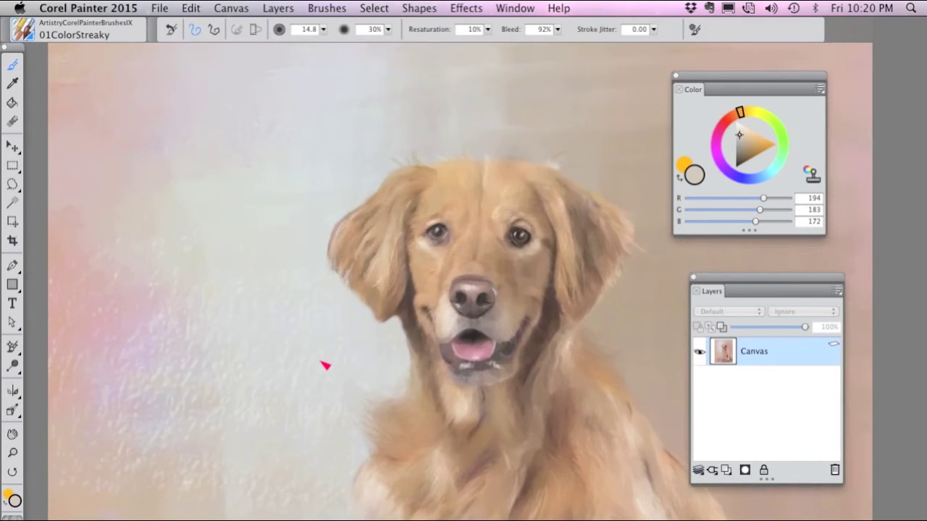
{"action": "left_click_drag", "start_coordinate": [159, 103], "coordinate": [196, 259]}
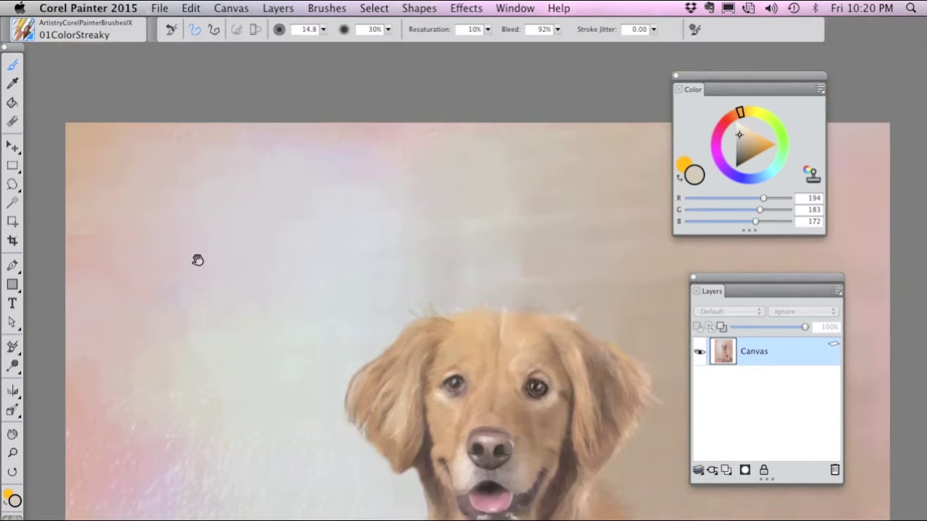
{"action": "left_click", "coordinate": [323, 29]}
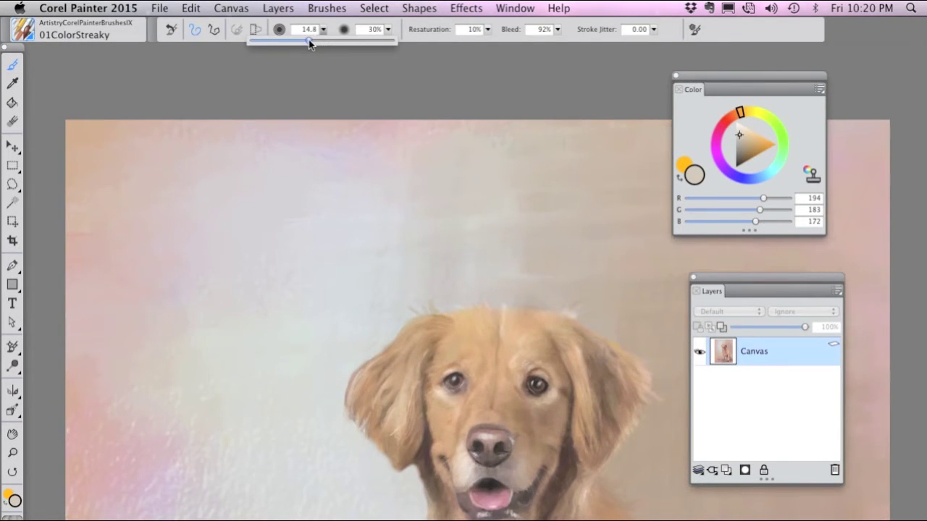
{"action": "left_click_drag", "start_coordinate": [309, 43], "coordinate": [357, 45]}
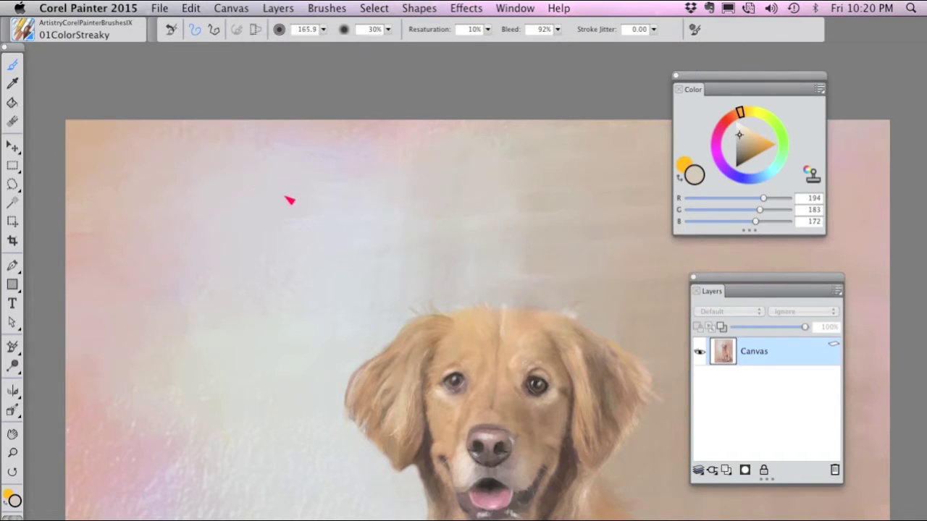
{"action": "mouse_move", "coordinate": [285, 196]}
{"action": "left_mouse_down"}
{"action": "mouse_move", "coordinate": [282, 226]}
{"action": "mouse_move", "coordinate": [351, 169]}
{"action": "left_mouse_up"}
Paint the background left of the dog's head with brown (RGB 143, 103, 65) and dark blue (RGB 20, 2, 102).
{"action": "left_click_drag", "start_coordinate": [742, 137], "coordinate": [749, 149]}
{"action": "mouse_move", "coordinate": [309, 272]}
{"action": "left_mouse_down"}
{"action": "mouse_move", "coordinate": [188, 408]}
{"action": "mouse_move", "coordinate": [244, 461]}
{"action": "mouse_move", "coordinate": [268, 366]}
{"action": "left_mouse_up"}
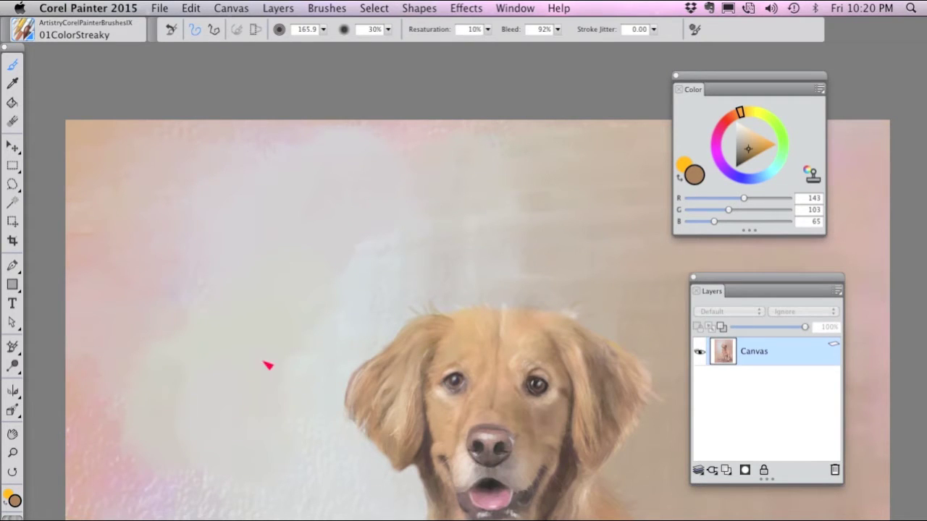
{"action": "mouse_move", "coordinate": [736, 113]}
{"action": "left_mouse_down"}
{"action": "mouse_move", "coordinate": [733, 175]}
{"action": "mouse_move", "coordinate": [752, 158]}
{"action": "left_mouse_up"}
{"action": "left_click", "coordinate": [752, 156]}
{"action": "mouse_move", "coordinate": [265, 273]}
{"action": "left_mouse_down"}
{"action": "mouse_move", "coordinate": [372, 257]}
{"action": "mouse_move", "coordinate": [399, 226]}
{"action": "mouse_move", "coordinate": [252, 294]}
{"action": "mouse_move", "coordinate": [201, 370]}
{"action": "mouse_move", "coordinate": [176, 344]}
{"action": "mouse_move", "coordinate": [131, 379]}
{"action": "mouse_move", "coordinate": [150, 422]}
{"action": "mouse_move", "coordinate": [188, 424]}
{"action": "mouse_move", "coordinate": [233, 407]}
{"action": "mouse_move", "coordinate": [310, 341]}
{"action": "mouse_move", "coordinate": [317, 243]}
{"action": "mouse_move", "coordinate": [507, 220]}
{"action": "mouse_move", "coordinate": [471, 179]}
{"action": "mouse_move", "coordinate": [497, 193]}
{"action": "left_mouse_up"}
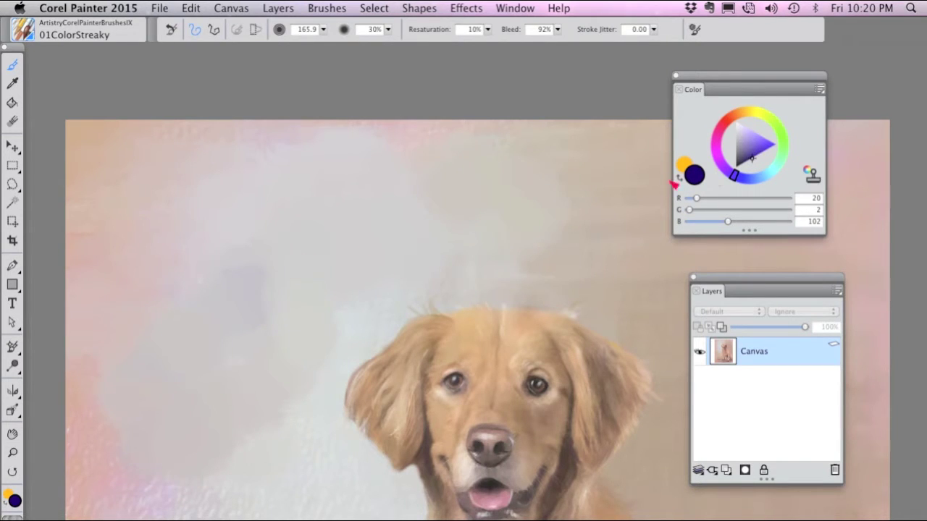
Choose a tan colour (RGB 181, 140, 101) and brush it across the background above the dog's head.
{"action": "left_click_drag", "start_coordinate": [748, 112], "coordinate": [741, 112]}
{"action": "left_click", "coordinate": [749, 142]}
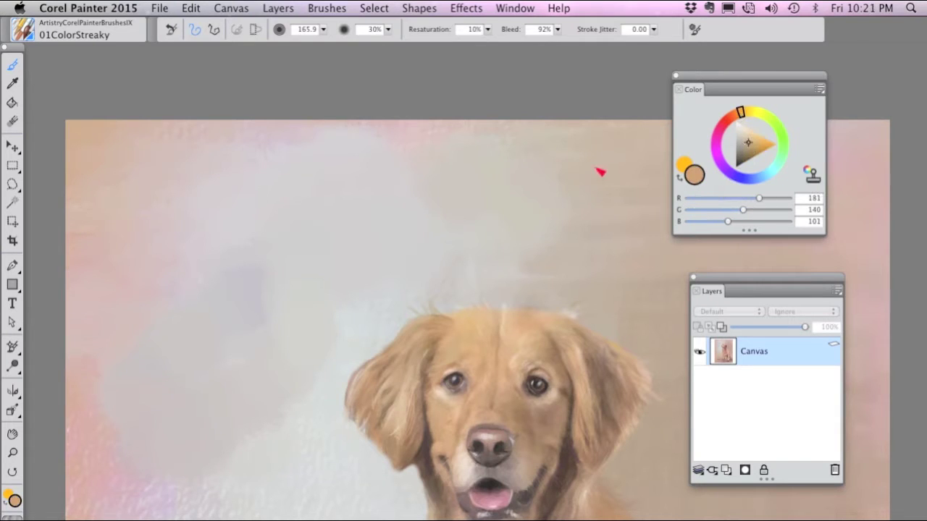
{"action": "mouse_move", "coordinate": [565, 199]}
{"action": "left_mouse_down"}
{"action": "mouse_move", "coordinate": [505, 207]}
{"action": "mouse_move", "coordinate": [344, 199]}
{"action": "left_mouse_up"}
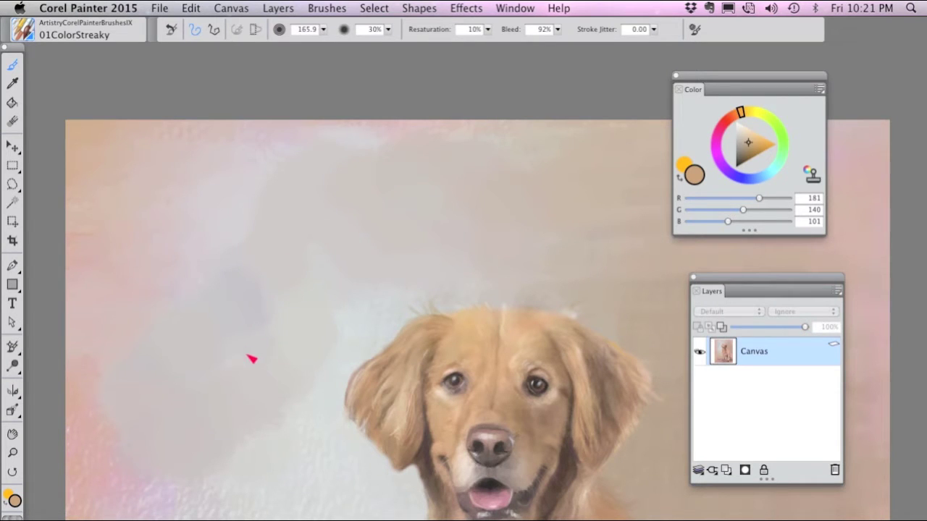
Switch to the 02BlenderStreaky brush and blend the purple streaks on the ground left of the dog's front paw.
{"action": "left_click", "coordinate": [29, 38]}
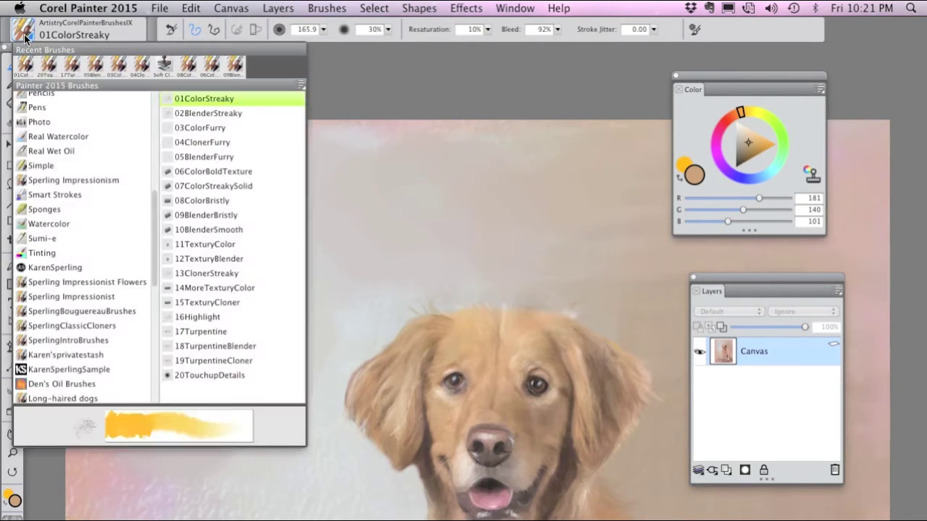
{"action": "left_click", "coordinate": [236, 117]}
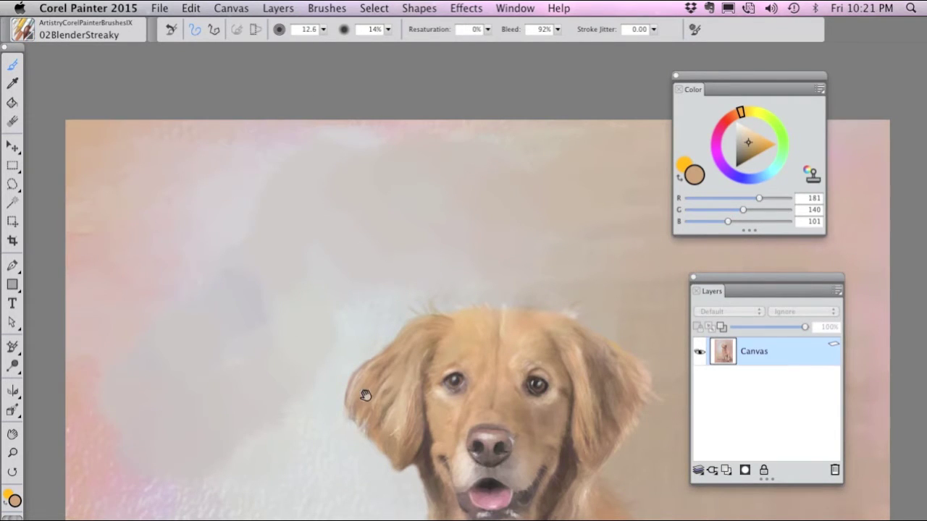
{"action": "left_click_drag", "start_coordinate": [359, 375], "coordinate": [289, 93]}
{"action": "scroll", "coordinate": [325, 340], "scroll_direction": "down", "scroll_amount": 15}
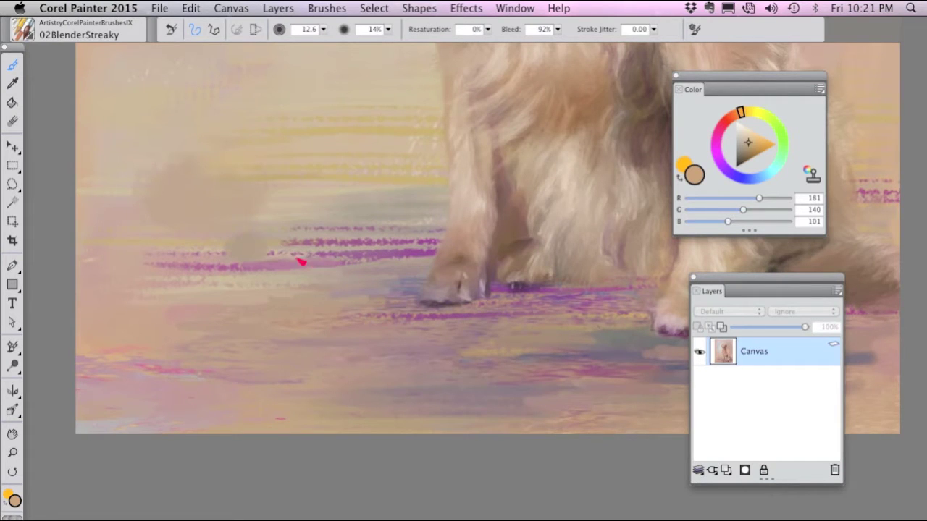
{"action": "mouse_move", "coordinate": [370, 227]}
{"action": "left_mouse_down"}
{"action": "mouse_move", "coordinate": [339, 231]}
{"action": "mouse_move", "coordinate": [387, 241]}
{"action": "mouse_move", "coordinate": [312, 253]}
{"action": "mouse_move", "coordinate": [406, 252]}
{"action": "left_mouse_up"}
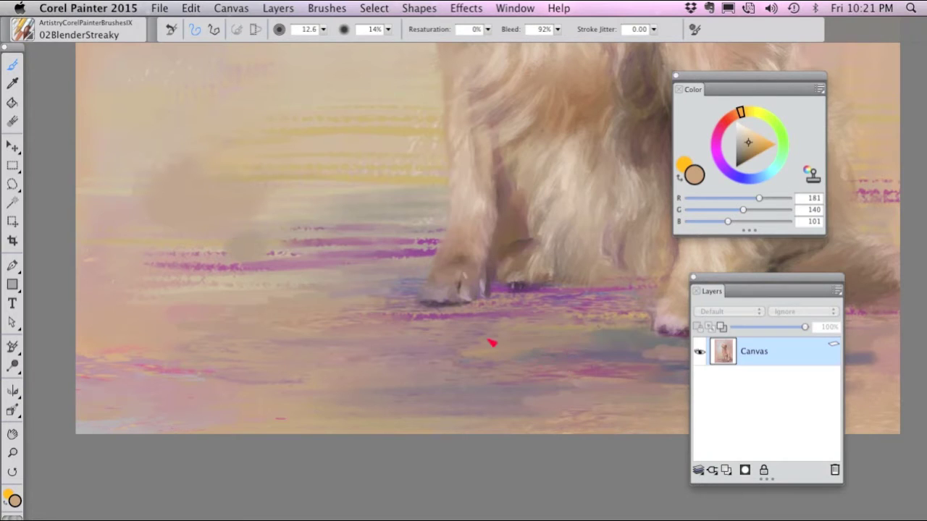
Set the blender brush size to 125.7 and smooth the background left of the dog down to the yellow and purple streaks.
{"action": "left_click_drag", "start_coordinate": [282, 155], "coordinate": [260, 463]}
{"action": "left_click_drag", "start_coordinate": [221, 178], "coordinate": [273, 239]}
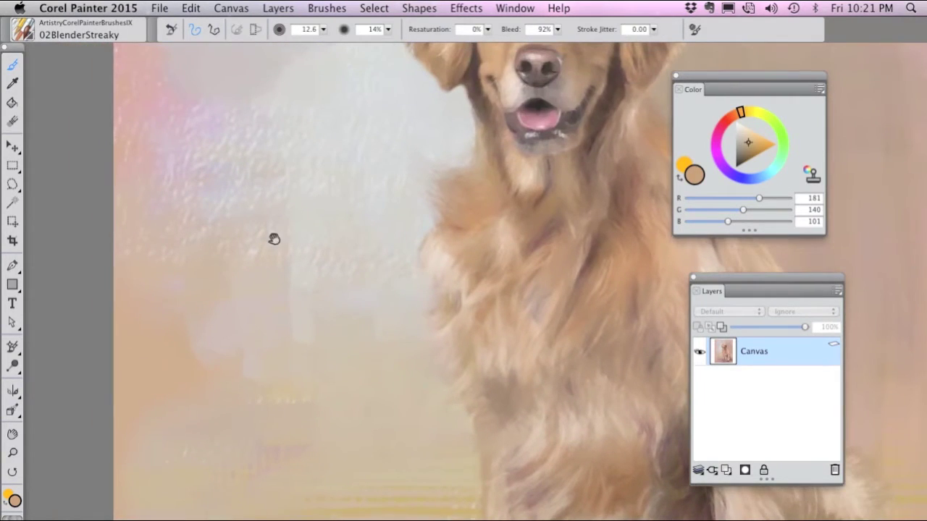
{"action": "left_click", "coordinate": [323, 29]}
{"action": "left_click_drag", "start_coordinate": [304, 41], "coordinate": [353, 42]}
{"action": "scroll", "coordinate": [348, 399], "scroll_direction": "down", "scroll_amount": 5}
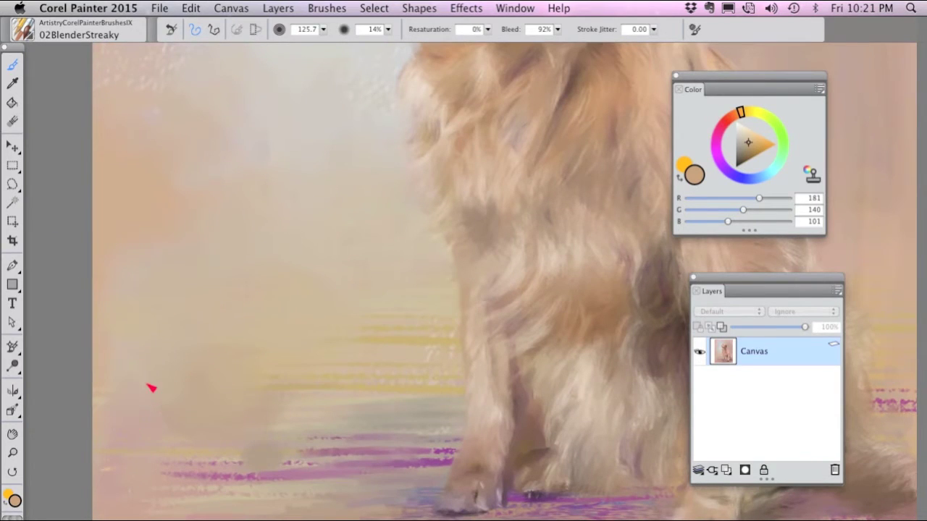
{"action": "mouse_move", "coordinate": [275, 434]}
{"action": "left_mouse_down"}
{"action": "mouse_move", "coordinate": [335, 420]}
{"action": "mouse_move", "coordinate": [239, 470]}
{"action": "mouse_move", "coordinate": [337, 480]}
{"action": "mouse_move", "coordinate": [357, 395]}
{"action": "left_mouse_up"}
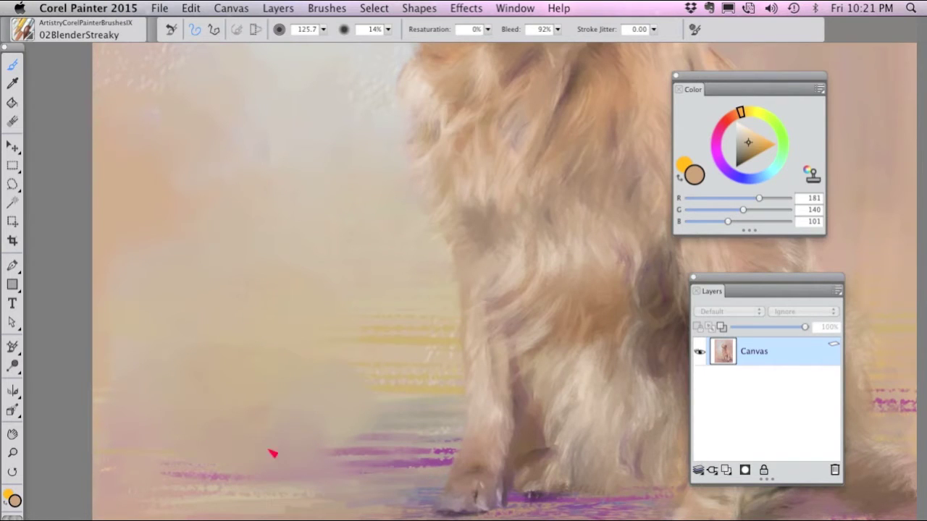
Select the 03ColorFurry brush and sample an orange-brown colour from the dog's chest fur.
{"action": "left_click", "coordinate": [24, 30]}
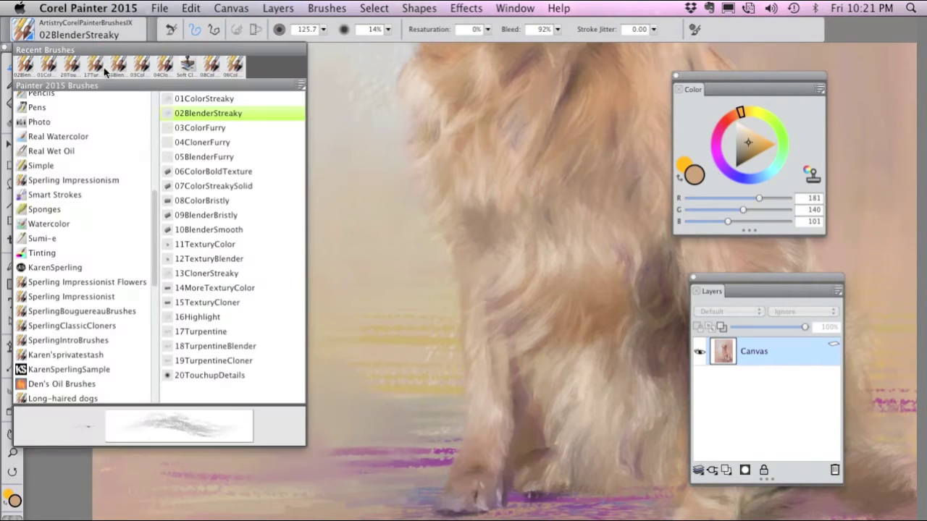
{"action": "left_click", "coordinate": [207, 129]}
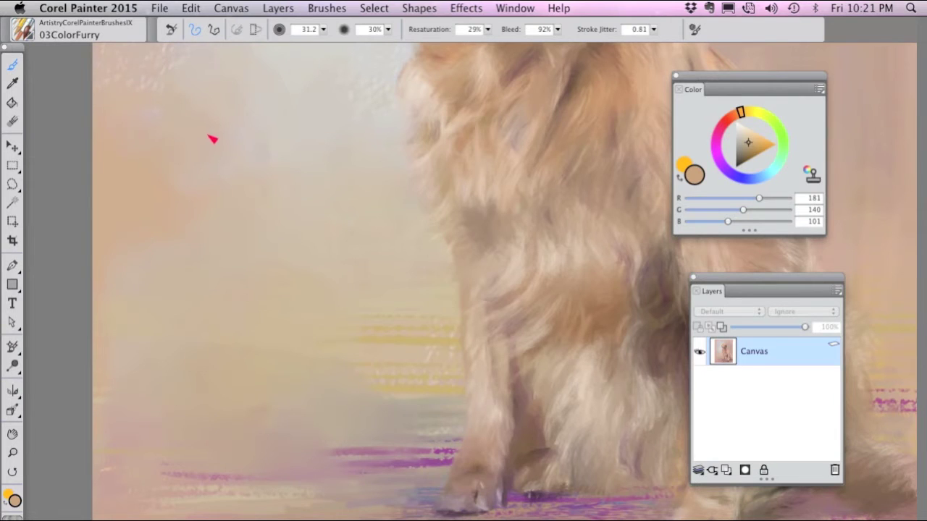
{"action": "left_click_drag", "start_coordinate": [499, 155], "coordinate": [270, 309]}
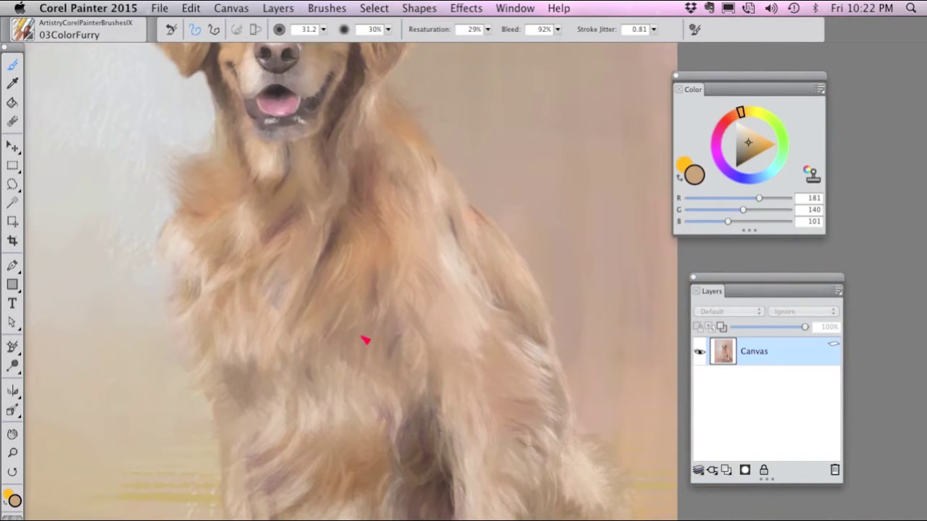
{"action": "key", "text": "super+plus"}
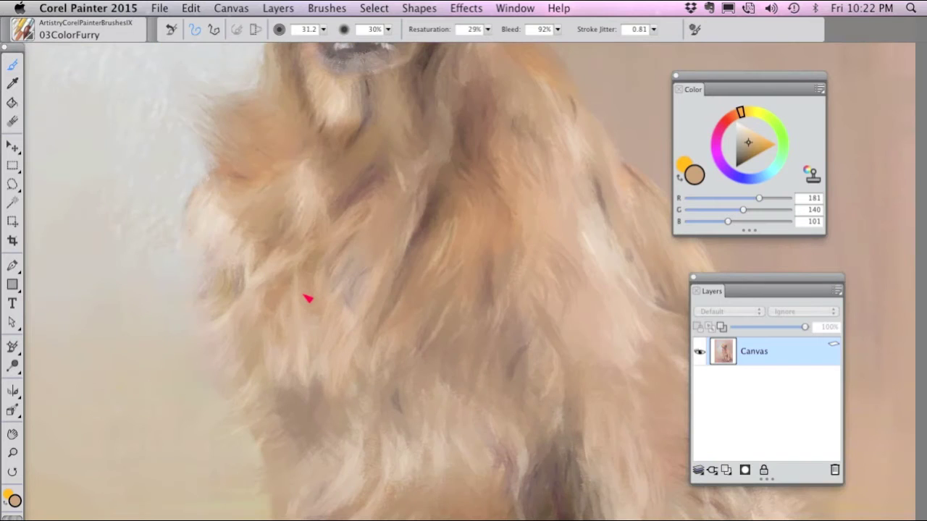
{"action": "key", "text": "super+equal"}
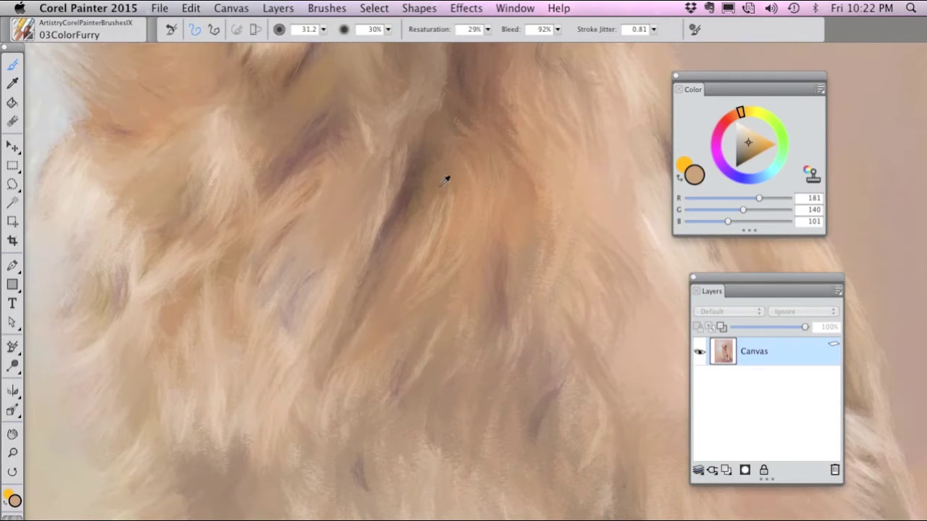
{"action": "left_click", "coordinate": [466, 199], "text": "alt"}
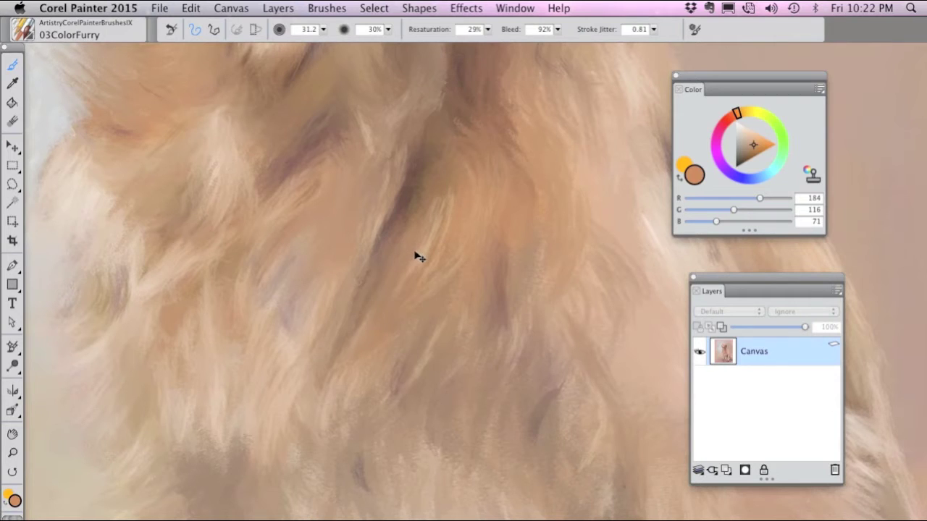
Compare with the source photo through tracing paper and paint the dark chest crease in deep brown (RGB 38, 16, 2).
{"action": "key", "text": "super+t"}
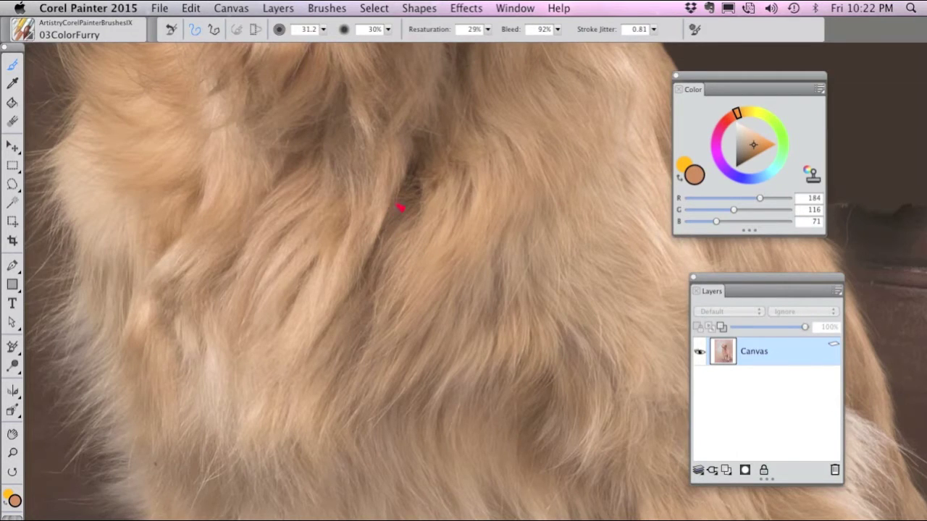
{"action": "mouse_move", "coordinate": [727, 146]}
{"action": "left_mouse_down"}
{"action": "mouse_move", "coordinate": [745, 153]}
{"action": "mouse_move", "coordinate": [740, 163]}
{"action": "left_mouse_up"}
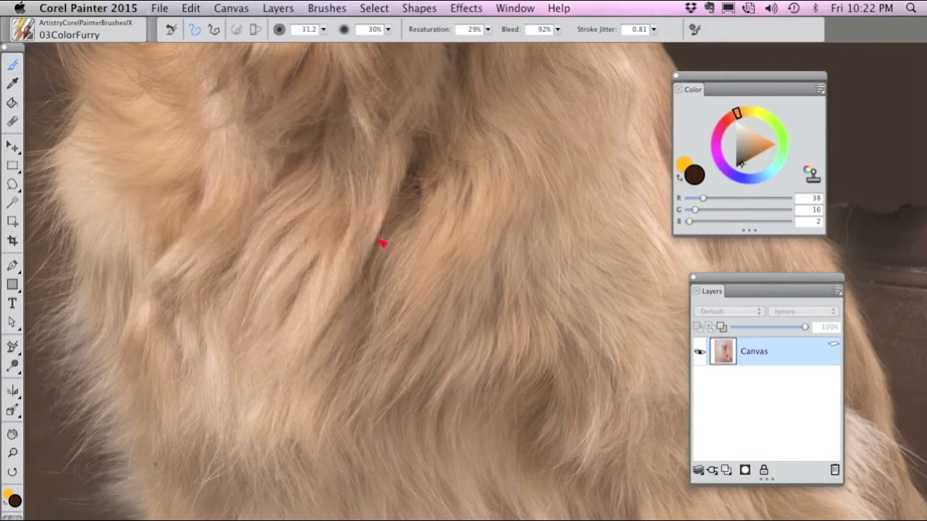
{"action": "key", "text": "super+t"}
{"action": "mouse_move", "coordinate": [408, 209]}
{"action": "left_mouse_down"}
{"action": "mouse_move", "coordinate": [368, 294]}
{"action": "mouse_move", "coordinate": [372, 282]}
{"action": "left_mouse_up"}
{"action": "key", "text": "super+t"}
Choose an off-white (RGB 239, 231, 227) and paint a light fur stroke beside the dark chest crease, checking the source photo.
{"action": "key", "text": "super+t"}
{"action": "left_click_drag", "start_coordinate": [760, 145], "coordinate": [738, 125]}
{"action": "key", "text": "super+t"}
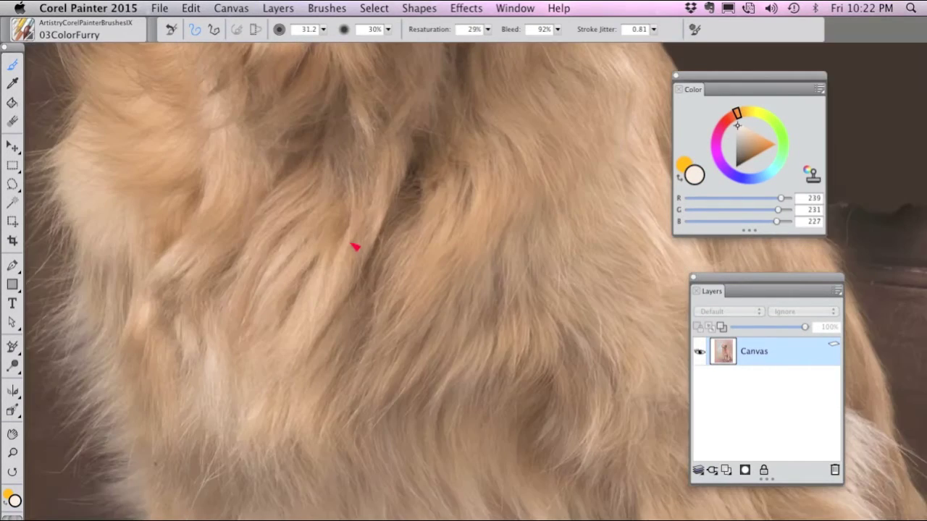
{"action": "key", "text": "super+t"}
{"action": "key", "text": "super+t"}
{"action": "key", "text": "super+z"}
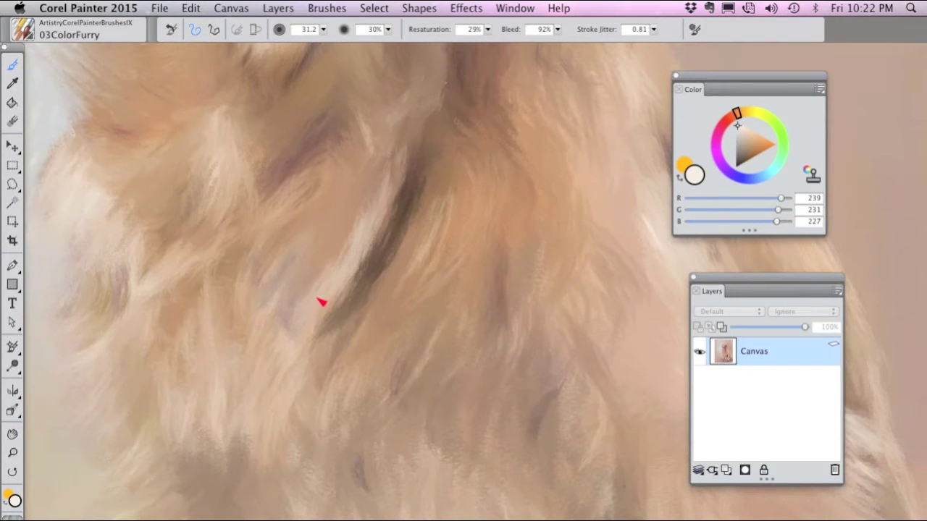
Choose a muted brown (RGB 153, 124, 105) and paint fur left of the dark chest crease, checking the source photo through tracing paper.
{"action": "key", "text": "super+t"}
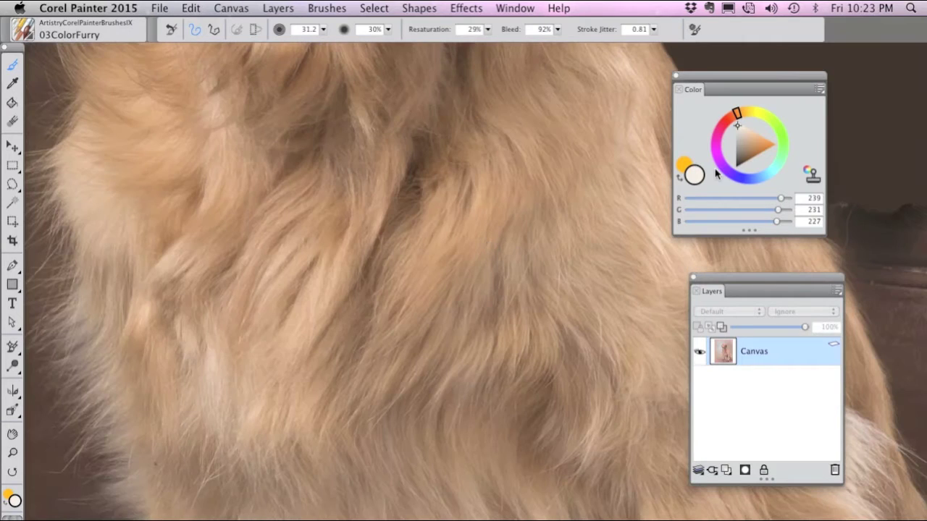
{"action": "left_click", "coordinate": [744, 143]}
{"action": "key", "text": "super+t"}
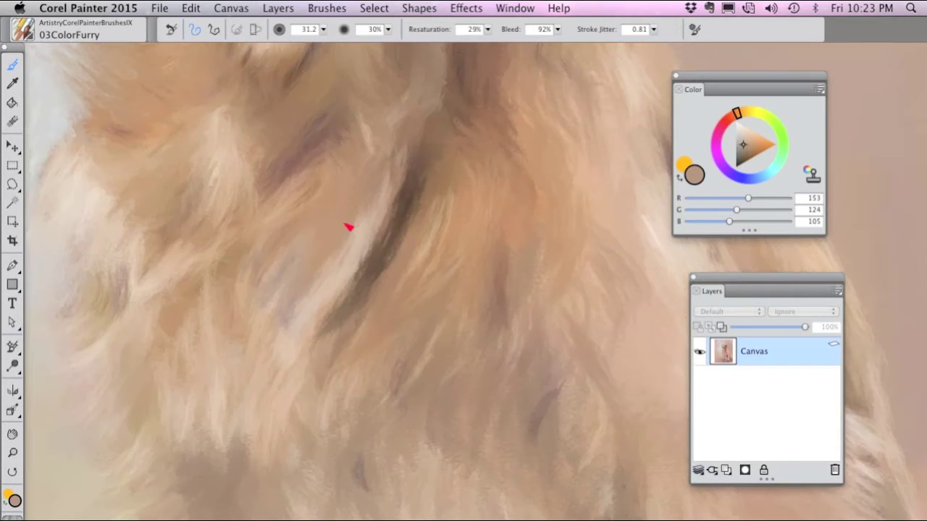
{"action": "key", "text": "super+t"}
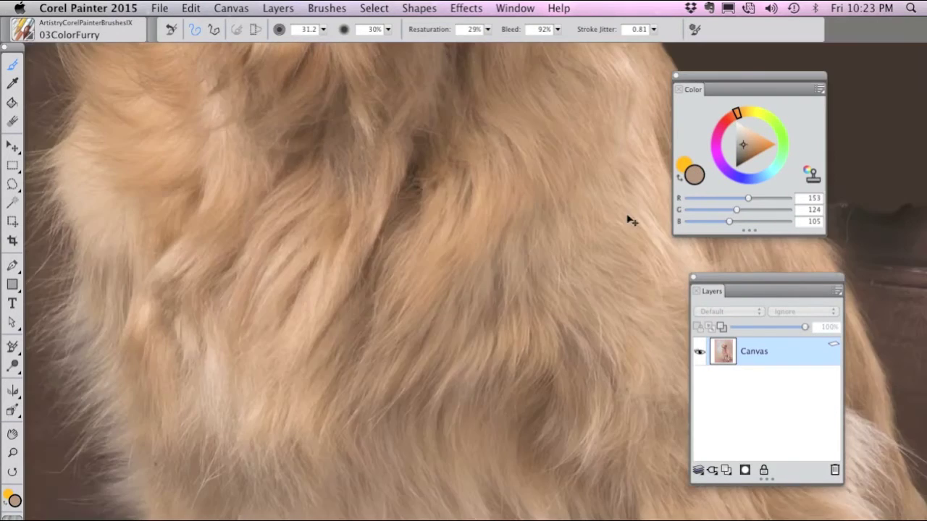
{"action": "key", "text": "super+t"}
Choose a near-black brown (RGB 15, 6, 1) and deepen the purple shadow left of the chest crease, comparing with the source photo.
{"action": "left_click", "coordinate": [738, 165]}
{"action": "key", "text": "super+t"}
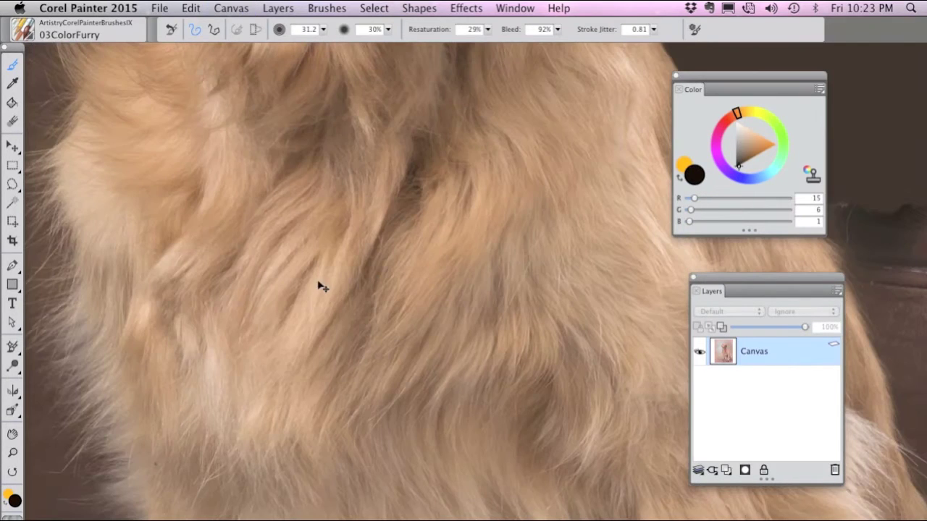
{"action": "key", "text": "super+t"}
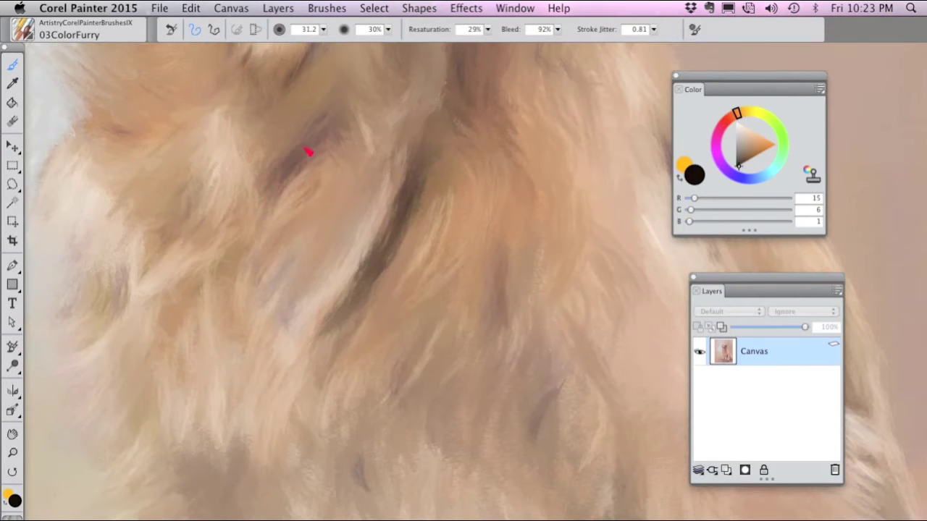
{"action": "key", "text": "super+t"}
{"action": "key", "text": "super+t"}
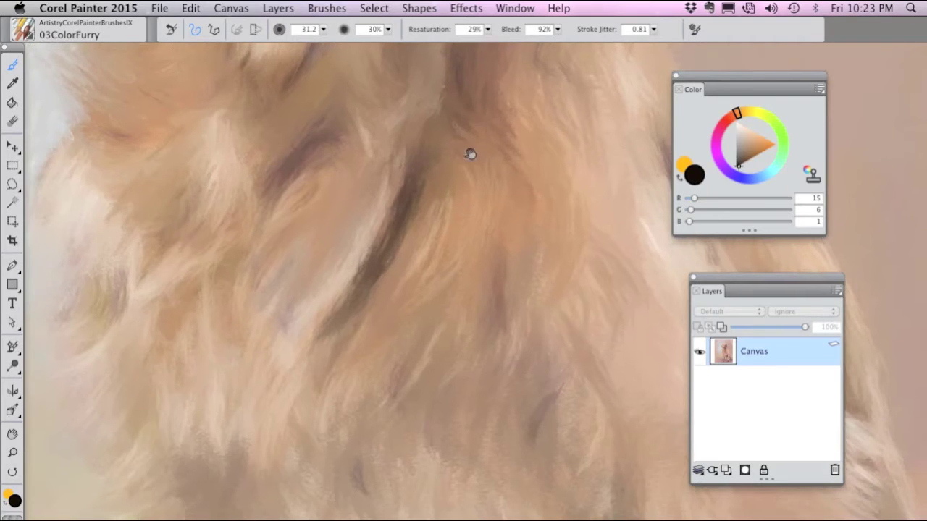
Darken the neck shadow just above the chest crease in the same near-black brown, checking its position against the source photo.
{"action": "left_click_drag", "start_coordinate": [471, 151], "coordinate": [427, 293]}
{"action": "key", "text": "super+t"}
{"action": "key", "text": "super+t"}
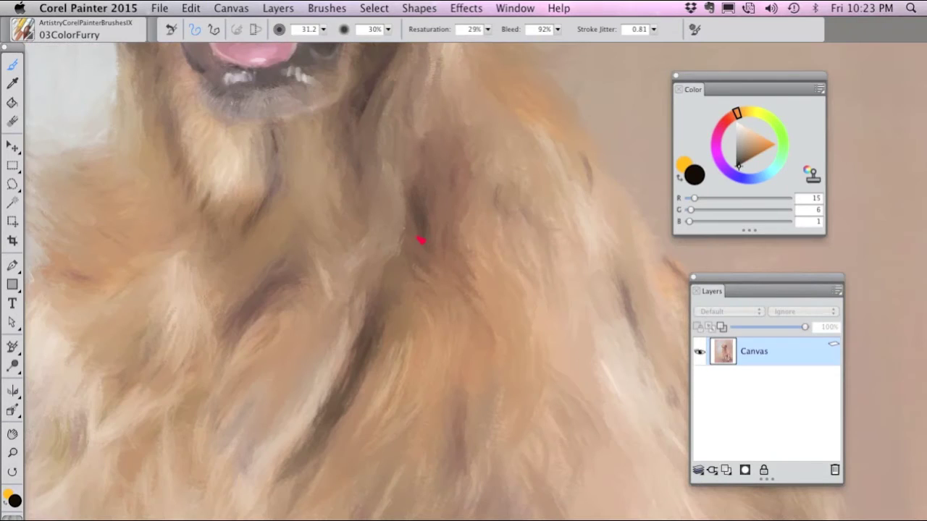
{"action": "key", "text": "super+t"}
{"action": "key", "text": "super+t"}
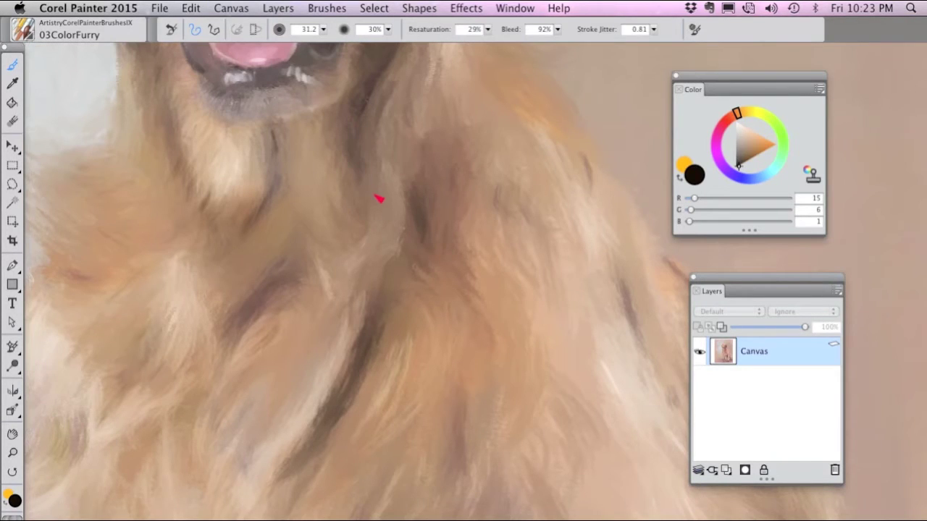
Compare the shoulder with the source photo and paint small dark accents along the fur at its right edge.
{"action": "scroll", "coordinate": [413, 224], "scroll_direction": "up", "scroll_amount": 5}
{"action": "key", "text": "super+t"}
{"action": "key", "text": "super+t"}
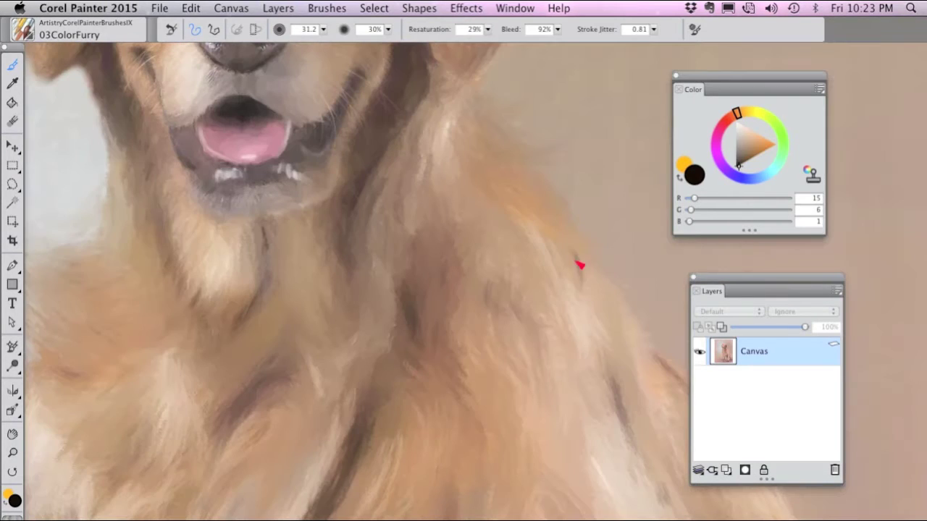
{"action": "key", "text": "super+t"}
{"action": "scroll", "coordinate": [558, 334], "scroll_direction": "down", "scroll_amount": 5}
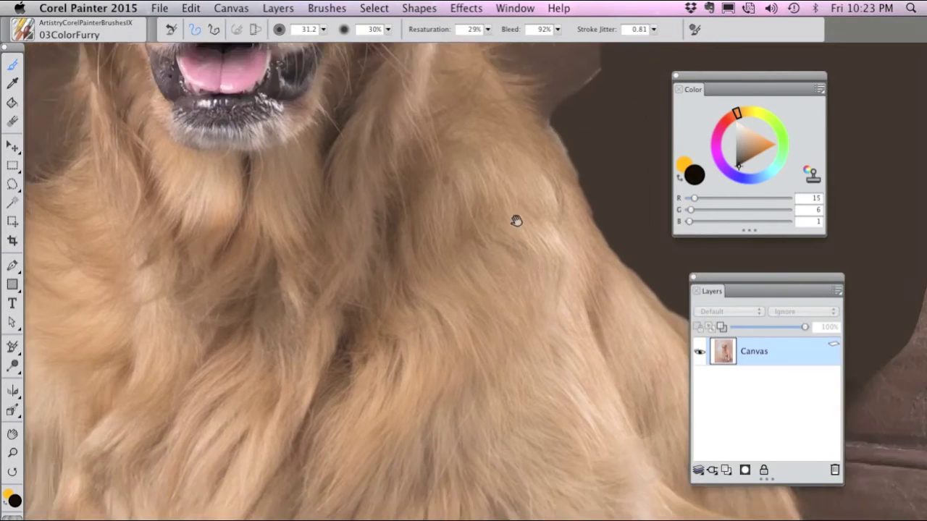
{"action": "key", "text": "super+t"}
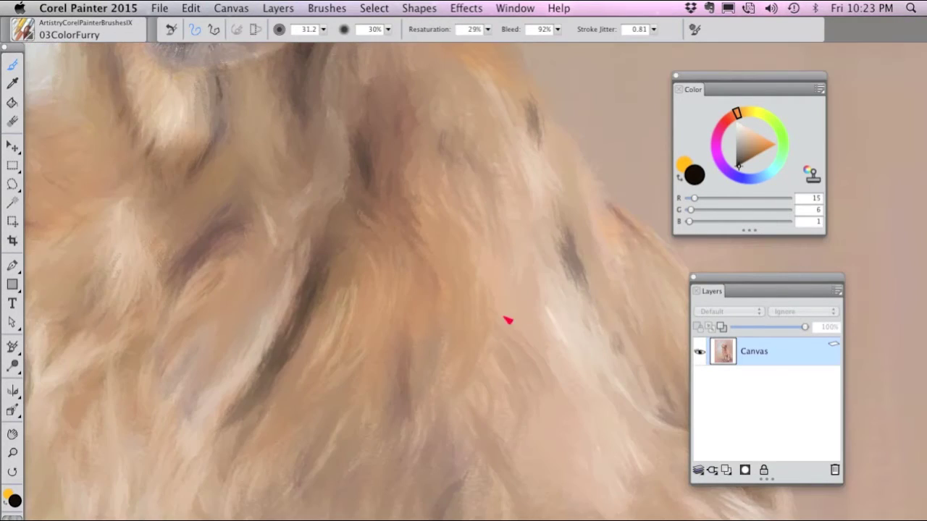
Choose a light peach (RGB 220, 168, 134) and soften the dark accent in the right shoulder fur.
{"action": "left_click_drag", "start_coordinate": [739, 148], "coordinate": [749, 135]}
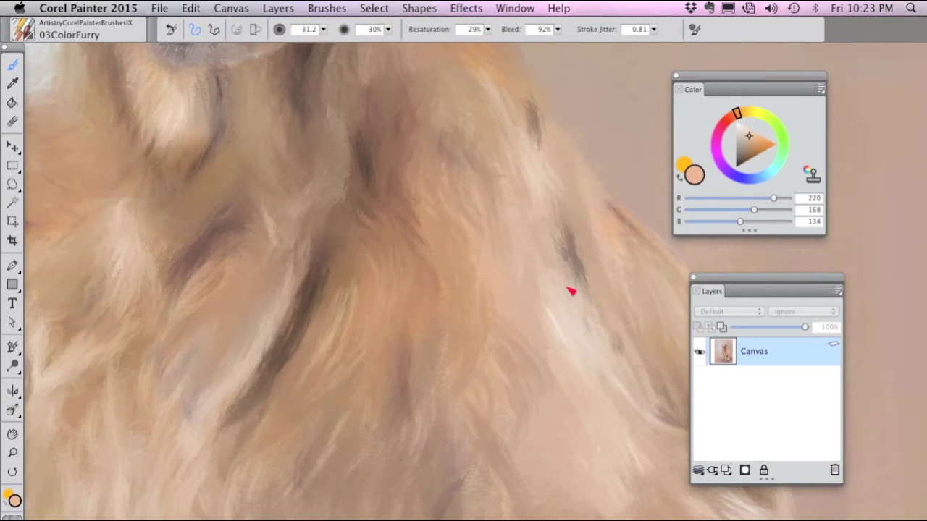
{"action": "left_click_drag", "start_coordinate": [562, 221], "coordinate": [587, 292]}
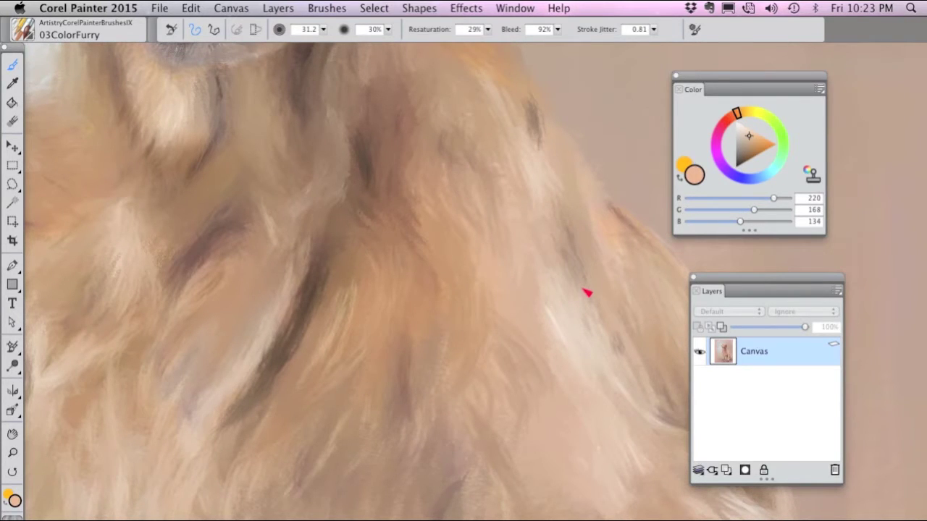
Warm the chest fur with orange-brown (RGB 166, 86, 34) and add shadows left of the crease in dark brown (RGB 57, 23, 1).
{"action": "left_click", "coordinate": [756, 147]}
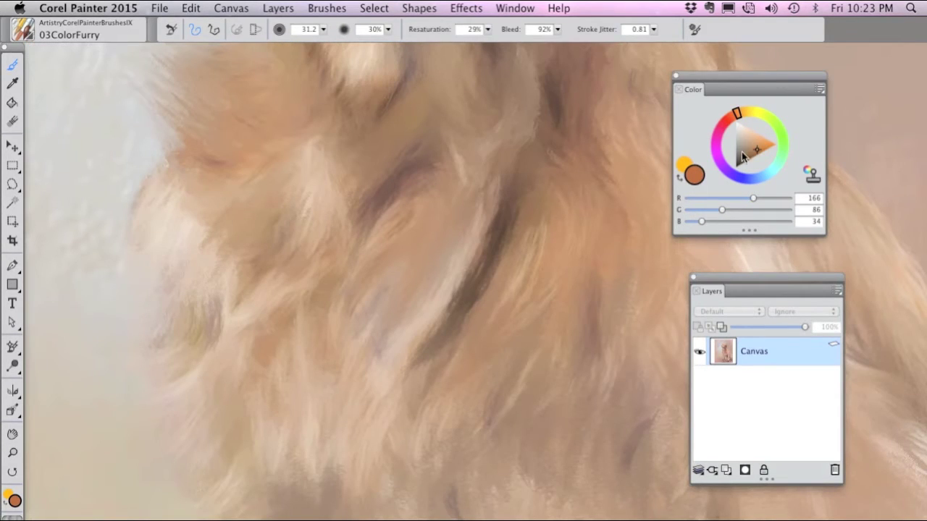
{"action": "left_click", "coordinate": [744, 160]}
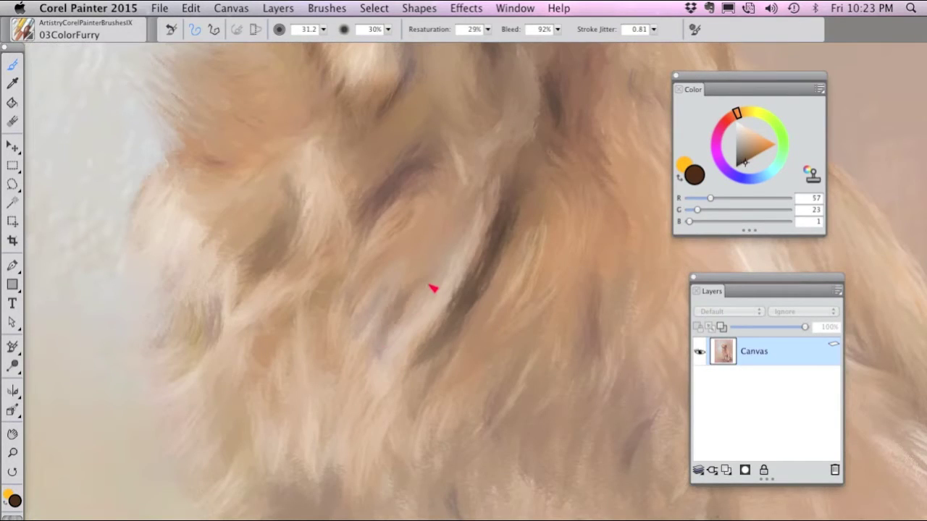
{"action": "left_click_drag", "start_coordinate": [365, 305], "coordinate": [396, 268]}
Select the 04ClonerFurry brush and paint cloned fur over the chest around the crease, comparing with the source photo.
{"action": "left_click", "coordinate": [23, 29]}
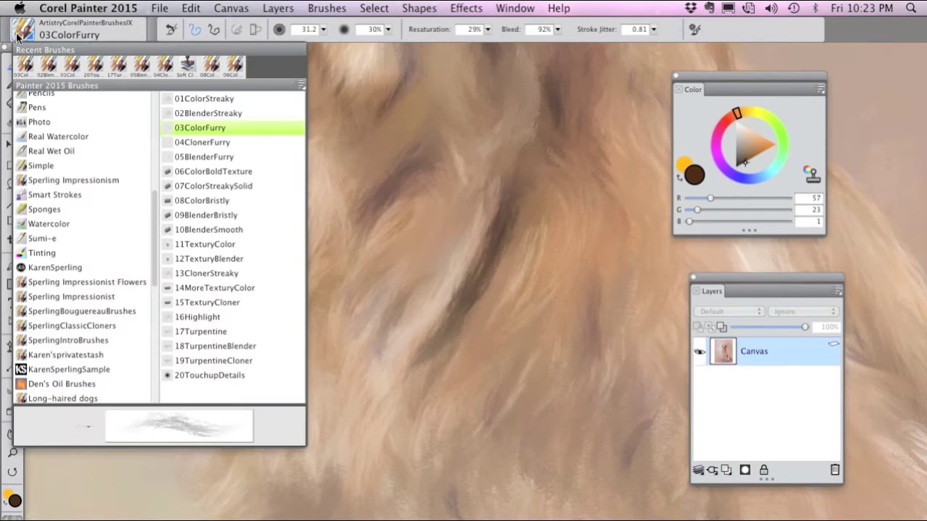
{"action": "left_click", "coordinate": [220, 145]}
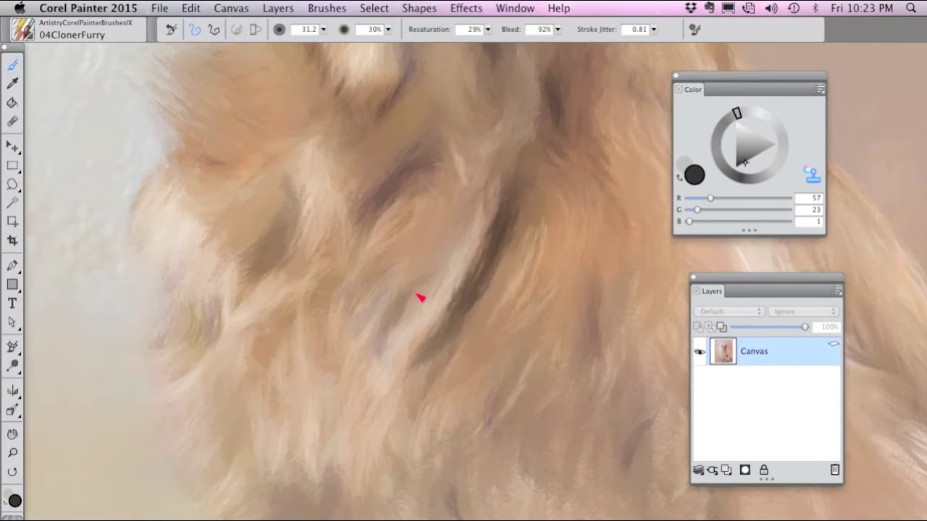
{"action": "left_click_drag", "start_coordinate": [389, 311], "coordinate": [420, 283]}
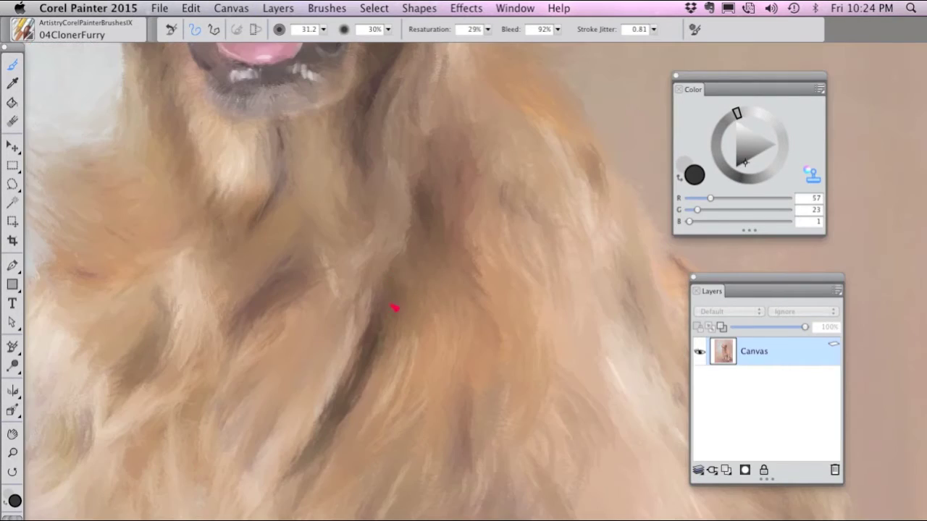
{"action": "key", "text": "super+t"}
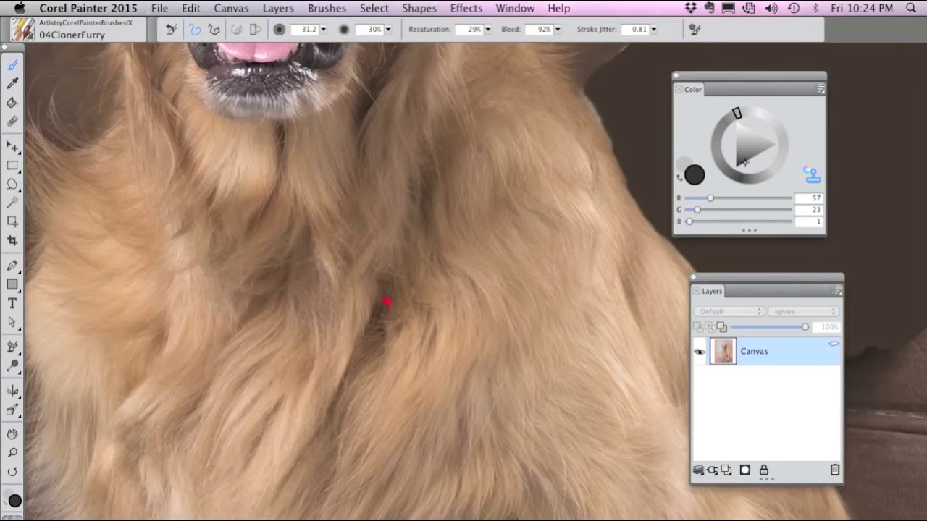
{"action": "key", "text": "super+t"}
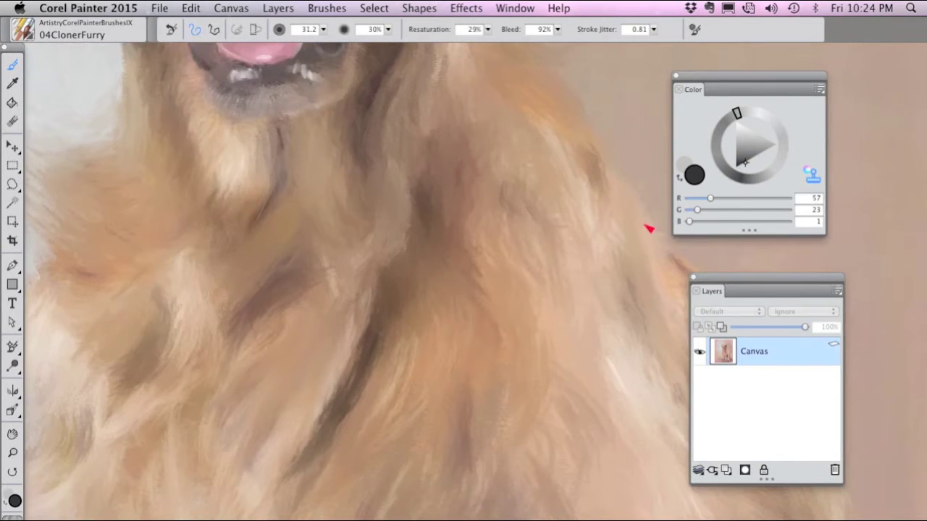
Return to the 03ColorFurry brush and deepen the top of the chest crease in near-black brown (RGB 23, 9, 1), checking the source photo.
{"action": "left_click", "coordinate": [24, 30]}
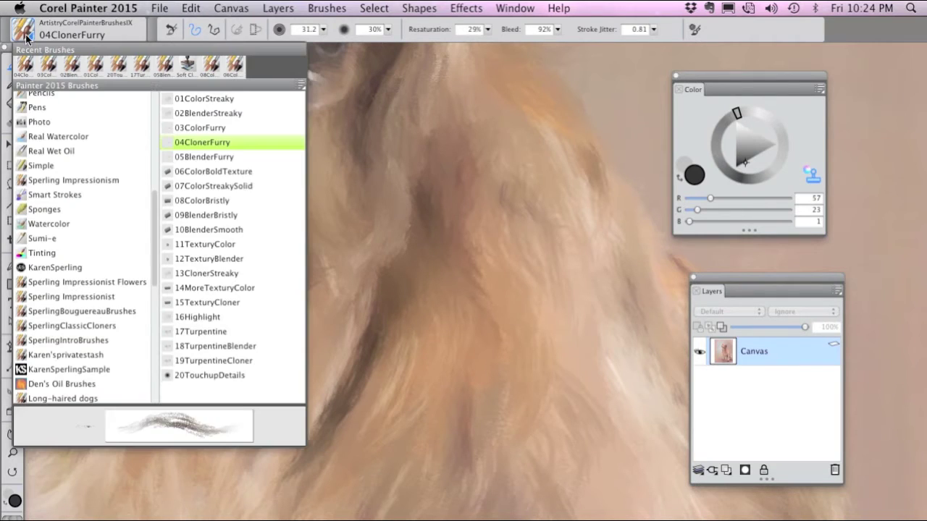
{"action": "left_click", "coordinate": [206, 128]}
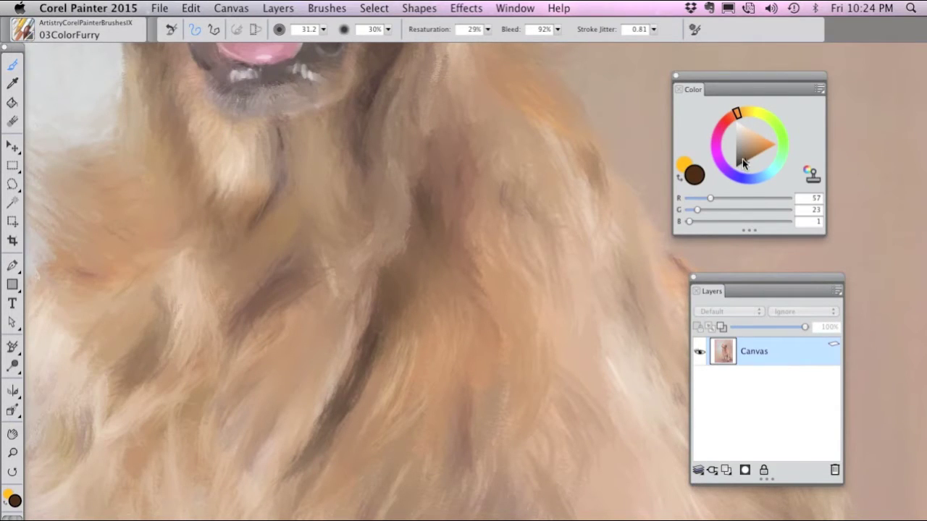
{"action": "left_click_drag", "start_coordinate": [742, 158], "coordinate": [739, 165]}
{"action": "key", "text": "super+t"}
{"action": "key", "text": "super+t"}
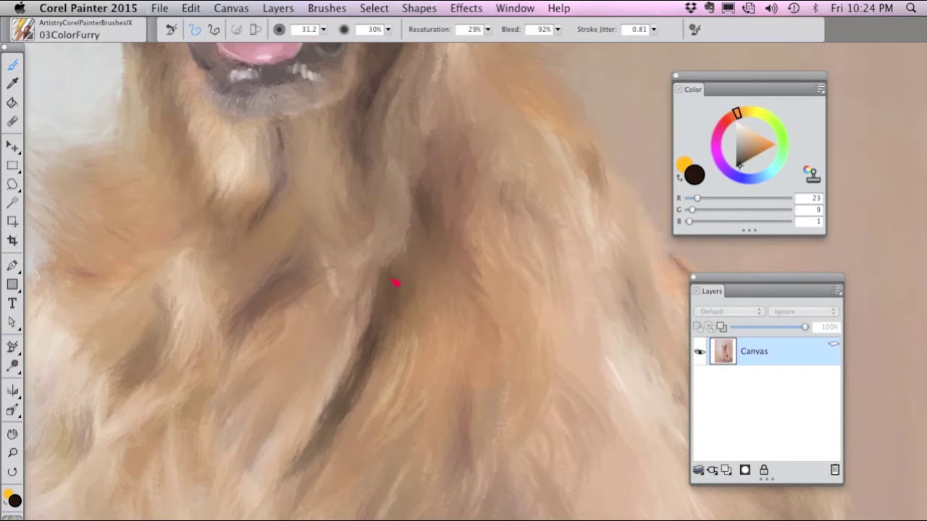
{"action": "key", "text": "super+t"}
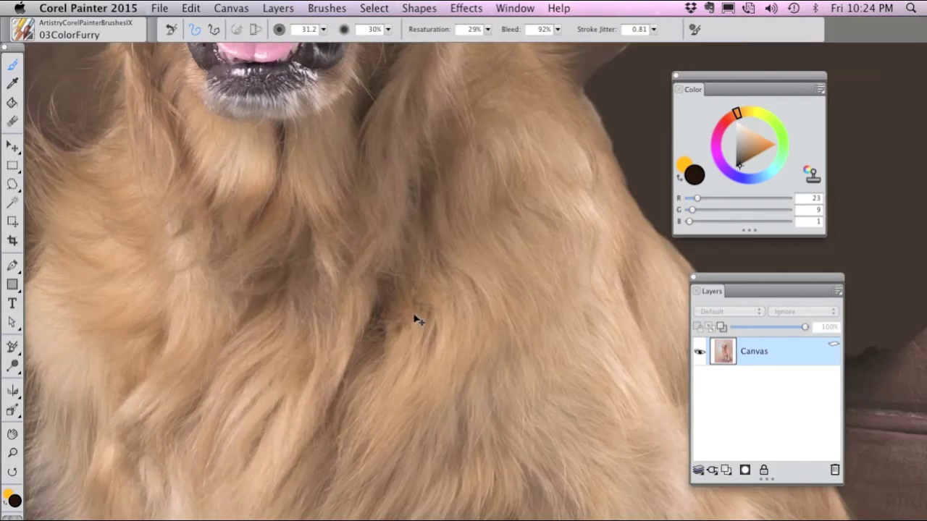
{"action": "key", "text": "super+t"}
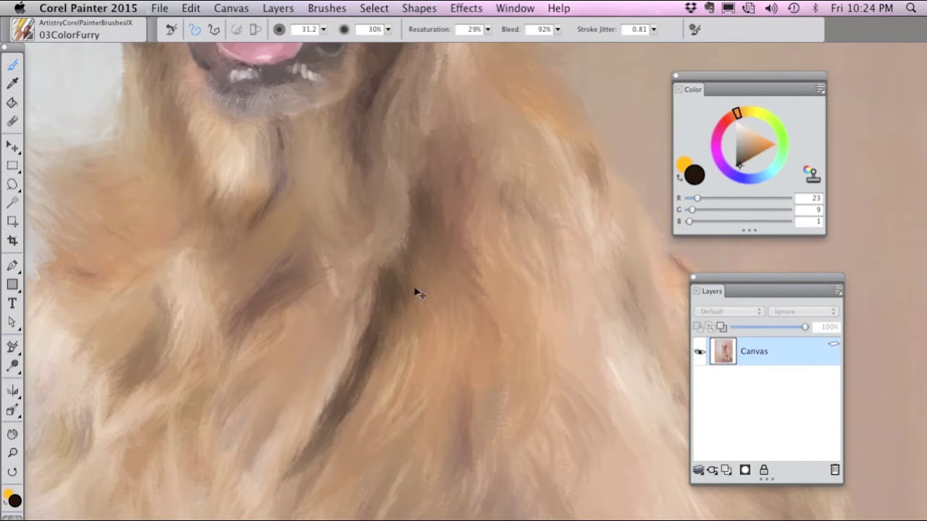
{"action": "key", "text": "super+t"}
{"action": "key", "text": "super+t"}
Select the 05BlenderFurry brush and blend the dark chest crease, its edges and the purple shadow to its left into the surrounding fur.
{"action": "left_click", "coordinate": [23, 30]}
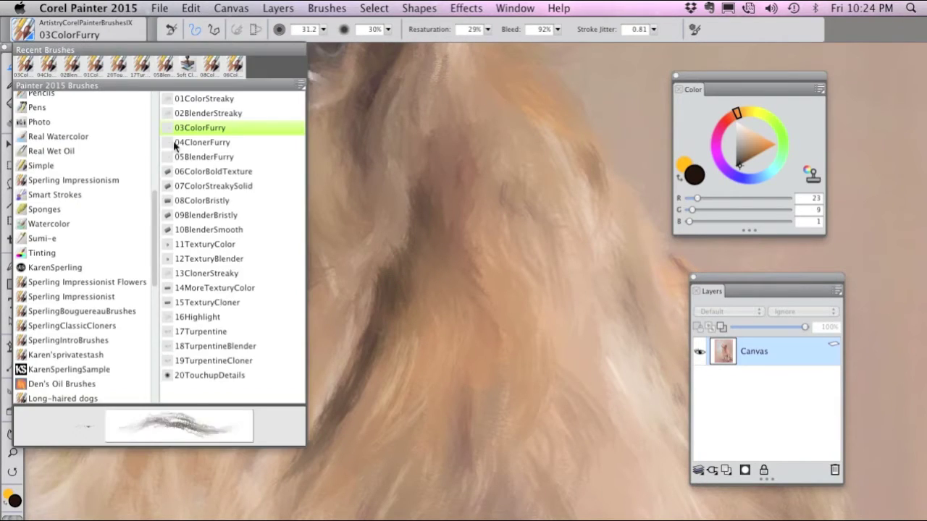
{"action": "left_click", "coordinate": [223, 158]}
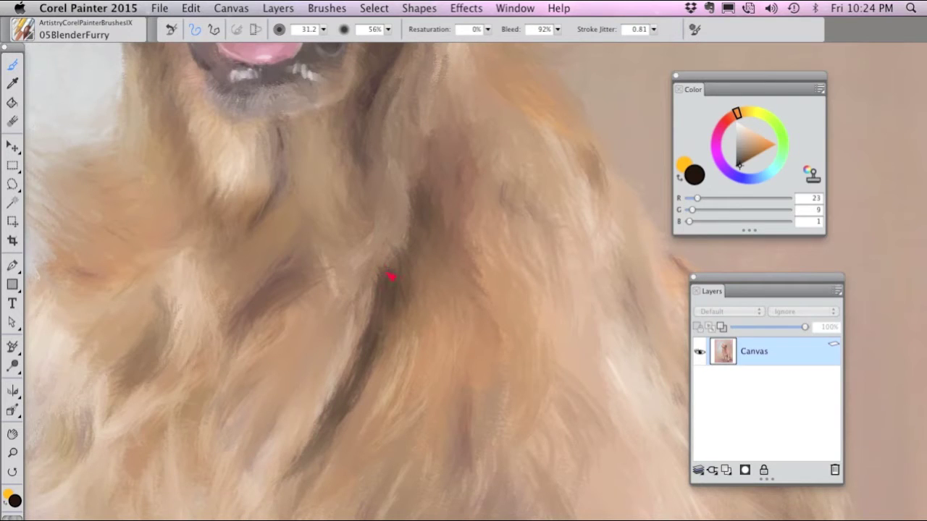
{"action": "mouse_move", "coordinate": [389, 276]}
{"action": "left_mouse_down"}
{"action": "mouse_move", "coordinate": [373, 304]}
{"action": "mouse_move", "coordinate": [377, 285]}
{"action": "mouse_move", "coordinate": [373, 294]}
{"action": "mouse_move", "coordinate": [363, 287]}
{"action": "mouse_move", "coordinate": [349, 337]}
{"action": "mouse_move", "coordinate": [362, 319]}
{"action": "mouse_move", "coordinate": [332, 366]}
{"action": "mouse_move", "coordinate": [348, 367]}
{"action": "mouse_move", "coordinate": [373, 318]}
{"action": "mouse_move", "coordinate": [368, 347]}
{"action": "mouse_move", "coordinate": [382, 292]}
{"action": "mouse_move", "coordinate": [394, 289]}
{"action": "mouse_move", "coordinate": [395, 259]}
{"action": "mouse_move", "coordinate": [406, 280]}
{"action": "mouse_move", "coordinate": [387, 257]}
{"action": "left_mouse_up"}
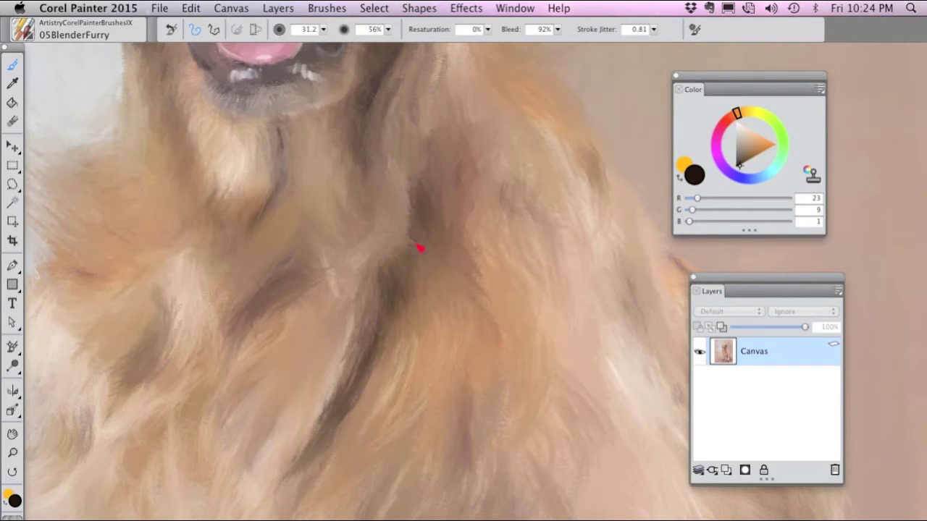
{"action": "mouse_move", "coordinate": [407, 304]}
{"action": "left_mouse_down"}
{"action": "mouse_move", "coordinate": [397, 328]}
{"action": "mouse_move", "coordinate": [361, 309]}
{"action": "mouse_move", "coordinate": [331, 381]}
{"action": "mouse_move", "coordinate": [368, 331]}
{"action": "mouse_move", "coordinate": [336, 383]}
{"action": "mouse_move", "coordinate": [381, 356]}
{"action": "mouse_move", "coordinate": [371, 379]}
{"action": "mouse_move", "coordinate": [315, 423]}
{"action": "mouse_move", "coordinate": [333, 394]}
{"action": "mouse_move", "coordinate": [332, 415]}
{"action": "mouse_move", "coordinate": [299, 458]}
{"action": "left_mouse_up"}
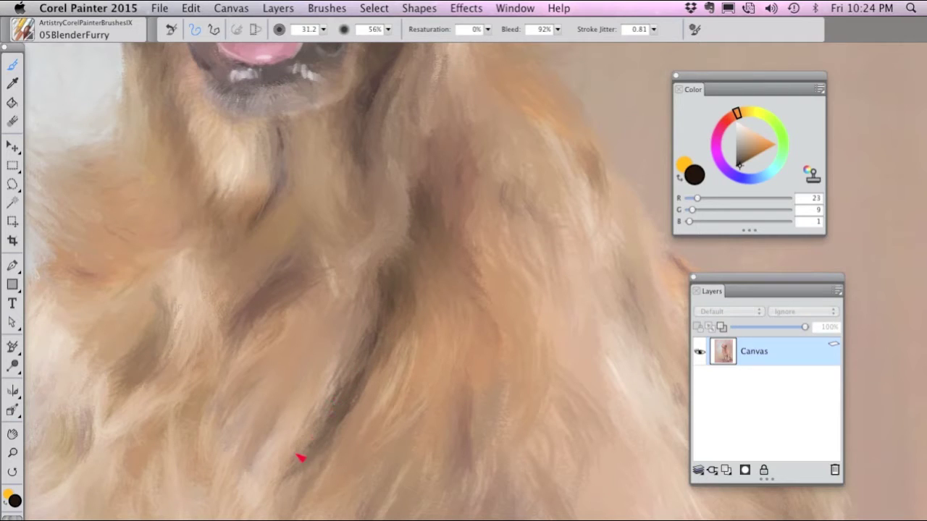
{"action": "mouse_move", "coordinate": [212, 332]}
{"action": "left_mouse_down"}
{"action": "mouse_move", "coordinate": [257, 330]}
{"action": "mouse_move", "coordinate": [287, 310]}
{"action": "left_mouse_up"}
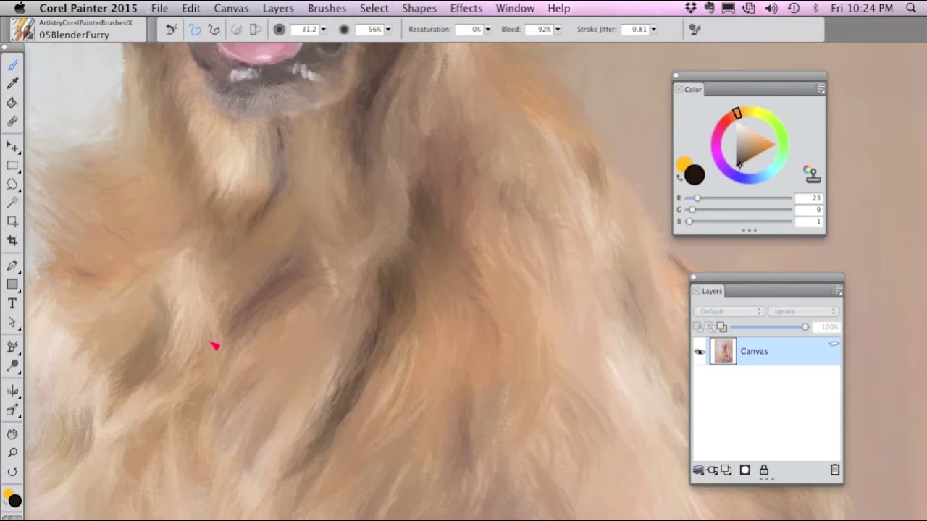
{"action": "mouse_move", "coordinate": [210, 342]}
{"action": "left_mouse_down"}
{"action": "mouse_move", "coordinate": [221, 280]}
{"action": "mouse_move", "coordinate": [261, 275]}
{"action": "left_mouse_up"}
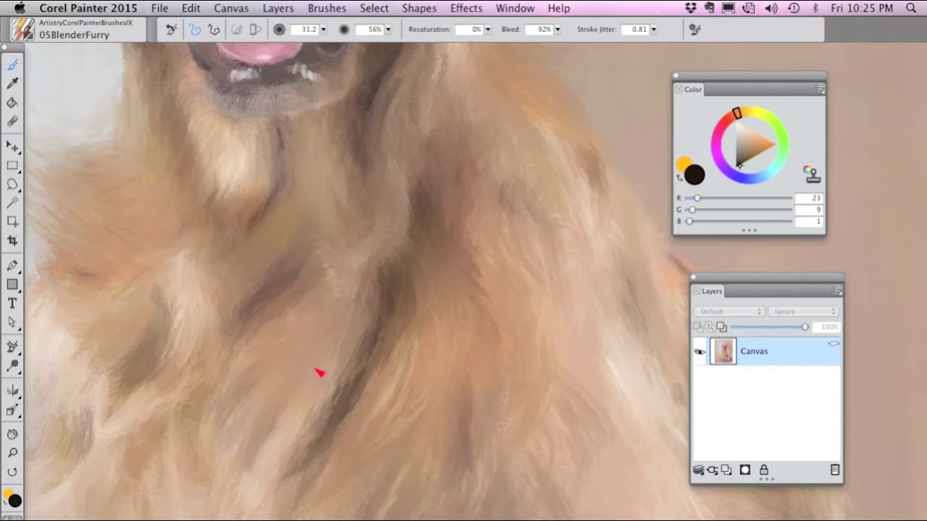
Select the 06ColorBoldTexture brush and paint brown (RGB 120, 57, 16) textured strokes on the ground left of the dog's front paw.
{"action": "left_click", "coordinate": [24, 32]}
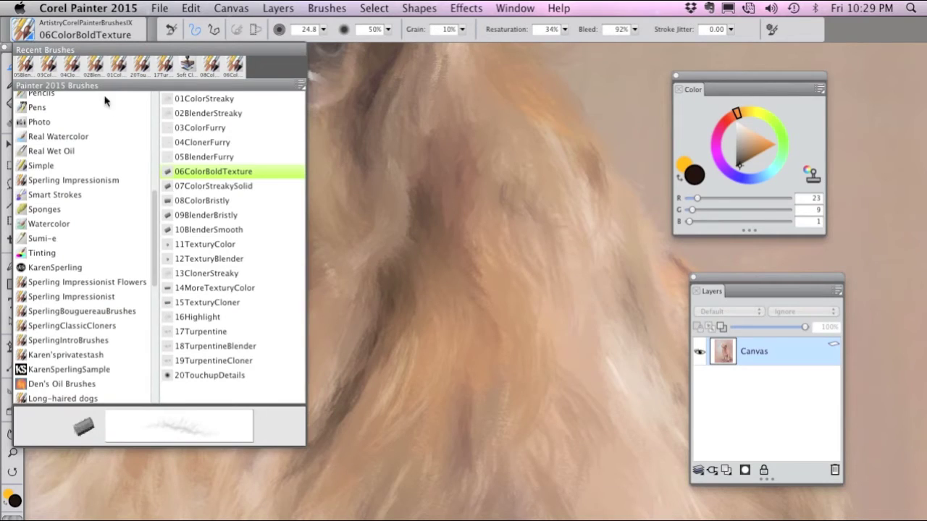
{"action": "left_click", "coordinate": [242, 176]}
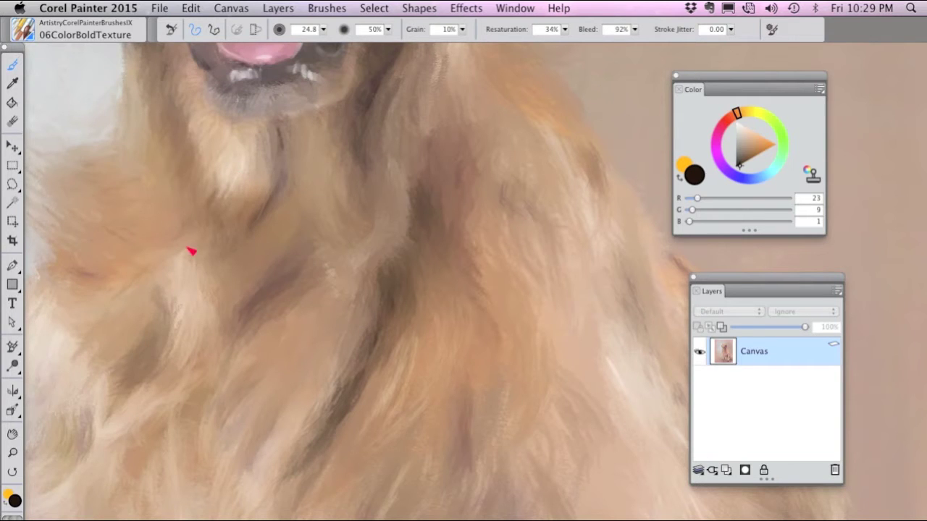
{"action": "left_click_drag", "start_coordinate": [199, 319], "coordinate": [425, 188]}
{"action": "left_click_drag", "start_coordinate": [273, 398], "coordinate": [356, 139]}
{"action": "mouse_move", "coordinate": [242, 400]}
{"action": "left_mouse_down"}
{"action": "mouse_move", "coordinate": [269, 366]}
{"action": "mouse_move", "coordinate": [268, 162]}
{"action": "mouse_move", "coordinate": [410, 165]}
{"action": "left_mouse_up"}
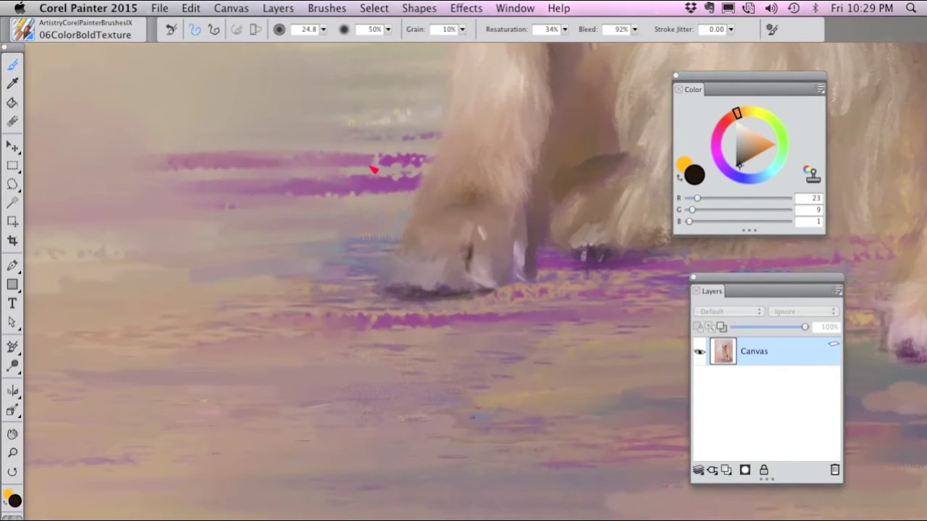
{"action": "left_click_drag", "start_coordinate": [302, 204], "coordinate": [377, 259]}
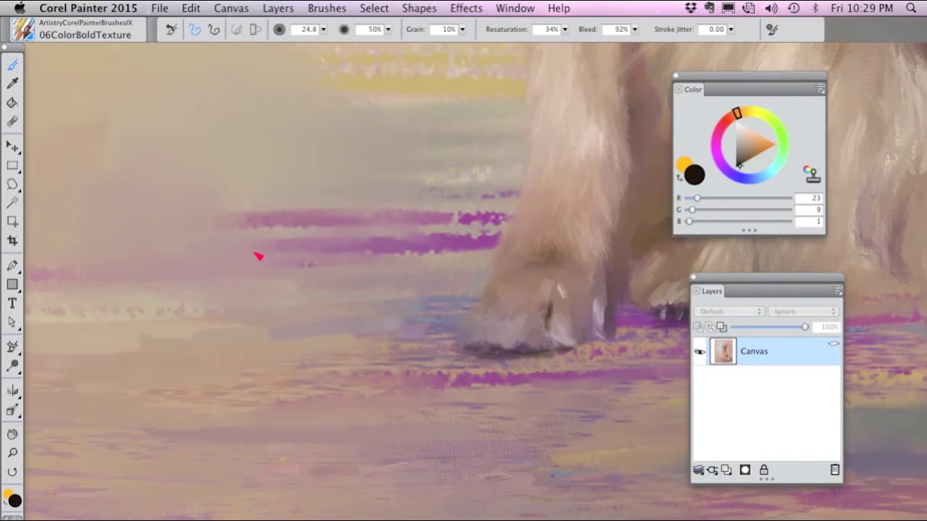
{"action": "key", "text": "super+minus"}
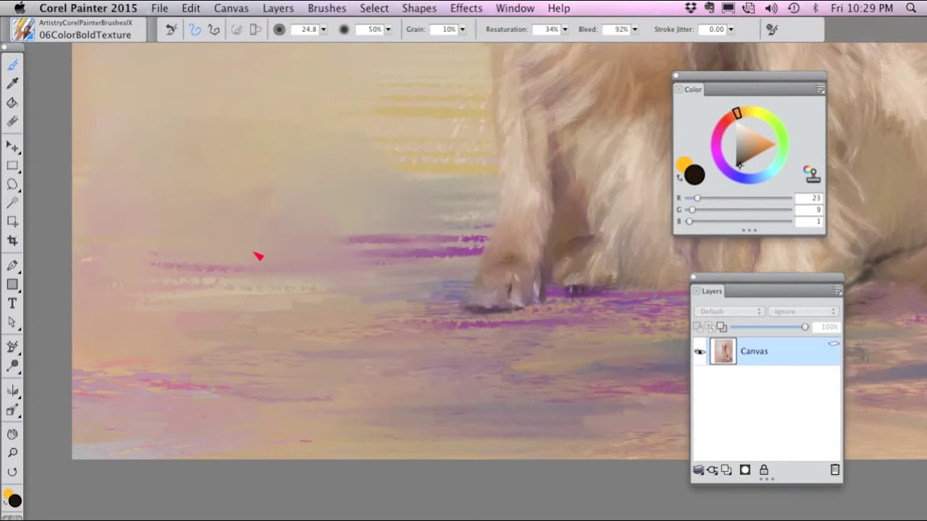
{"action": "left_click", "coordinate": [752, 154]}
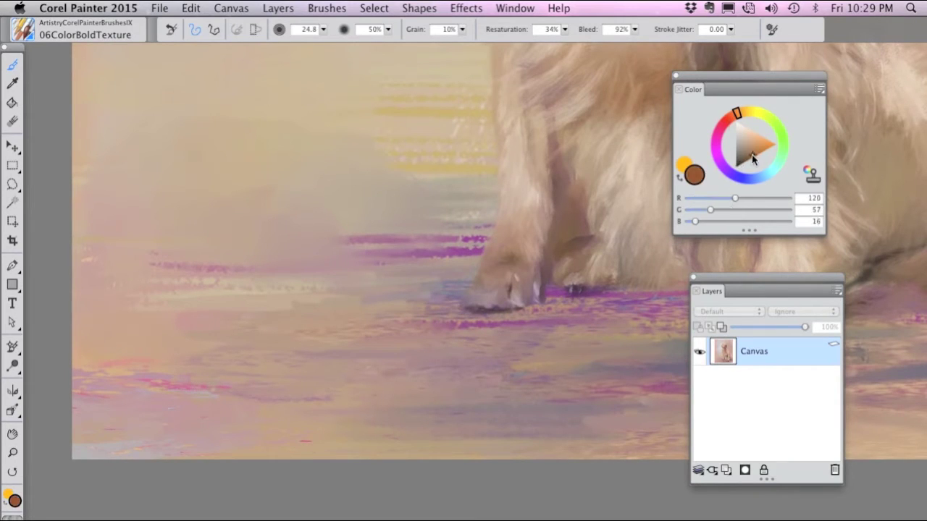
{"action": "mouse_move", "coordinate": [274, 249]}
{"action": "left_mouse_down"}
{"action": "mouse_move", "coordinate": [311, 248]}
{"action": "mouse_move", "coordinate": [215, 250]}
{"action": "mouse_move", "coordinate": [321, 242]}
{"action": "mouse_move", "coordinate": [202, 246]}
{"action": "mouse_move", "coordinate": [383, 249]}
{"action": "mouse_move", "coordinate": [299, 250]}
{"action": "mouse_move", "coordinate": [426, 239]}
{"action": "mouse_move", "coordinate": [280, 241]}
{"action": "mouse_move", "coordinate": [314, 246]}
{"action": "left_mouse_up"}
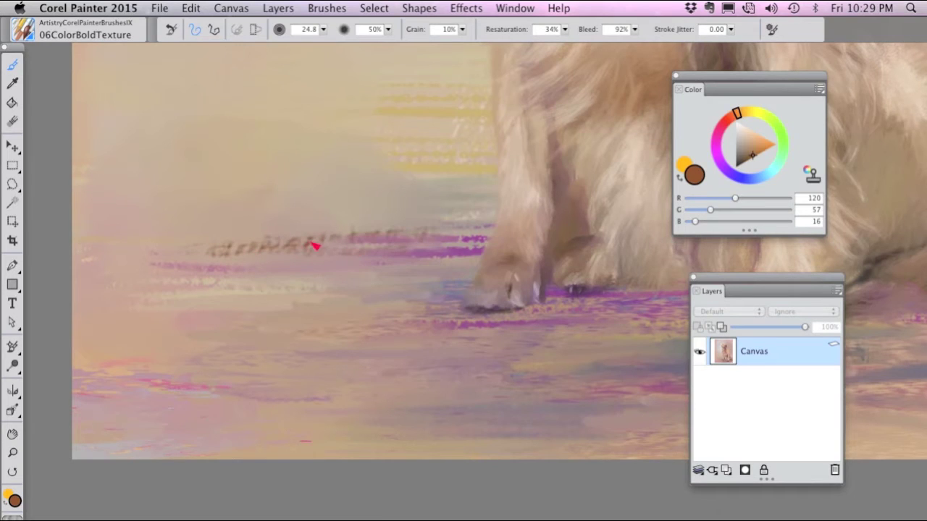
Paint orange (RGB 255, 136, 58) textured strokes around the brown marks left of the paw.
{"action": "left_click", "coordinate": [766, 139]}
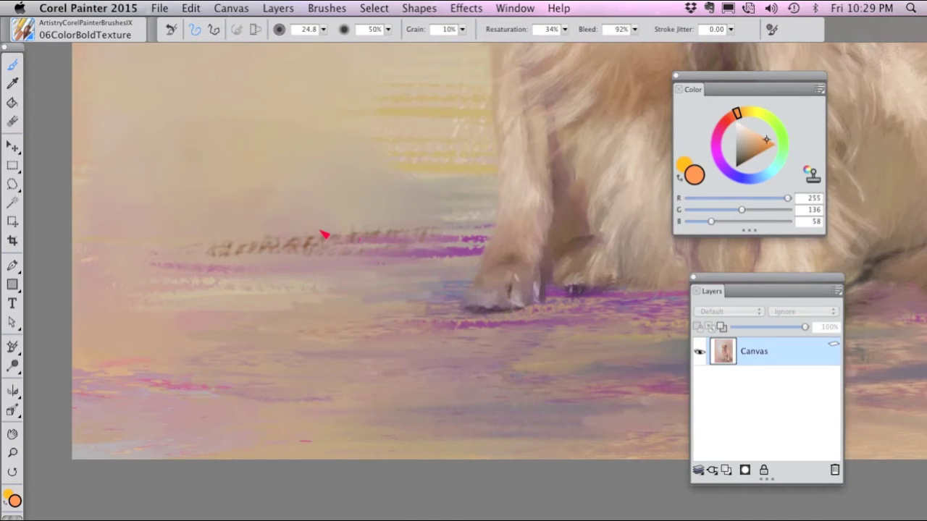
{"action": "mouse_move", "coordinate": [382, 224]}
{"action": "left_mouse_down"}
{"action": "mouse_move", "coordinate": [195, 243]}
{"action": "mouse_move", "coordinate": [380, 238]}
{"action": "mouse_move", "coordinate": [360, 262]}
{"action": "left_mouse_up"}
{"action": "mouse_move", "coordinate": [376, 241]}
{"action": "left_mouse_down"}
{"action": "mouse_move", "coordinate": [431, 222]}
{"action": "mouse_move", "coordinate": [366, 221]}
{"action": "left_mouse_up"}
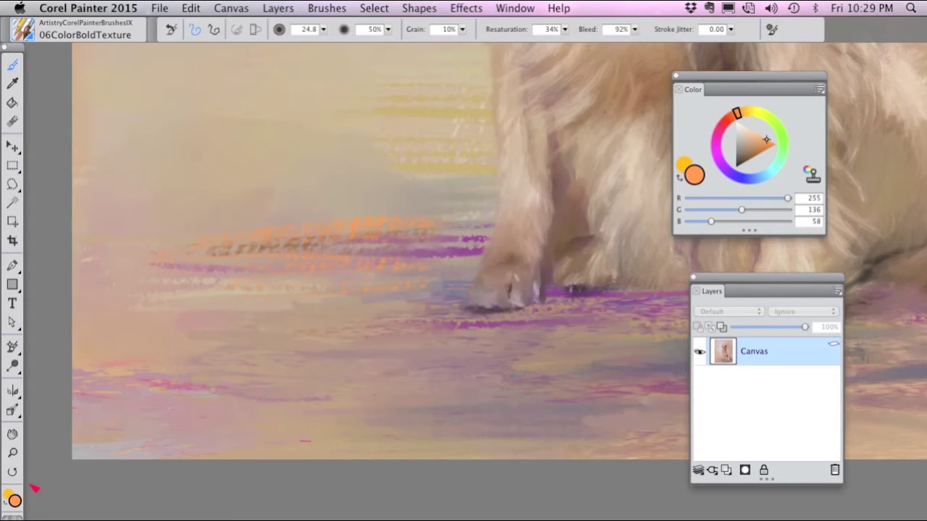
Choose the Gessoed Canvas paper texture and paint orange strokes, plus brown ones (RGB 126, 51, 2), over the ground left of the paw.
{"action": "left_click", "coordinate": [13, 516]}
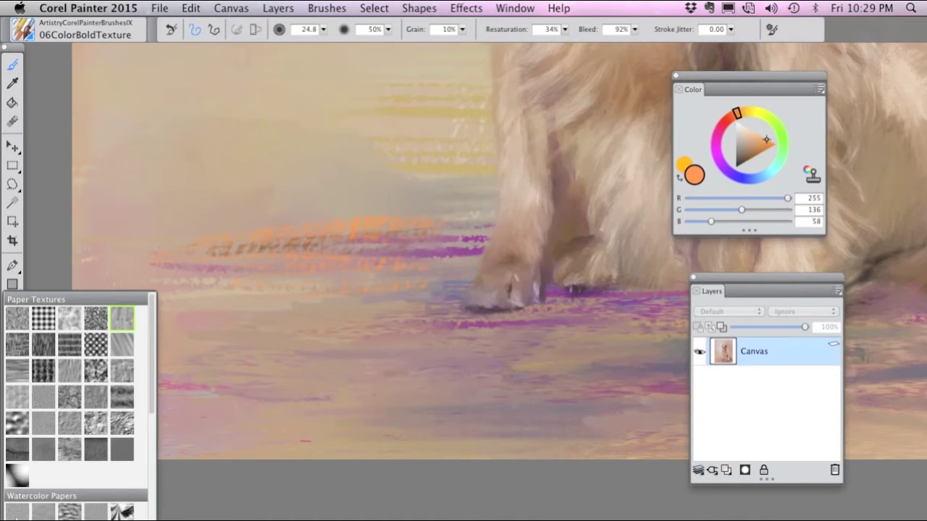
{"action": "left_click", "coordinate": [166, 438]}
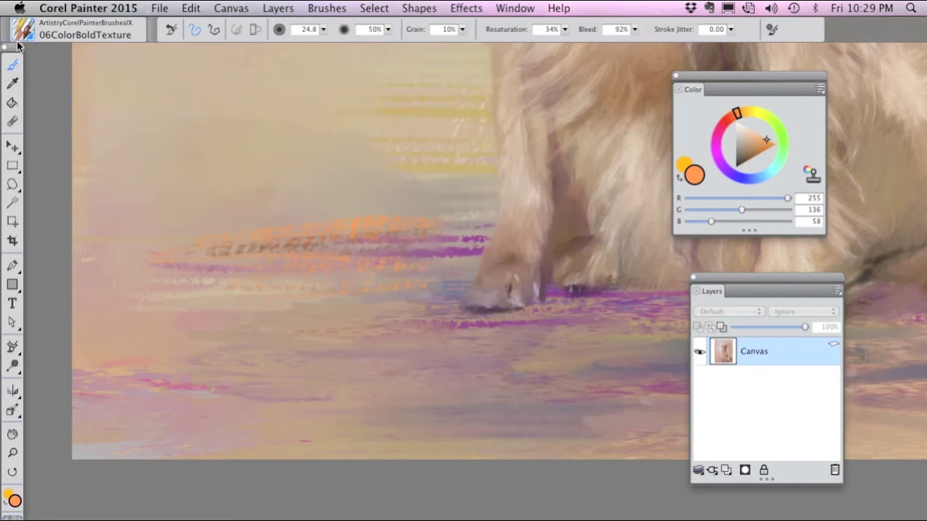
{"action": "left_click_drag", "start_coordinate": [17, 45], "coordinate": [22, 28]}
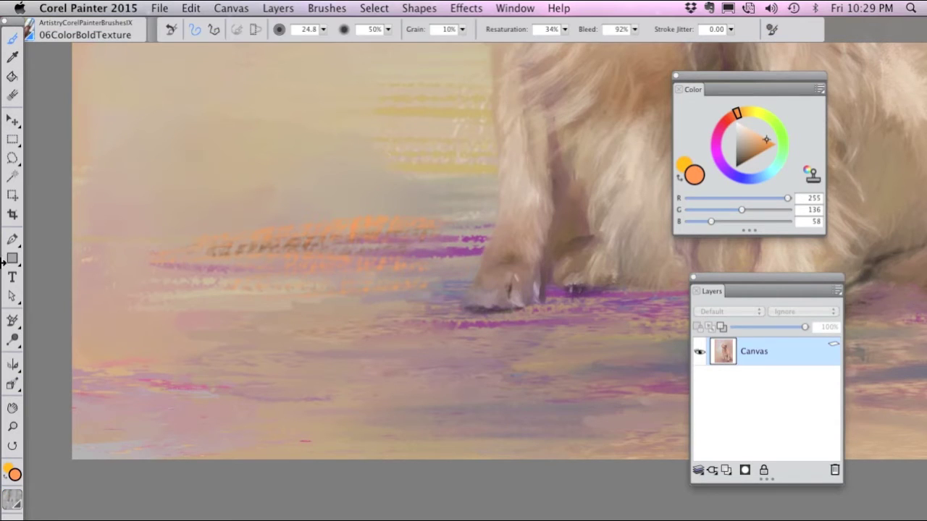
{"action": "left_click", "coordinate": [12, 499]}
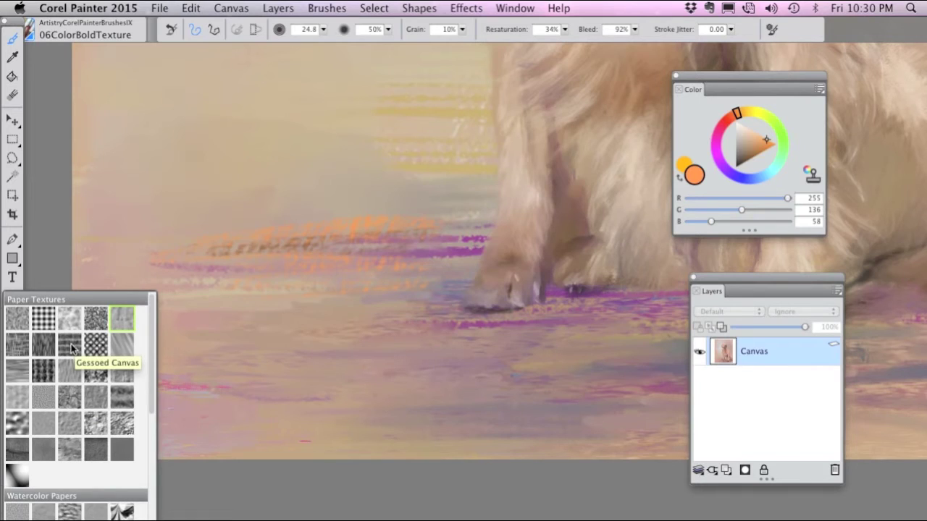
{"action": "left_click", "coordinate": [71, 348]}
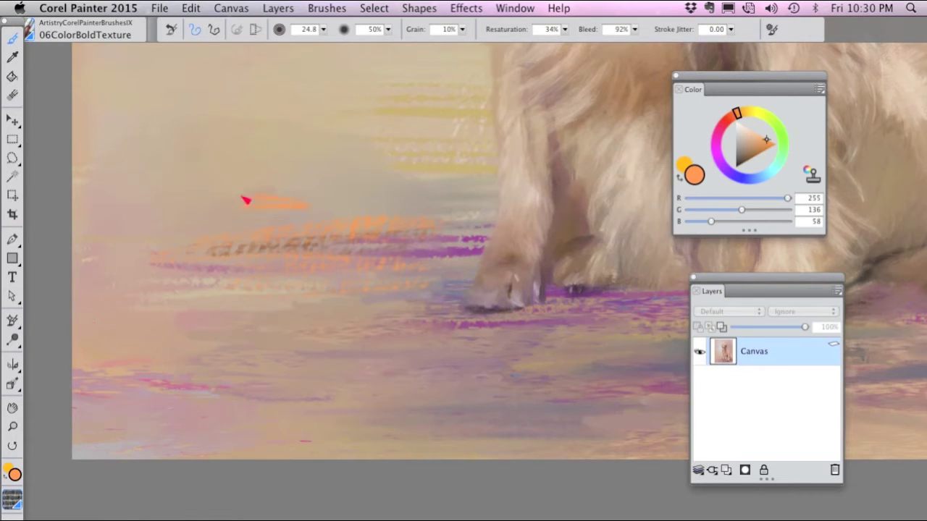
{"action": "mouse_move", "coordinate": [306, 178]}
{"action": "left_mouse_down"}
{"action": "mouse_move", "coordinate": [445, 179]}
{"action": "mouse_move", "coordinate": [434, 210]}
{"action": "left_mouse_up"}
{"action": "left_click_drag", "start_coordinate": [742, 170], "coordinate": [755, 155]}
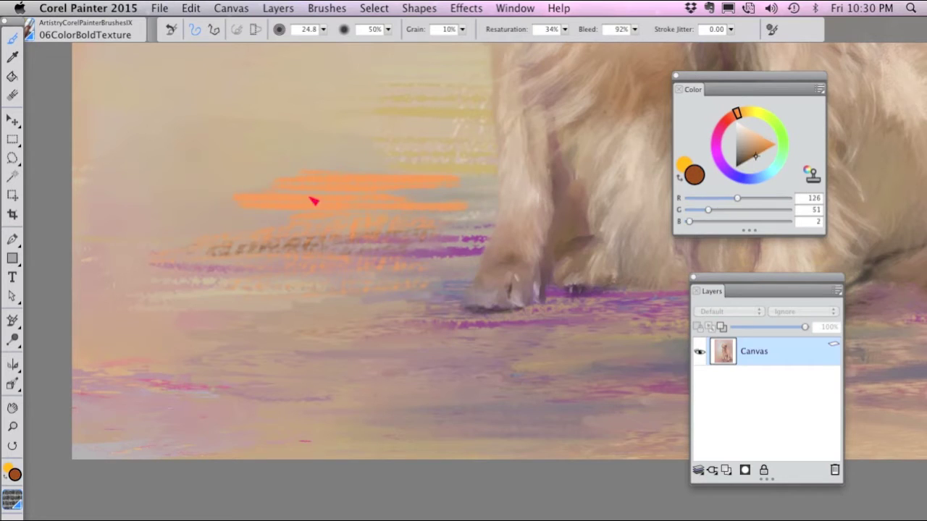
{"action": "mouse_move", "coordinate": [312, 198]}
{"action": "left_mouse_down"}
{"action": "mouse_move", "coordinate": [202, 213]}
{"action": "mouse_move", "coordinate": [378, 217]}
{"action": "mouse_move", "coordinate": [256, 214]}
{"action": "mouse_move", "coordinate": [281, 219]}
{"action": "mouse_move", "coordinate": [169, 230]}
{"action": "mouse_move", "coordinate": [309, 248]}
{"action": "mouse_move", "coordinate": [237, 265]}
{"action": "left_mouse_up"}
Switch to the coarse woven paper texture and paint a brown band below the existing brown strokes.
{"action": "left_click", "coordinate": [14, 500]}
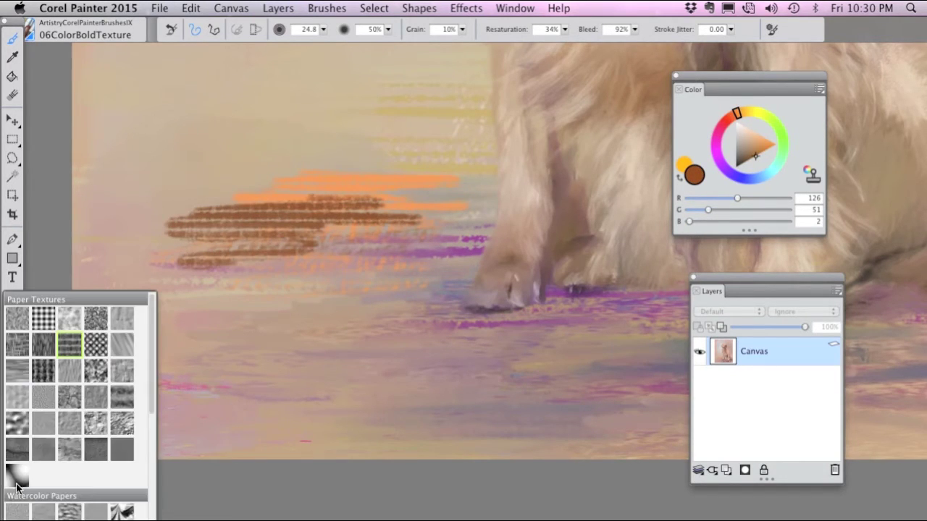
{"action": "left_click", "coordinate": [47, 373]}
{"action": "mouse_move", "coordinate": [210, 287]}
{"action": "left_mouse_down"}
{"action": "mouse_move", "coordinate": [425, 285]}
{"action": "mouse_move", "coordinate": [176, 296]}
{"action": "left_mouse_up"}
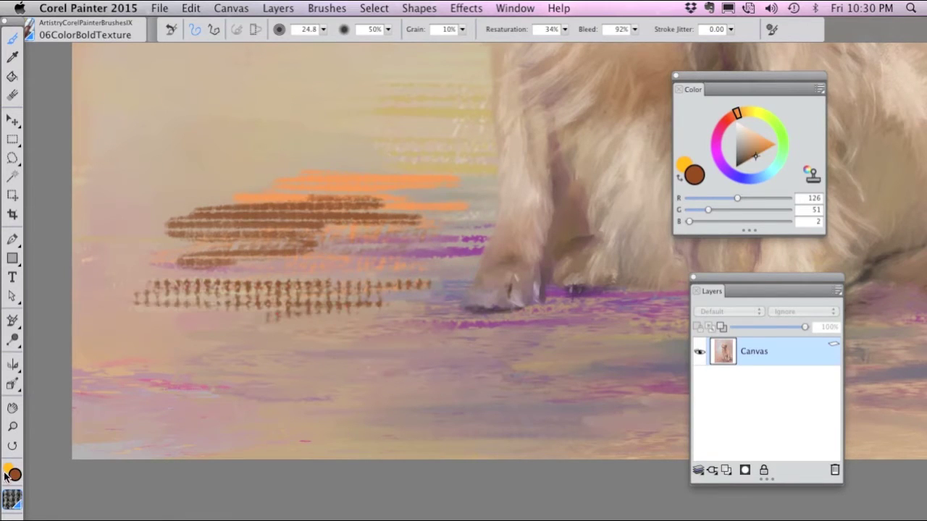
Switch to the horizontally streaked paper texture and paint a long brown streak below the woven band, extending under the paw.
{"action": "left_click", "coordinate": [10, 498]}
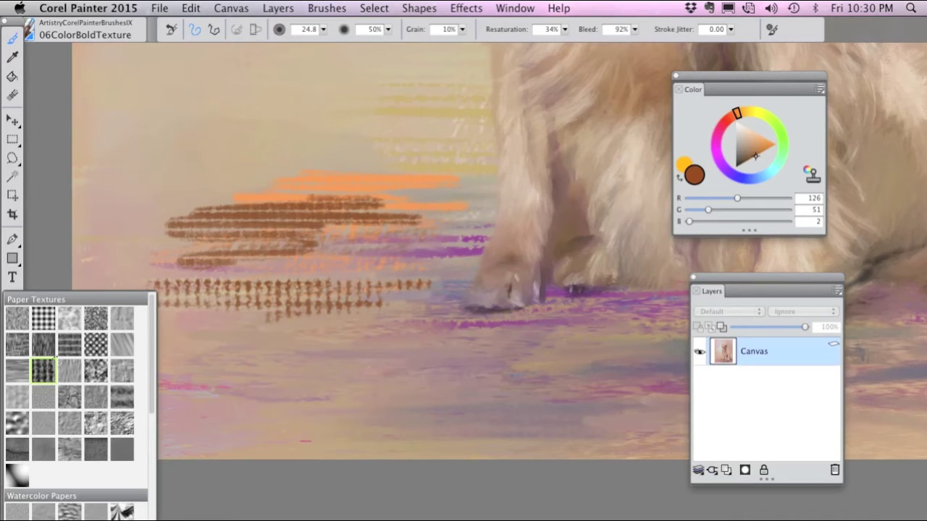
{"action": "left_click", "coordinate": [52, 355]}
{"action": "mouse_move", "coordinate": [170, 334]}
{"action": "left_mouse_down"}
{"action": "mouse_move", "coordinate": [425, 327]}
{"action": "mouse_move", "coordinate": [534, 341]}
{"action": "left_mouse_up"}
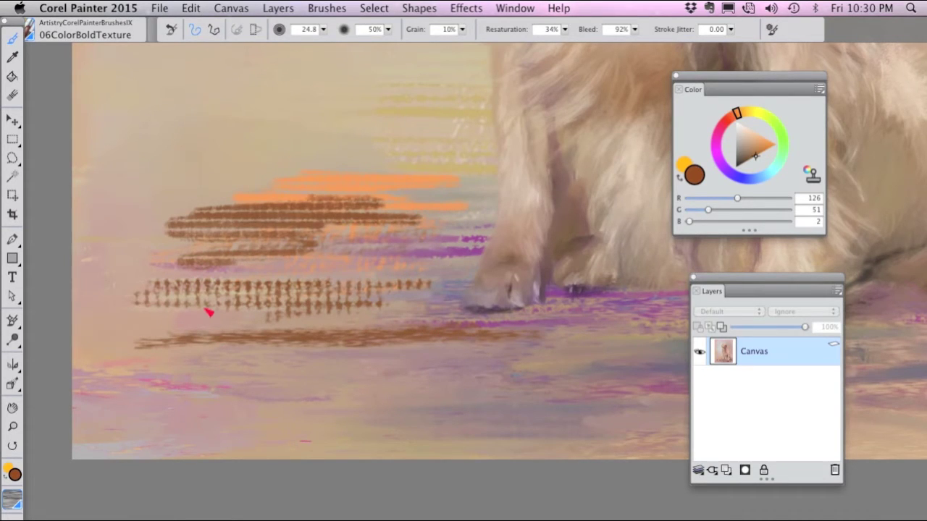
Select the 02BlenderStreaky brush and blend parts of the orange and brown textured strokes into the ground.
{"action": "left_click", "coordinate": [41, 38]}
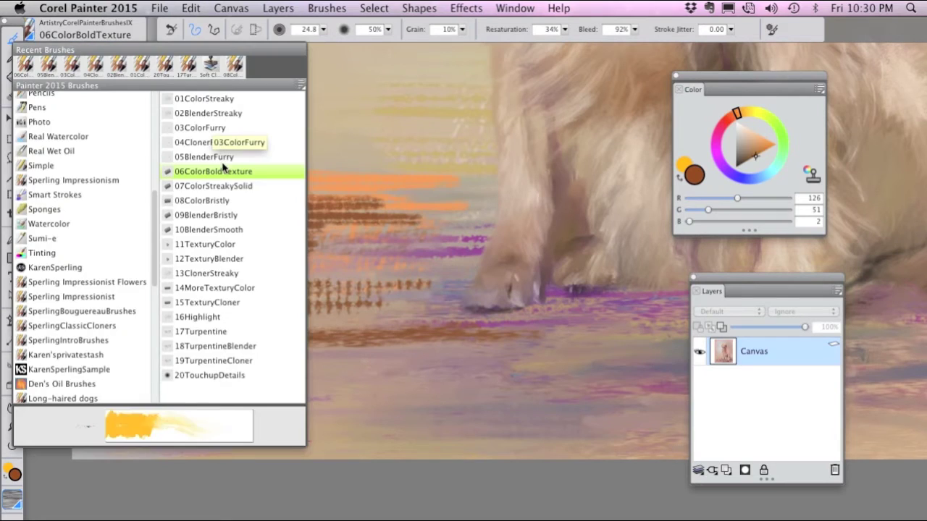
{"action": "left_click", "coordinate": [219, 124]}
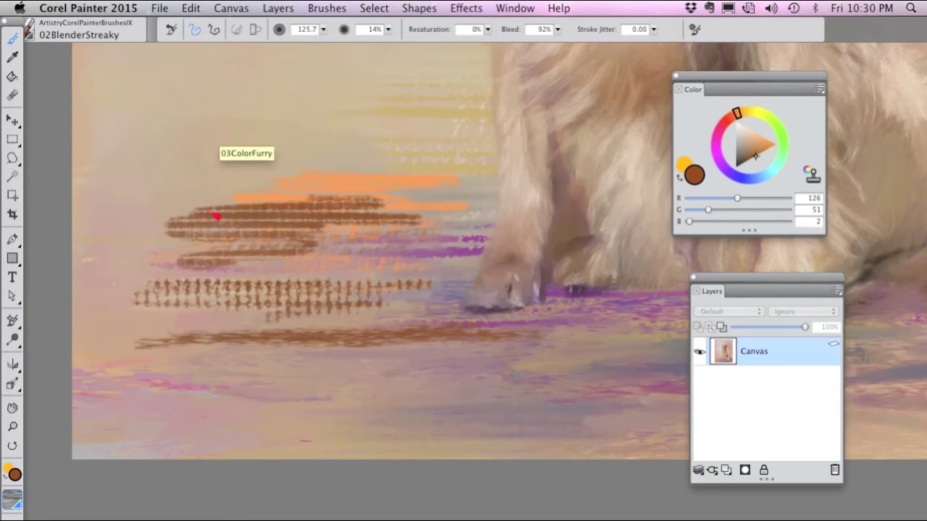
{"action": "mouse_move", "coordinate": [215, 215]}
{"action": "left_mouse_down"}
{"action": "mouse_move", "coordinate": [256, 252]}
{"action": "mouse_move", "coordinate": [237, 248]}
{"action": "mouse_move", "coordinate": [380, 253]}
{"action": "mouse_move", "coordinate": [329, 220]}
{"action": "mouse_move", "coordinate": [397, 220]}
{"action": "mouse_move", "coordinate": [326, 191]}
{"action": "mouse_move", "coordinate": [391, 230]}
{"action": "left_mouse_up"}
{"action": "mouse_move", "coordinate": [422, 200]}
{"action": "left_mouse_down"}
{"action": "mouse_move", "coordinate": [269, 190]}
{"action": "mouse_move", "coordinate": [370, 228]}
{"action": "mouse_move", "coordinate": [317, 309]}
{"action": "mouse_move", "coordinate": [343, 324]}
{"action": "mouse_move", "coordinate": [157, 310]}
{"action": "mouse_move", "coordinate": [318, 318]}
{"action": "mouse_move", "coordinate": [415, 299]}
{"action": "mouse_move", "coordinate": [328, 287]}
{"action": "mouse_move", "coordinate": [409, 314]}
{"action": "mouse_move", "coordinate": [448, 341]}
{"action": "mouse_move", "coordinate": [391, 365]}
{"action": "left_mouse_up"}
{"action": "left_click_drag", "start_coordinate": [238, 343], "coordinate": [228, 390]}
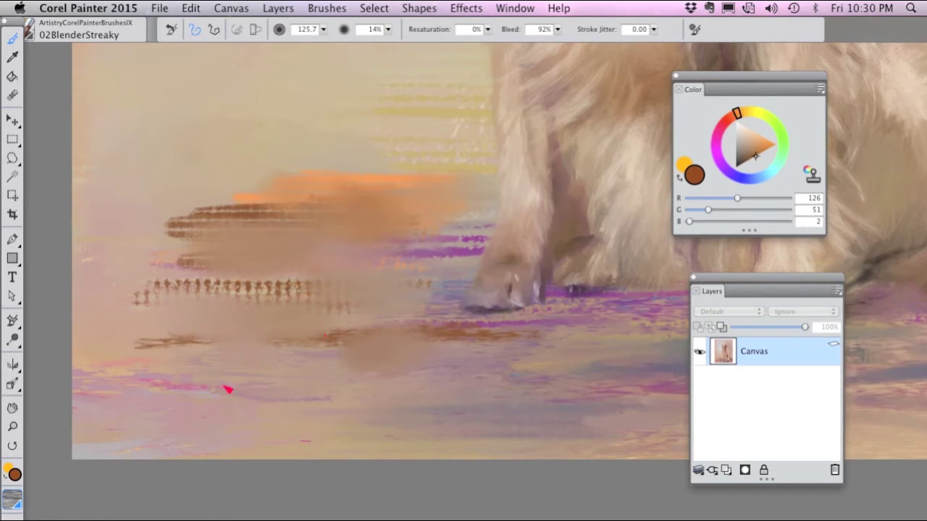
Return to the 06ColorBoldTexture brush and paint brown and plum (RGB 114, 46, 77) streaks over the blended ground.
{"action": "left_click", "coordinate": [31, 33]}
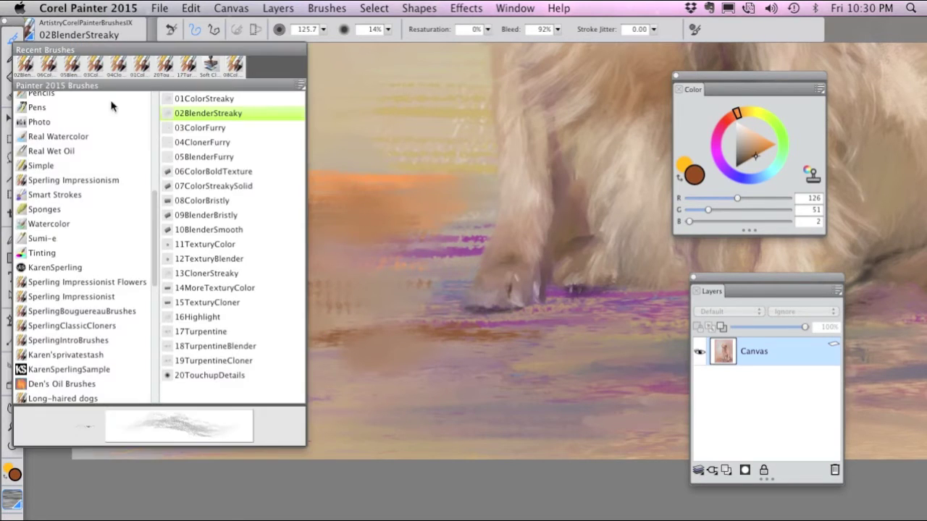
{"action": "left_click", "coordinate": [229, 171]}
{"action": "mouse_move", "coordinate": [310, 234]}
{"action": "left_mouse_down"}
{"action": "mouse_move", "coordinate": [215, 249]}
{"action": "mouse_move", "coordinate": [283, 255]}
{"action": "mouse_move", "coordinate": [194, 259]}
{"action": "mouse_move", "coordinate": [388, 267]}
{"action": "left_mouse_up"}
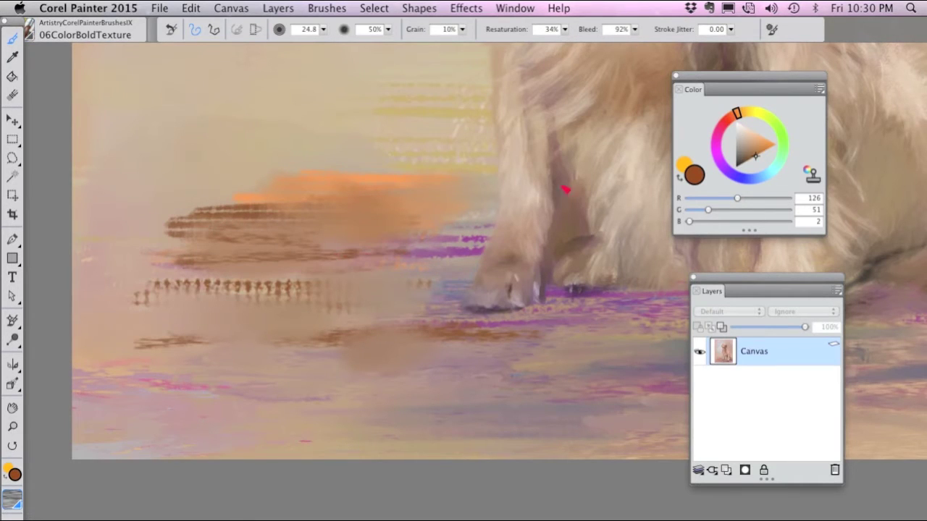
{"action": "mouse_move", "coordinate": [724, 126]}
{"action": "left_mouse_down"}
{"action": "mouse_move", "coordinate": [718, 133]}
{"action": "mouse_move", "coordinate": [747, 152]}
{"action": "left_mouse_up"}
{"action": "mouse_move", "coordinate": [348, 226]}
{"action": "left_mouse_down"}
{"action": "mouse_move", "coordinate": [386, 223]}
{"action": "mouse_move", "coordinate": [283, 229]}
{"action": "mouse_move", "coordinate": [420, 239]}
{"action": "mouse_move", "coordinate": [437, 226]}
{"action": "mouse_move", "coordinate": [190, 221]}
{"action": "mouse_move", "coordinate": [172, 232]}
{"action": "mouse_move", "coordinate": [185, 274]}
{"action": "mouse_move", "coordinate": [135, 295]}
{"action": "mouse_move", "coordinate": [202, 315]}
{"action": "mouse_move", "coordinate": [158, 317]}
{"action": "mouse_move", "coordinate": [390, 337]}
{"action": "left_mouse_up"}
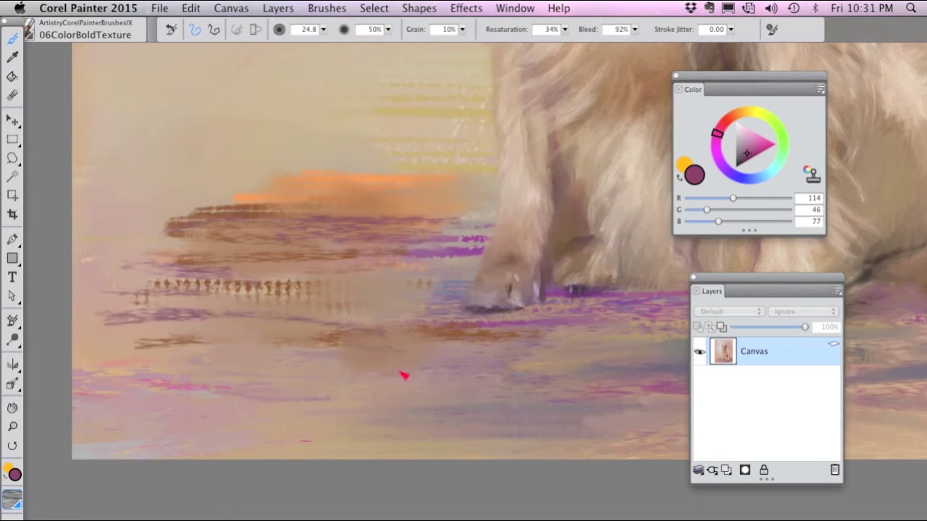
{"action": "left_click_drag", "start_coordinate": [401, 374], "coordinate": [537, 362]}
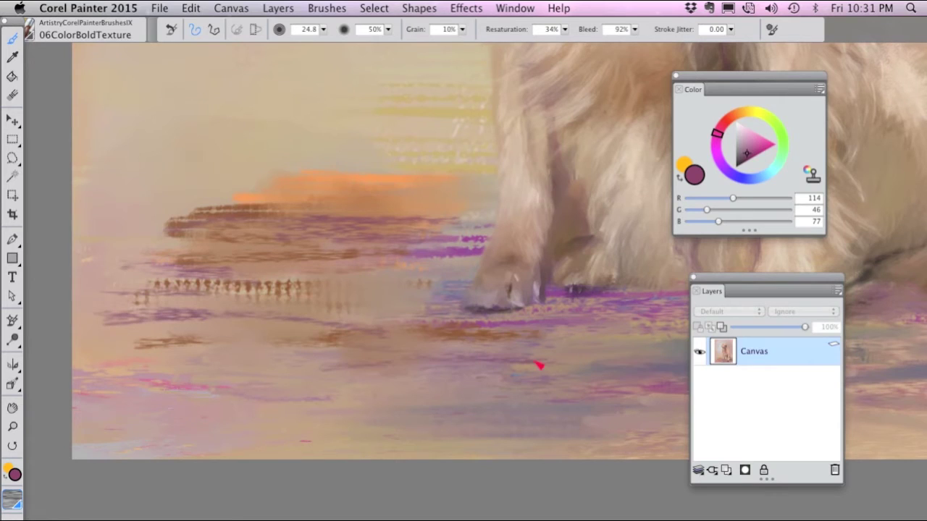
Select the 07ColorStreakySolid brush, set its size to 27.3, and paint smooth plum strokes over the textured ground left of the paw.
{"action": "left_click", "coordinate": [27, 30]}
{"action": "left_click", "coordinate": [28, 30]}
{"action": "left_click", "coordinate": [24, 31]}
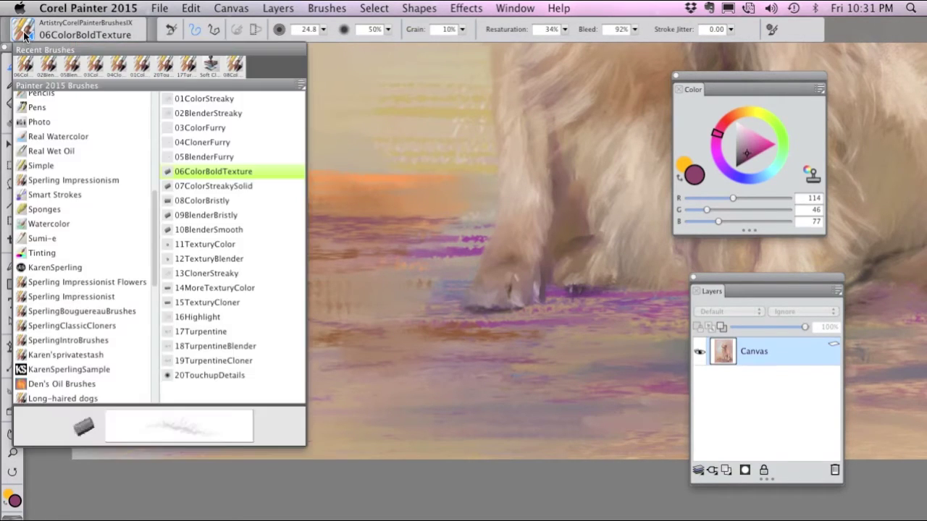
{"action": "left_click", "coordinate": [239, 188]}
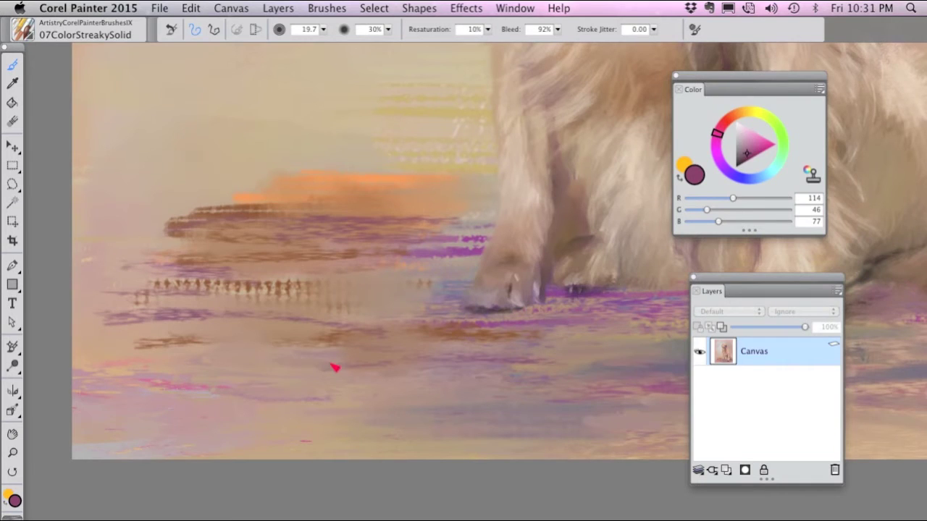
{"action": "left_click", "coordinate": [323, 29]}
{"action": "left_click_drag", "start_coordinate": [310, 39], "coordinate": [321, 40]}
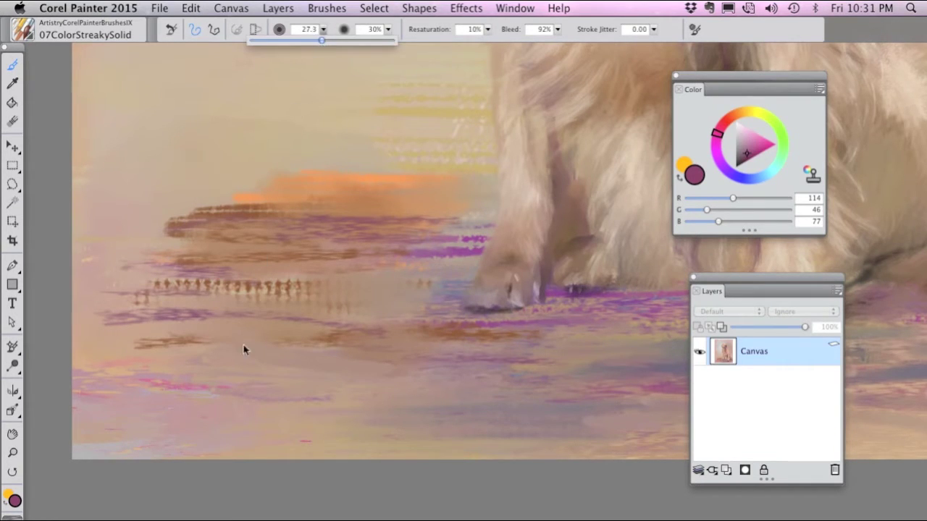
{"action": "mouse_move", "coordinate": [243, 349]}
{"action": "left_mouse_down"}
{"action": "mouse_move", "coordinate": [434, 369]}
{"action": "mouse_move", "coordinate": [376, 309]}
{"action": "mouse_move", "coordinate": [399, 331]}
{"action": "mouse_move", "coordinate": [290, 300]}
{"action": "mouse_move", "coordinate": [368, 287]}
{"action": "mouse_move", "coordinate": [336, 275]}
{"action": "mouse_move", "coordinate": [213, 271]}
{"action": "mouse_move", "coordinate": [266, 276]}
{"action": "mouse_move", "coordinate": [356, 319]}
{"action": "mouse_move", "coordinate": [311, 338]}
{"action": "mouse_move", "coordinate": [311, 370]}
{"action": "mouse_move", "coordinate": [404, 382]}
{"action": "left_mouse_up"}
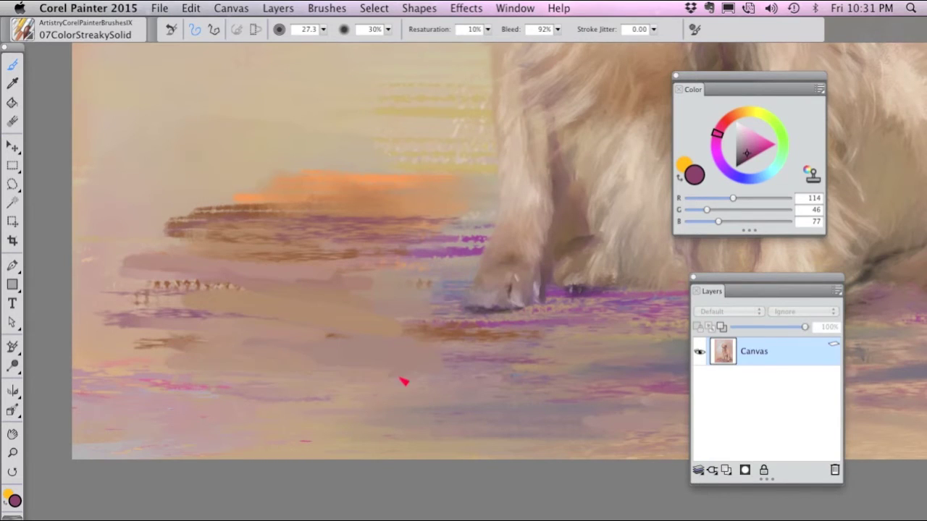
Select the 01ColorStreaky brush and paint a broad patch with magenta (RGB 213, 3, 97) on the lower ground below the brown streaks.
{"action": "left_click_drag", "start_coordinate": [761, 161], "coordinate": [770, 148]}
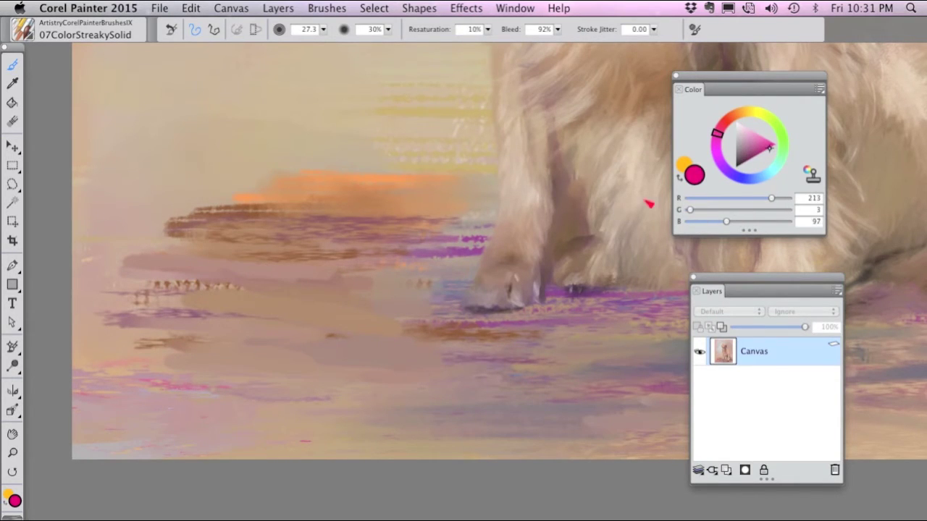
{"action": "left_click", "coordinate": [29, 32]}
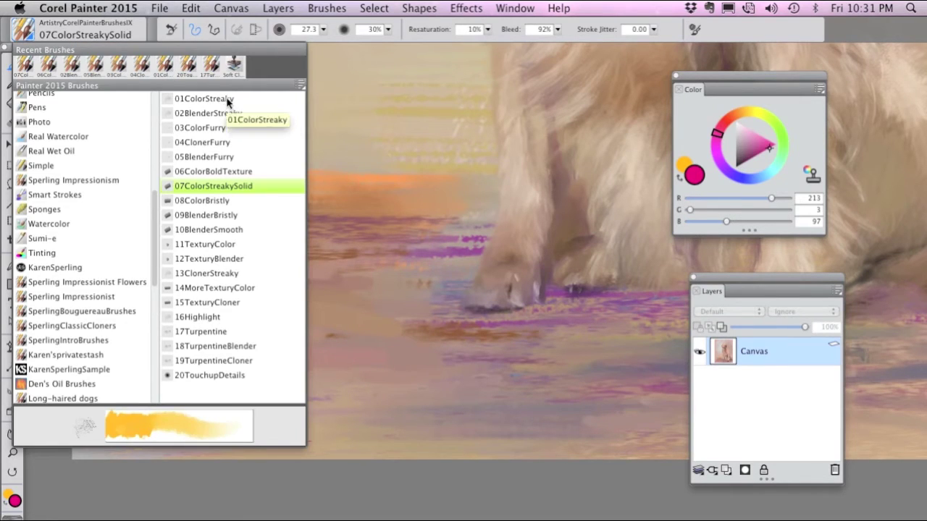
{"action": "left_click", "coordinate": [221, 98]}
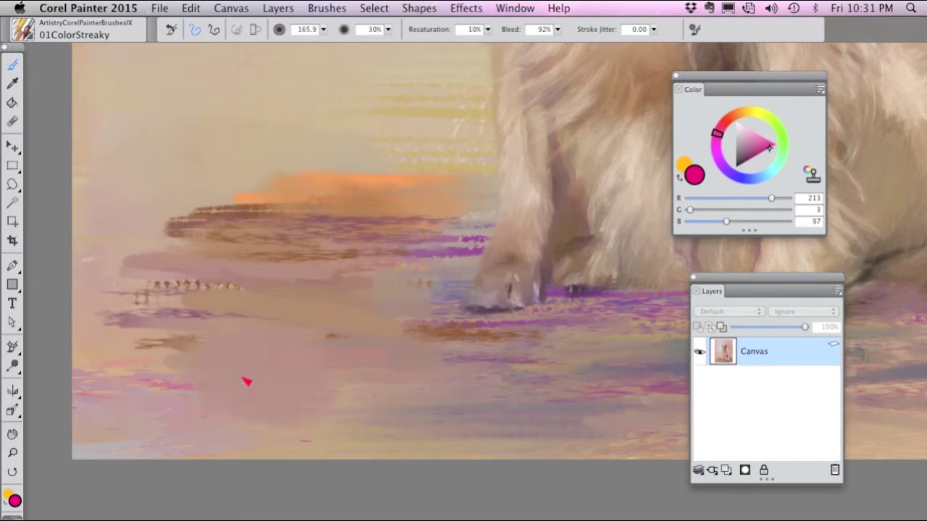
Reduce the 01ColorStreaky brush size to 12.7 and paint thin magenta streaks in the background above the orange strokes.
{"action": "left_click_drag", "start_coordinate": [323, 29], "coordinate": [291, 44]}
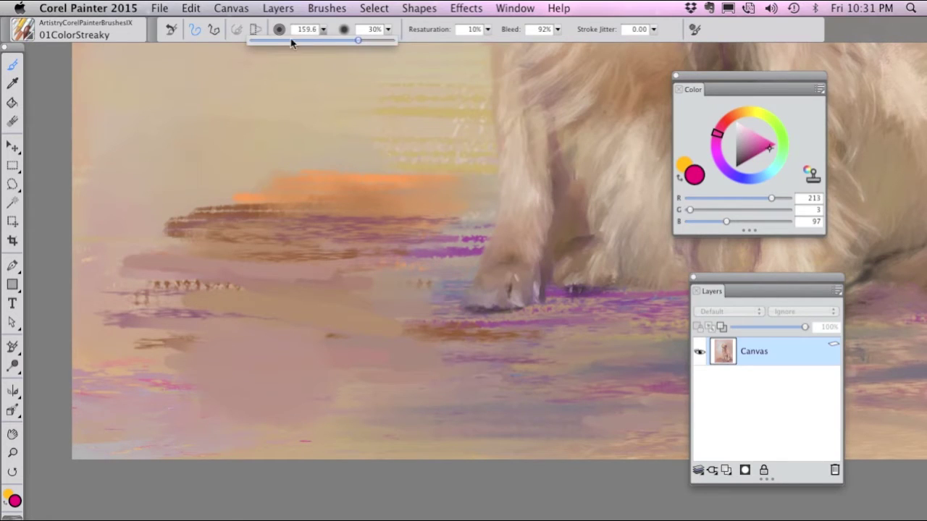
{"action": "mouse_move", "coordinate": [351, 45]}
{"action": "left_mouse_down"}
{"action": "mouse_move", "coordinate": [275, 42]}
{"action": "mouse_move", "coordinate": [321, 33]}
{"action": "mouse_move", "coordinate": [304, 48]}
{"action": "left_mouse_up"}
{"action": "mouse_move", "coordinate": [240, 141]}
{"action": "left_mouse_down"}
{"action": "mouse_move", "coordinate": [341, 144]}
{"action": "mouse_move", "coordinate": [168, 145]}
{"action": "mouse_move", "coordinate": [313, 135]}
{"action": "mouse_move", "coordinate": [240, 137]}
{"action": "left_mouse_up"}
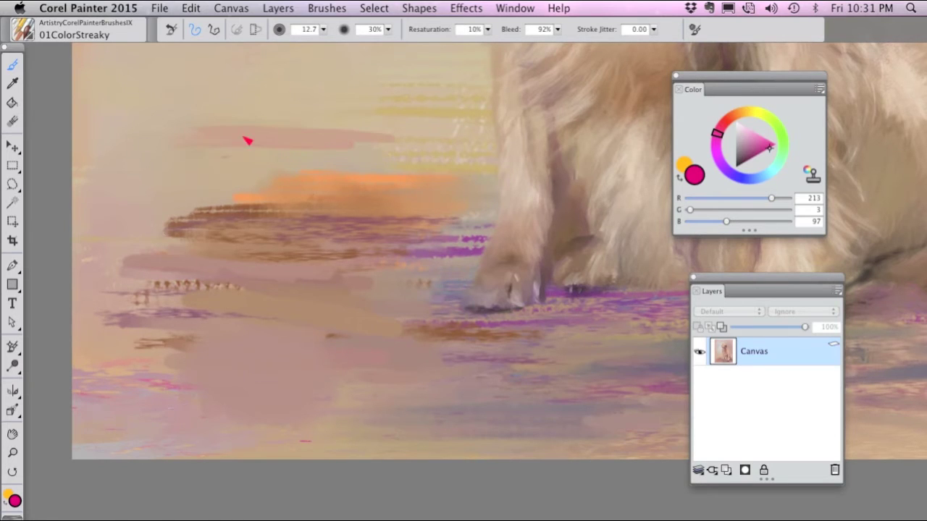
Add a thin magenta streak, then paint broader magenta strokes above the orange area with the 07ColorStreakySolid brush.
{"action": "left_click_drag", "start_coordinate": [127, 150], "coordinate": [397, 153]}
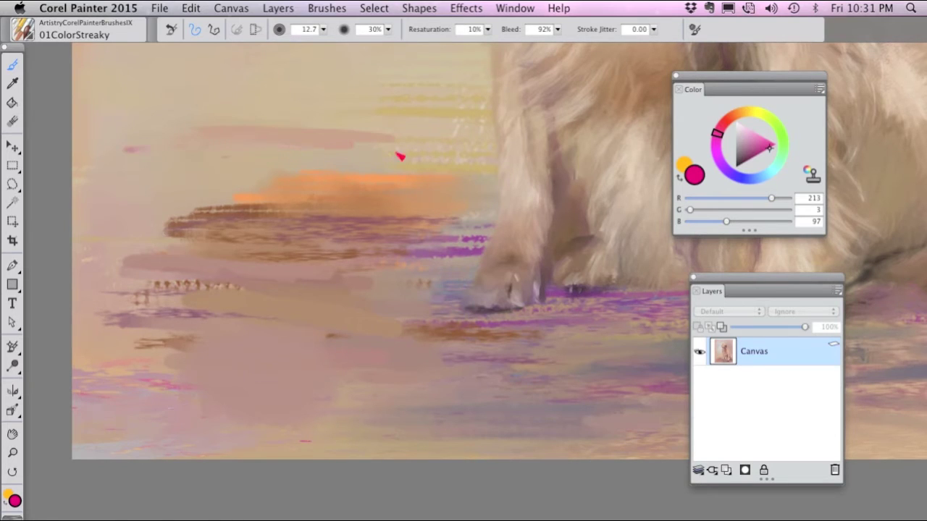
{"action": "left_click", "coordinate": [23, 30]}
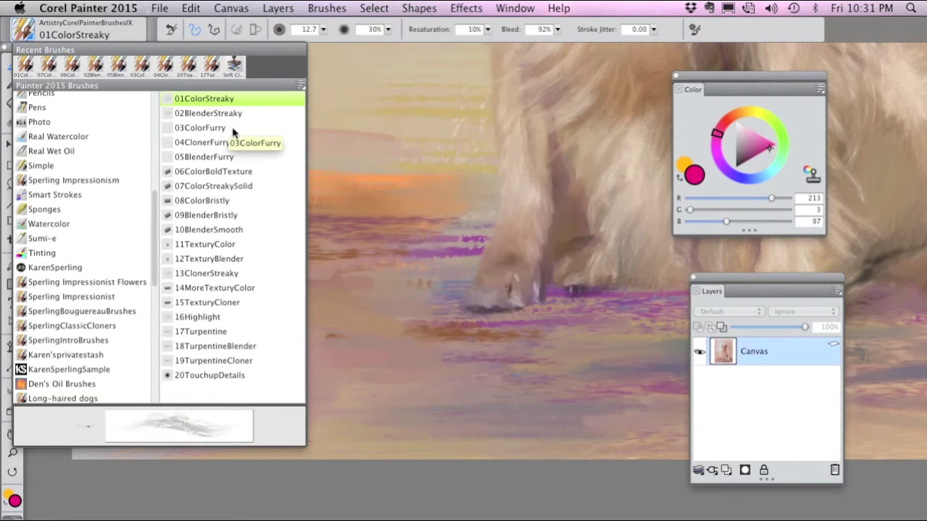
{"action": "left_click", "coordinate": [213, 186]}
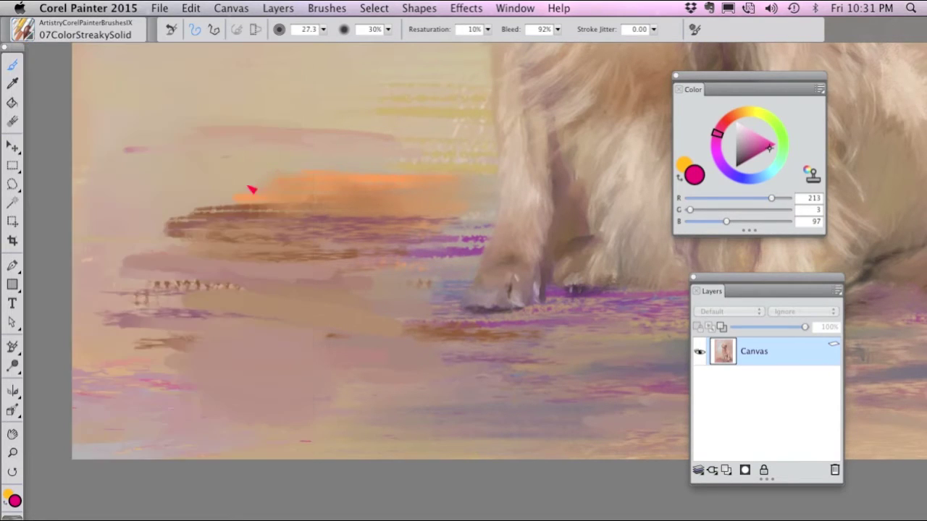
{"action": "mouse_move", "coordinate": [241, 159]}
{"action": "left_mouse_down"}
{"action": "mouse_move", "coordinate": [437, 157]}
{"action": "mouse_move", "coordinate": [124, 174]}
{"action": "mouse_move", "coordinate": [289, 161]}
{"action": "left_mouse_up"}
{"action": "mouse_move", "coordinate": [382, 162]}
{"action": "left_mouse_down"}
{"action": "mouse_move", "coordinate": [428, 166]}
{"action": "mouse_move", "coordinate": [239, 175]}
{"action": "left_mouse_up"}
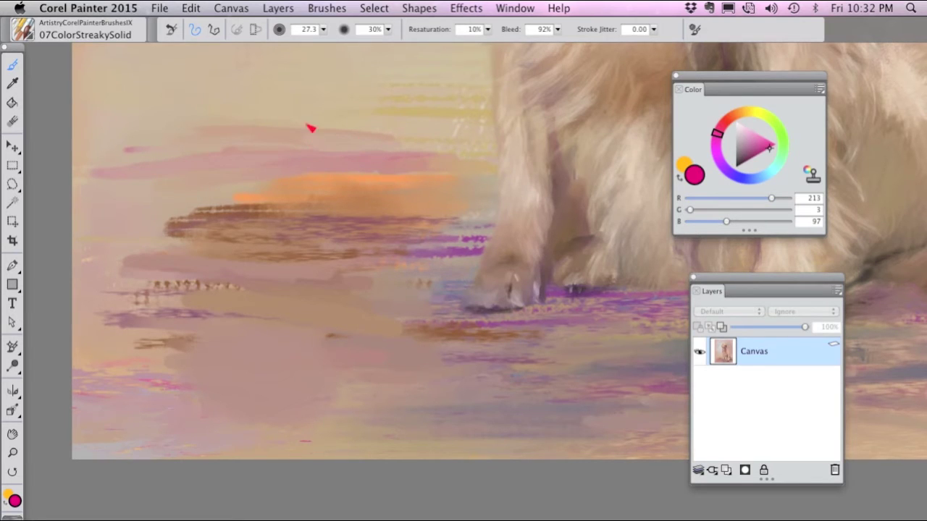
Return to the 01ColorStreaky brush and paint magenta streaks in the background above the orange area and on the ground between the front paws.
{"action": "left_click", "coordinate": [24, 31]}
{"action": "left_click", "coordinate": [221, 100]}
{"action": "left_click_drag", "start_coordinate": [292, 130], "coordinate": [410, 130]}
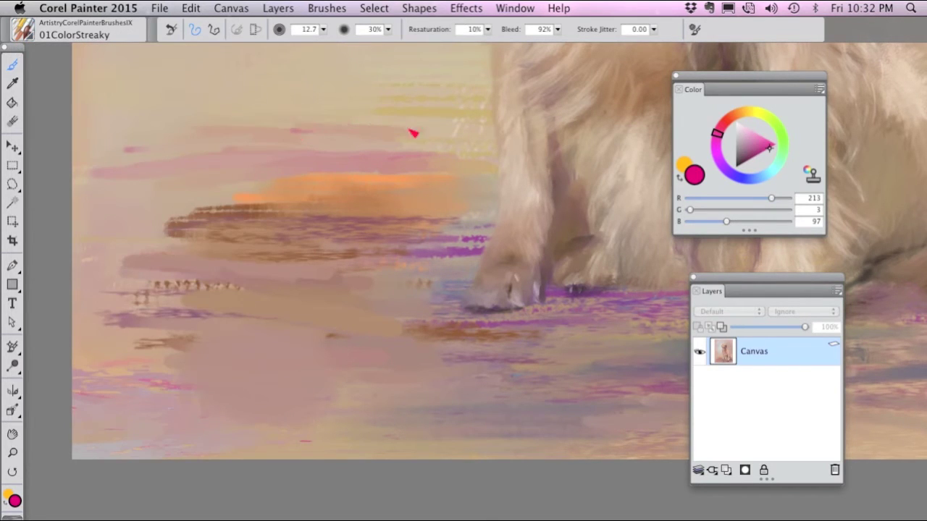
{"action": "left_click_drag", "start_coordinate": [211, 133], "coordinate": [365, 120]}
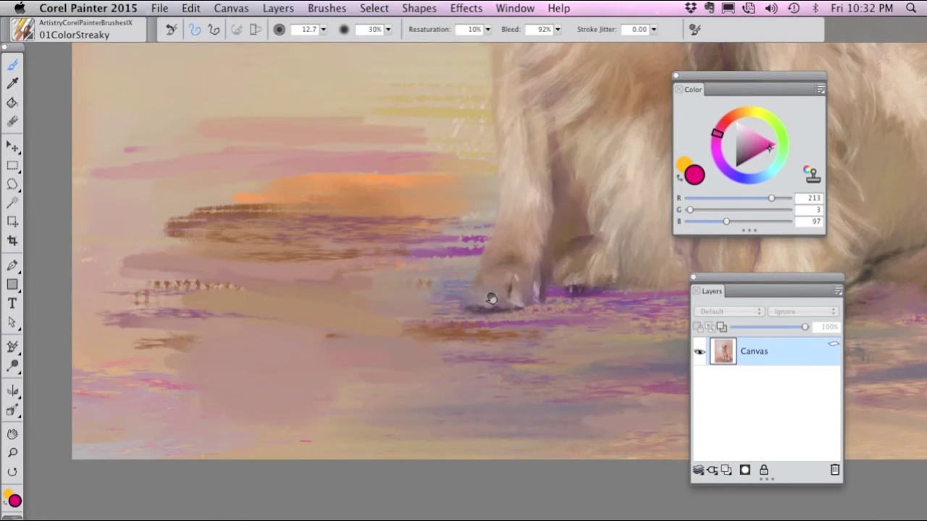
{"action": "scroll", "coordinate": [239, 245], "scroll_direction": "right", "scroll_amount": 8}
{"action": "scroll", "coordinate": [239, 245], "scroll_direction": "down", "scroll_amount": 2}
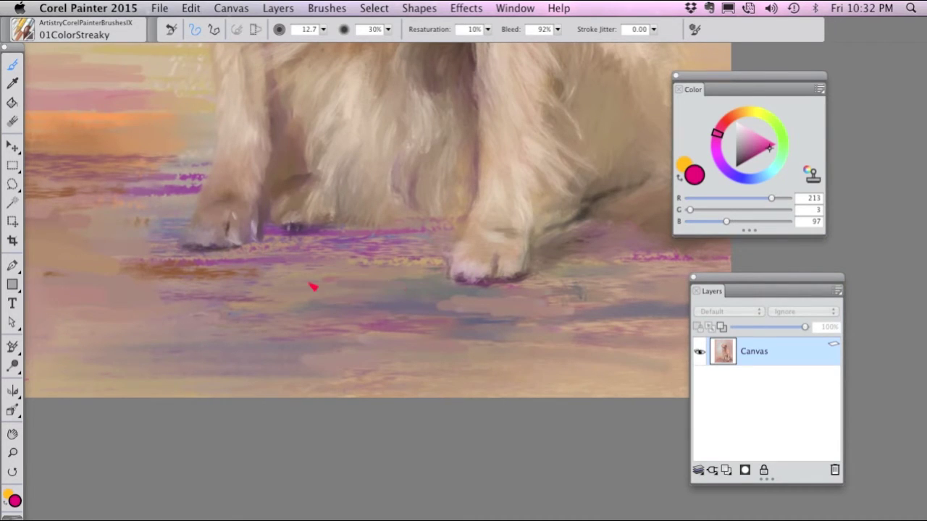
{"action": "mouse_move", "coordinate": [313, 286]}
{"action": "left_mouse_down"}
{"action": "mouse_move", "coordinate": [412, 271]}
{"action": "mouse_move", "coordinate": [268, 286]}
{"action": "mouse_move", "coordinate": [386, 288]}
{"action": "left_mouse_up"}
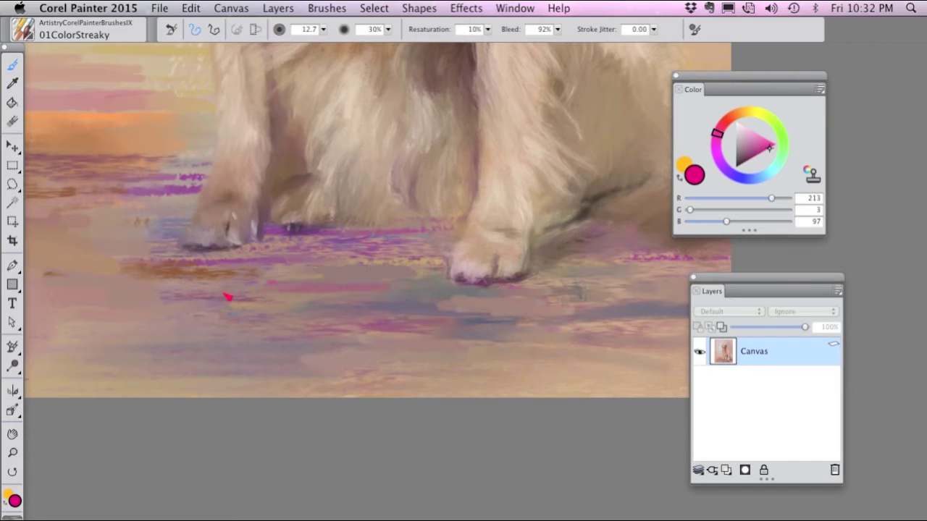
Select the 07ColorStreakySolid brush and paint smooth magenta strokes across the ground below the front paws.
{"action": "left_click", "coordinate": [23, 29]}
{"action": "left_click", "coordinate": [192, 188]}
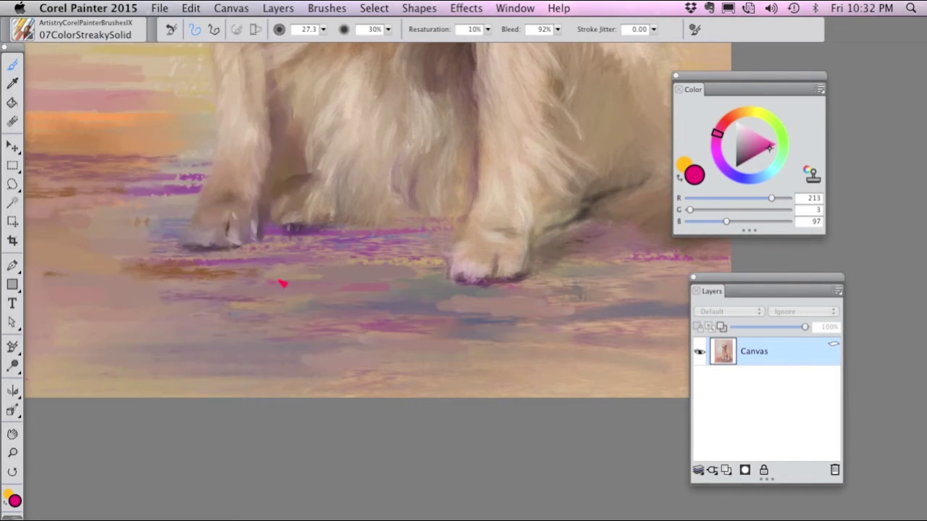
{"action": "mouse_move", "coordinate": [311, 298]}
{"action": "left_mouse_down"}
{"action": "mouse_move", "coordinate": [588, 317]}
{"action": "mouse_move", "coordinate": [208, 310]}
{"action": "mouse_move", "coordinate": [300, 299]}
{"action": "mouse_move", "coordinate": [312, 310]}
{"action": "left_mouse_up"}
{"action": "left_click_drag", "start_coordinate": [235, 312], "coordinate": [479, 317]}
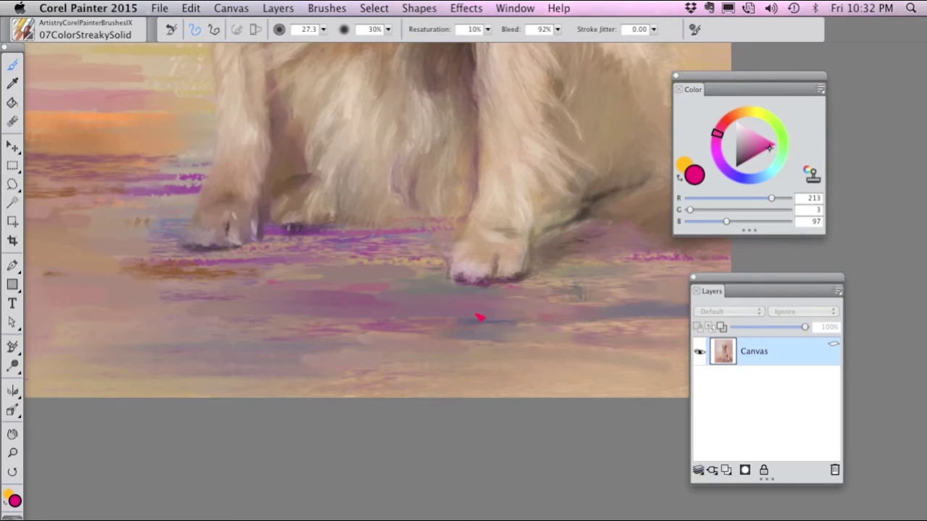
Select the 08ColorBristly brush and paint bold magenta bristle strokes over the ground beside the dog and between its front paws.
{"action": "left_click", "coordinate": [24, 29]}
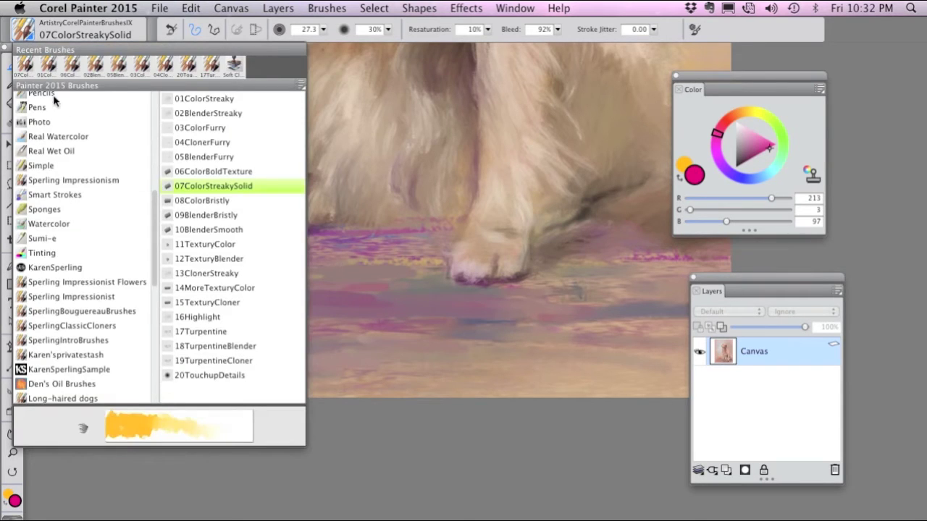
{"action": "left_click", "coordinate": [215, 203]}
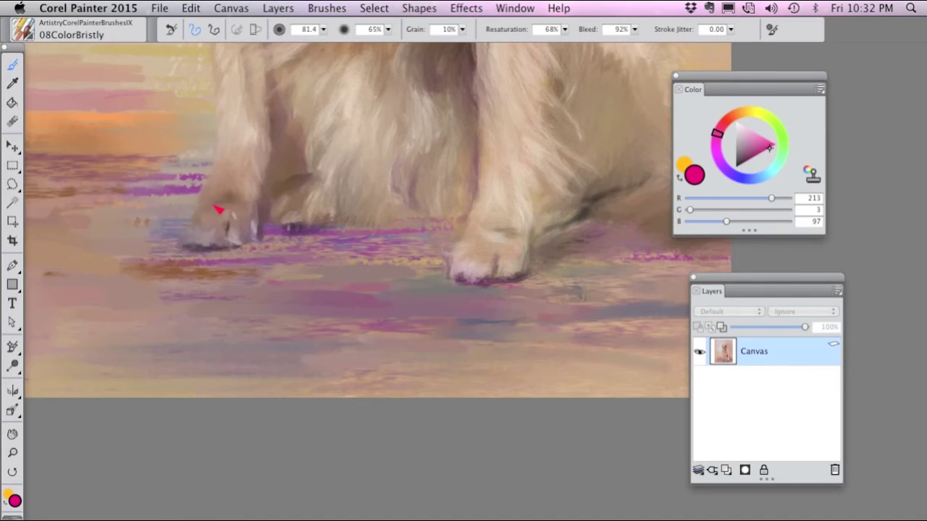
{"action": "scroll", "coordinate": [159, 207], "scroll_direction": "left", "scroll_amount": 10}
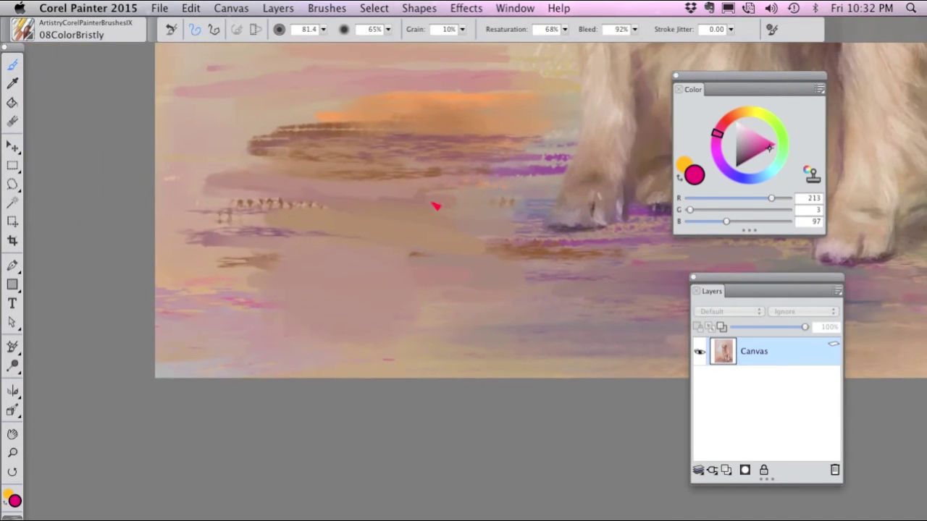
{"action": "mouse_move", "coordinate": [370, 189]}
{"action": "left_mouse_down"}
{"action": "mouse_move", "coordinate": [476, 190]}
{"action": "mouse_move", "coordinate": [347, 215]}
{"action": "mouse_move", "coordinate": [535, 211]}
{"action": "mouse_move", "coordinate": [398, 281]}
{"action": "mouse_move", "coordinate": [207, 267]}
{"action": "mouse_move", "coordinate": [191, 275]}
{"action": "mouse_move", "coordinate": [304, 284]}
{"action": "left_mouse_up"}
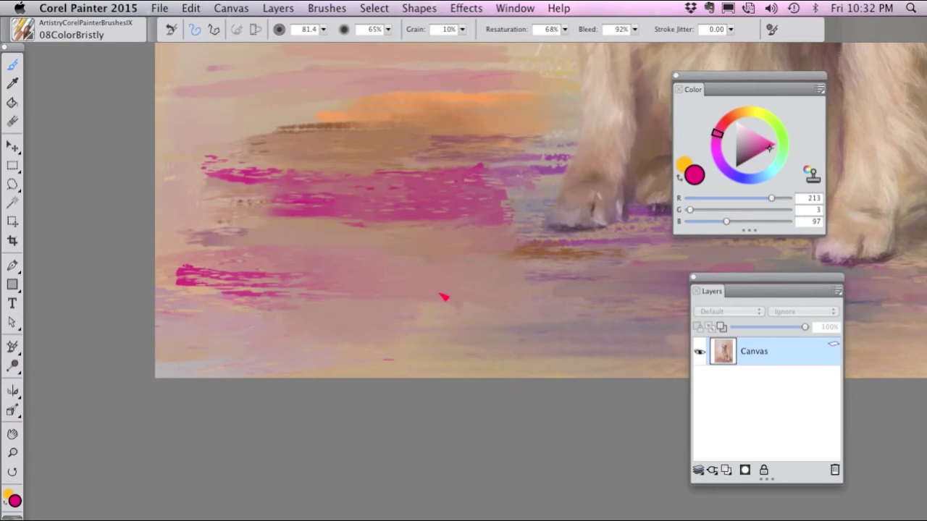
{"action": "mouse_move", "coordinate": [377, 319]}
{"action": "left_mouse_down"}
{"action": "mouse_move", "coordinate": [490, 331]}
{"action": "mouse_move", "coordinate": [355, 357]}
{"action": "left_mouse_up"}
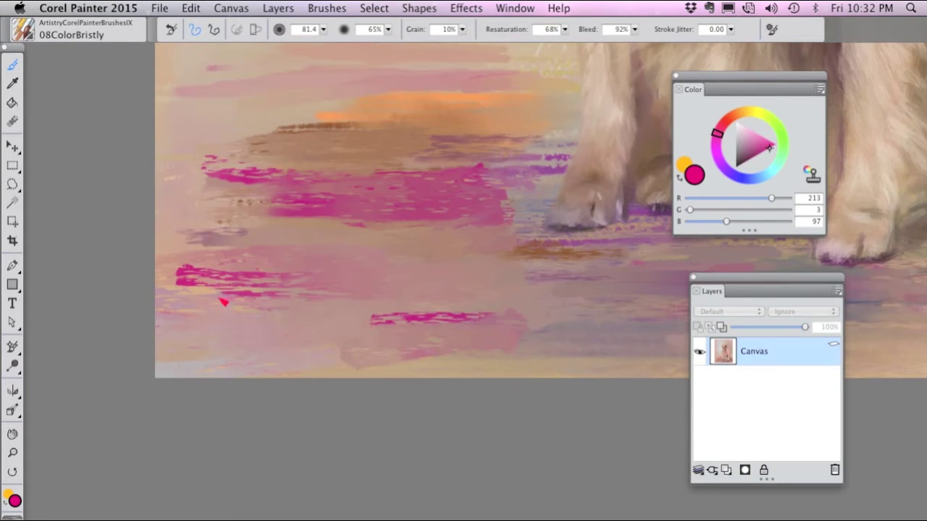
{"action": "left_click_drag", "start_coordinate": [221, 288], "coordinate": [174, 272]}
{"action": "scroll", "coordinate": [268, 229], "scroll_direction": "right", "scroll_amount": 8}
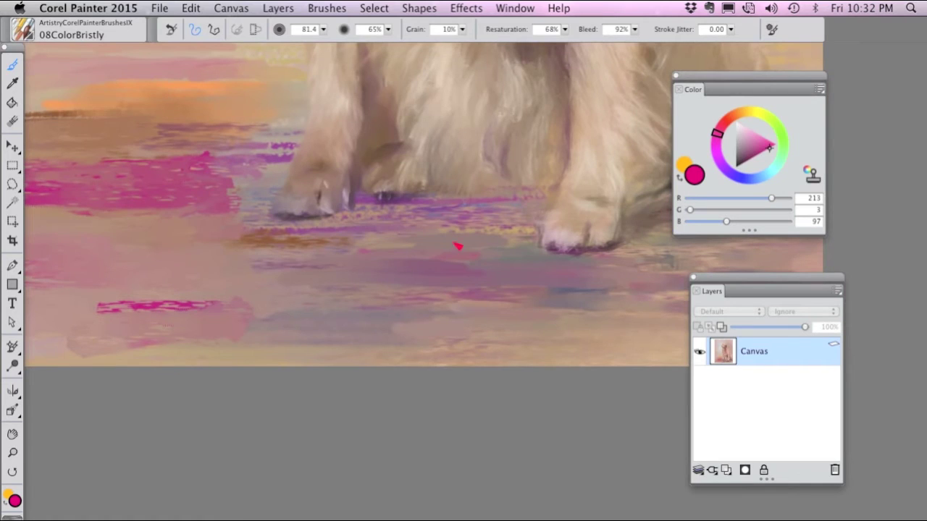
{"action": "mouse_move", "coordinate": [451, 214]}
{"action": "left_mouse_down"}
{"action": "mouse_move", "coordinate": [397, 213]}
{"action": "mouse_move", "coordinate": [532, 230]}
{"action": "mouse_move", "coordinate": [481, 252]}
{"action": "mouse_move", "coordinate": [381, 243]}
{"action": "mouse_move", "coordinate": [482, 275]}
{"action": "mouse_move", "coordinate": [382, 290]}
{"action": "mouse_move", "coordinate": [310, 248]}
{"action": "mouse_move", "coordinate": [340, 263]}
{"action": "mouse_move", "coordinate": [164, 268]}
{"action": "mouse_move", "coordinate": [289, 254]}
{"action": "left_mouse_up"}
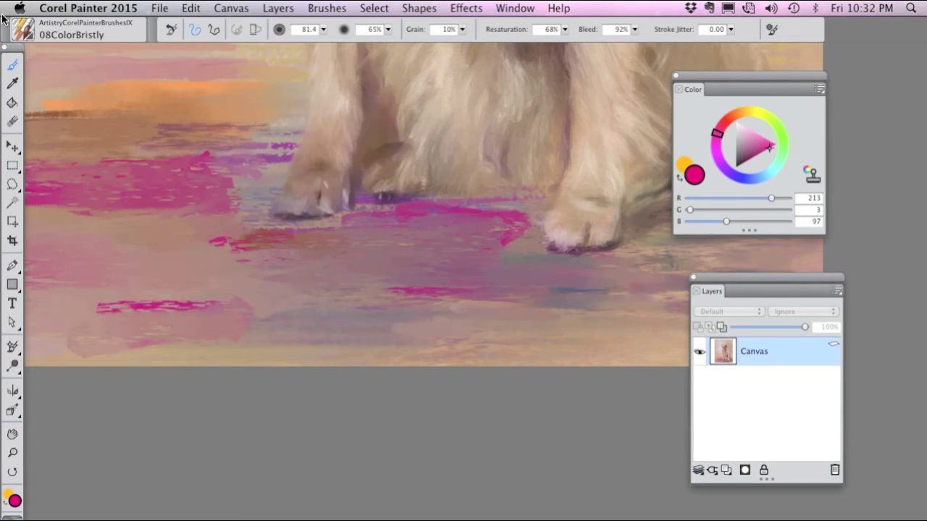
Select the 06ColorBoldTexture brush and paint a textured magenta streak on the ground between the front paws.
{"action": "left_click", "coordinate": [22, 29]}
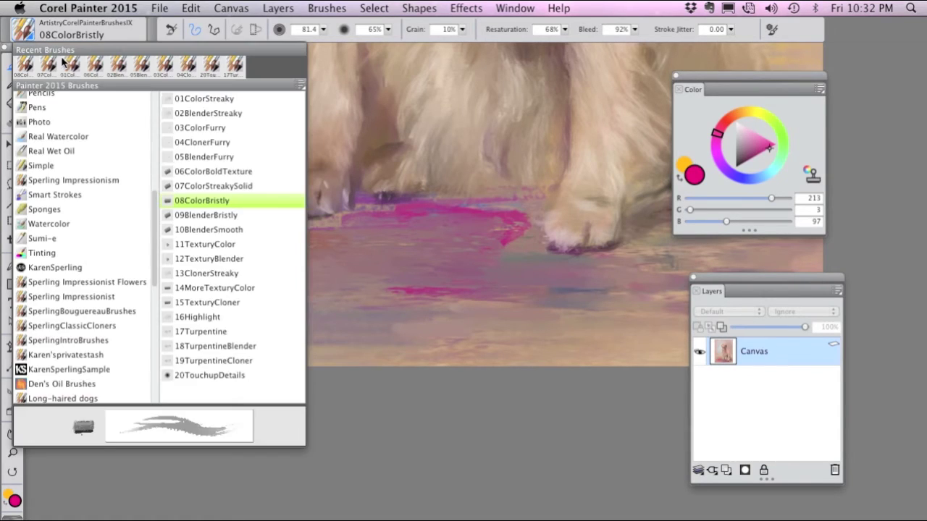
{"action": "left_click", "coordinate": [209, 171]}
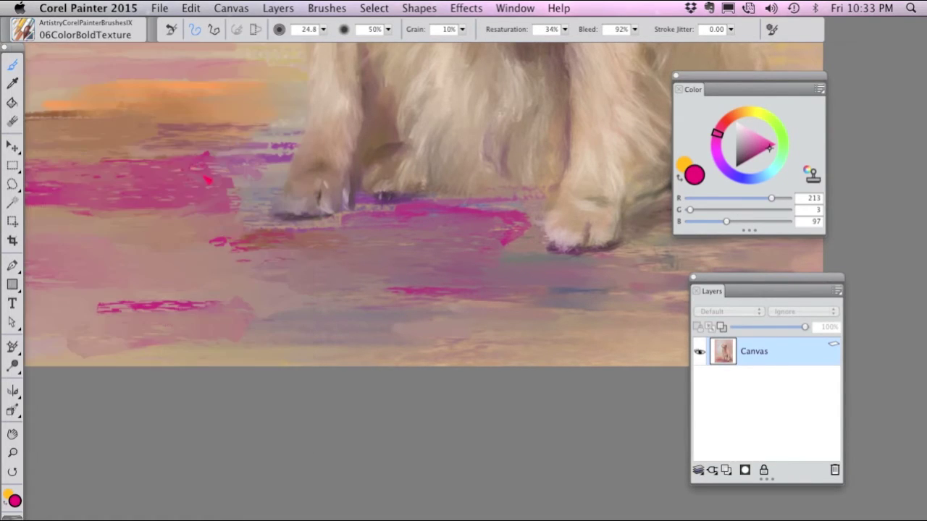
{"action": "left_click_drag", "start_coordinate": [323, 265], "coordinate": [476, 256]}
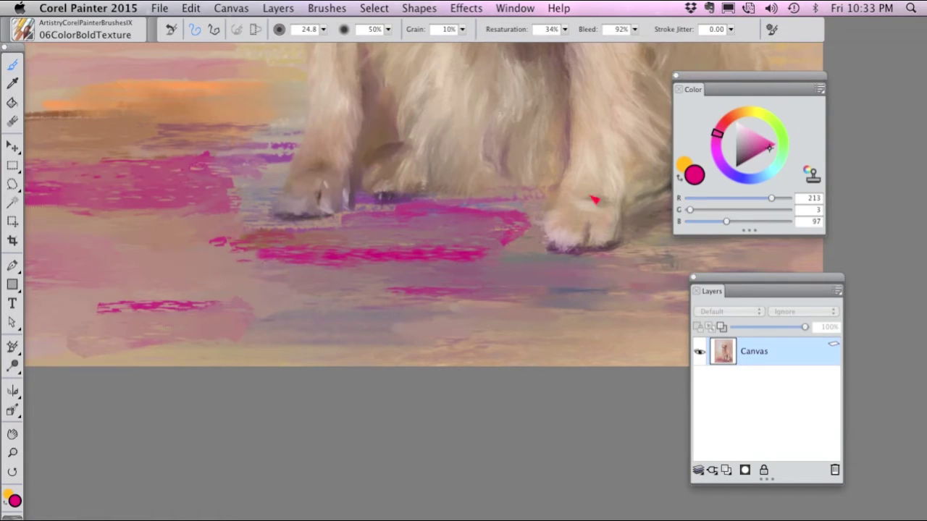
Choose dark blue (RGB 26, 20, 116) and paint textured streaks over the magenta on the ground below the paws.
{"action": "left_click", "coordinate": [739, 179]}
{"action": "left_click", "coordinate": [750, 155]}
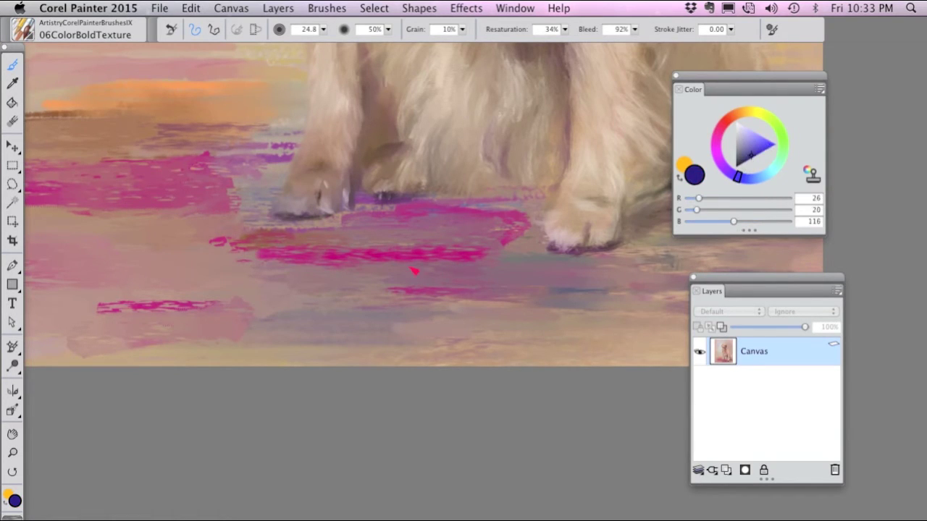
{"action": "mouse_move", "coordinate": [384, 265]}
{"action": "left_mouse_down"}
{"action": "mouse_move", "coordinate": [507, 262]}
{"action": "mouse_move", "coordinate": [435, 255]}
{"action": "mouse_move", "coordinate": [565, 269]}
{"action": "mouse_move", "coordinate": [592, 282]}
{"action": "left_mouse_up"}
{"action": "left_click_drag", "start_coordinate": [239, 259], "coordinate": [130, 252]}
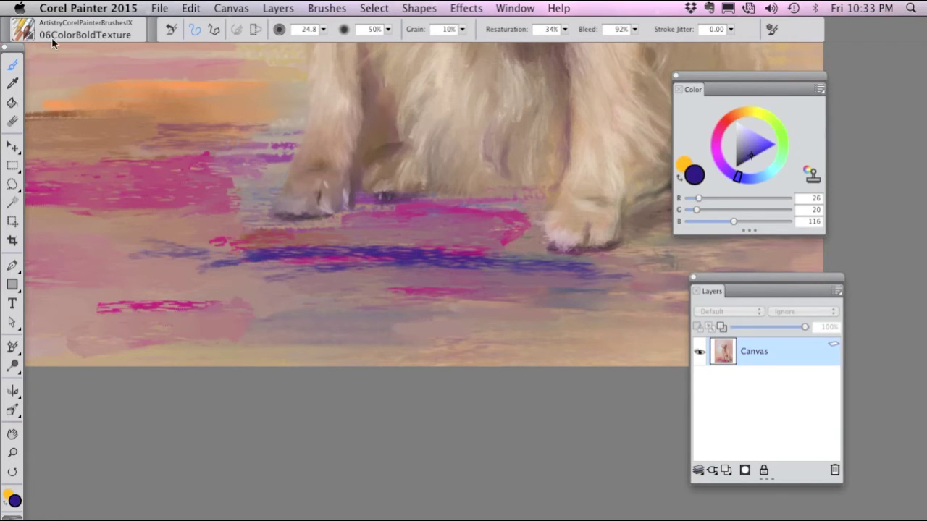
Select the 08ColorBristly brush and paint bristly strokes over the blue and magenta streaks below the paws.
{"action": "left_click", "coordinate": [24, 31]}
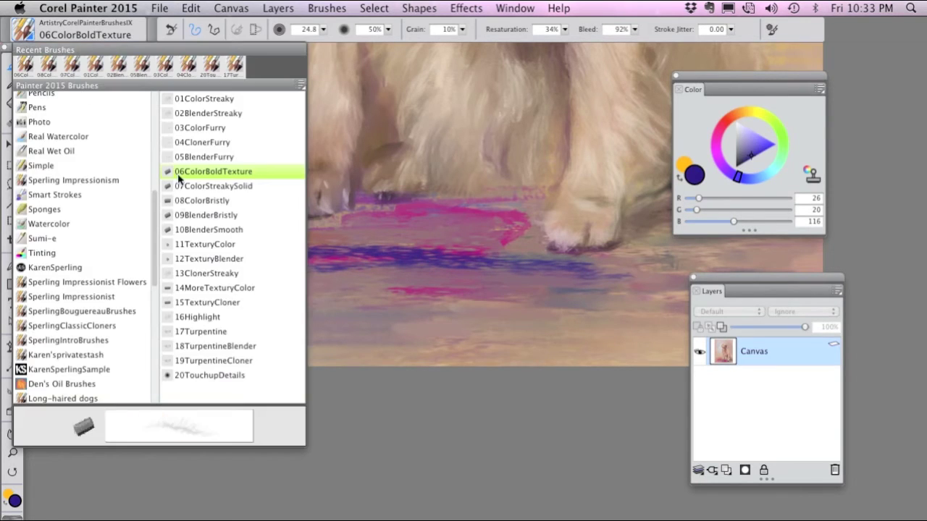
{"action": "left_click", "coordinate": [212, 202]}
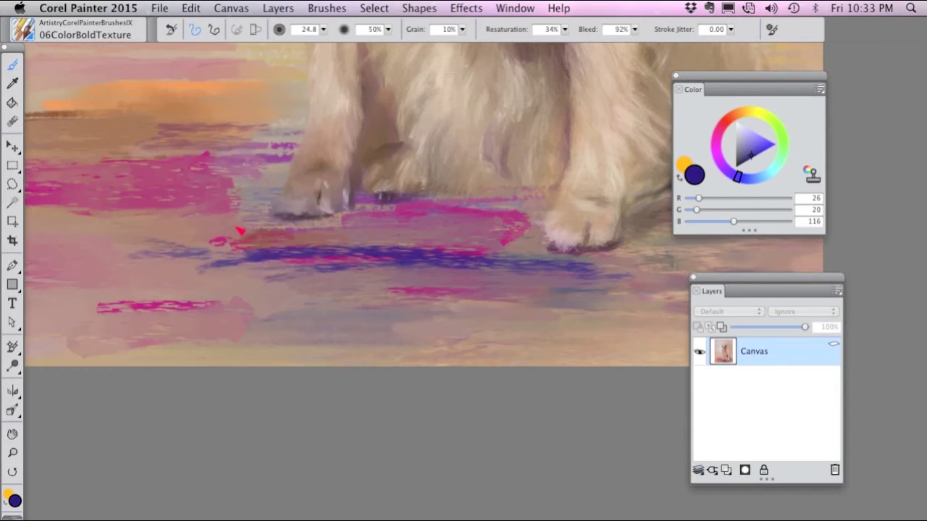
{"action": "mouse_move", "coordinate": [240, 233]}
{"action": "left_mouse_down"}
{"action": "mouse_move", "coordinate": [322, 243]}
{"action": "mouse_move", "coordinate": [210, 252]}
{"action": "left_mouse_up"}
{"action": "mouse_move", "coordinate": [106, 215]}
{"action": "left_mouse_down"}
{"action": "mouse_move", "coordinate": [415, 250]}
{"action": "mouse_move", "coordinate": [457, 251]}
{"action": "left_mouse_up"}
Select the 09BlenderBristly brush and blend the blue and magenta strokes on the ground below and between the front paws.
{"action": "left_click", "coordinate": [24, 31]}
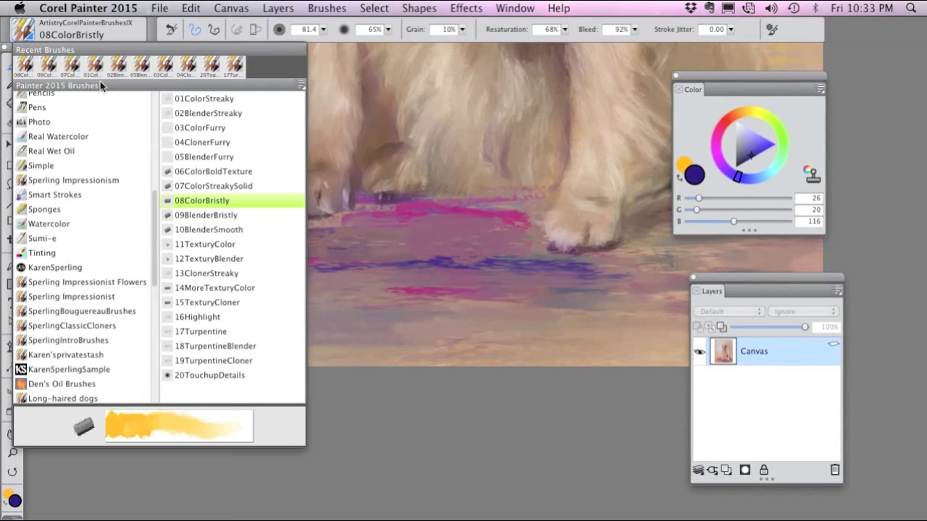
{"action": "left_click", "coordinate": [228, 217]}
{"action": "mouse_move", "coordinate": [228, 250]}
{"action": "left_mouse_down"}
{"action": "mouse_move", "coordinate": [316, 249]}
{"action": "mouse_move", "coordinate": [244, 268]}
{"action": "mouse_move", "coordinate": [379, 279]}
{"action": "mouse_move", "coordinate": [370, 274]}
{"action": "left_mouse_up"}
{"action": "mouse_move", "coordinate": [512, 343]}
{"action": "left_mouse_down"}
{"action": "mouse_move", "coordinate": [401, 298]}
{"action": "mouse_move", "coordinate": [499, 306]}
{"action": "mouse_move", "coordinate": [507, 335]}
{"action": "mouse_move", "coordinate": [546, 334]}
{"action": "mouse_move", "coordinate": [415, 335]}
{"action": "mouse_move", "coordinate": [644, 331]}
{"action": "mouse_move", "coordinate": [510, 286]}
{"action": "left_mouse_up"}
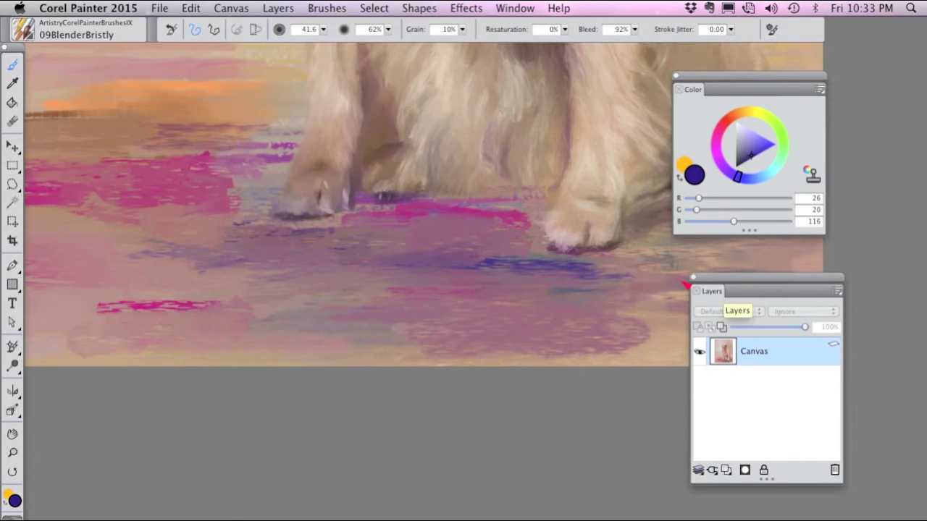
{"action": "mouse_move", "coordinate": [649, 336]}
{"action": "left_mouse_down"}
{"action": "mouse_move", "coordinate": [616, 347]}
{"action": "mouse_move", "coordinate": [641, 353]}
{"action": "mouse_move", "coordinate": [492, 333]}
{"action": "mouse_move", "coordinate": [632, 347]}
{"action": "mouse_move", "coordinate": [514, 334]}
{"action": "left_mouse_up"}
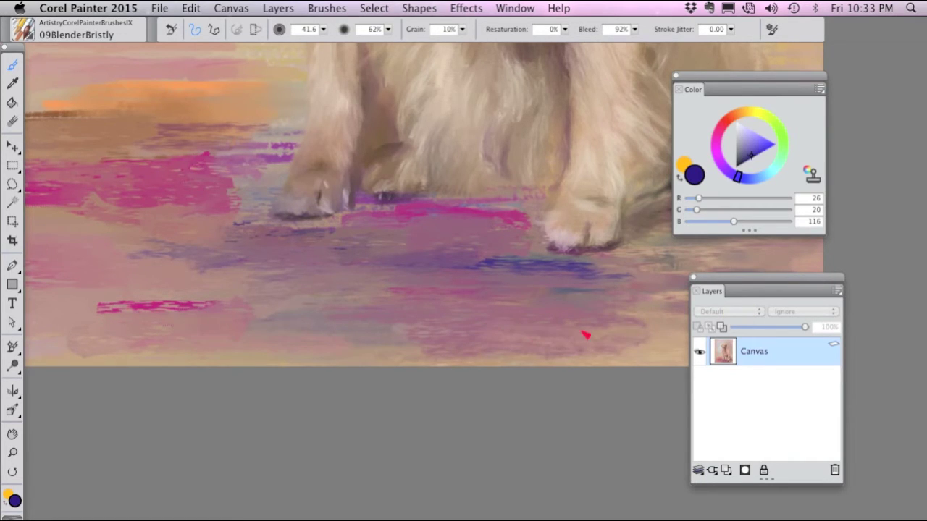
{"action": "mouse_move", "coordinate": [619, 314]}
{"action": "left_mouse_down"}
{"action": "mouse_move", "coordinate": [572, 309]}
{"action": "mouse_move", "coordinate": [543, 284]}
{"action": "mouse_move", "coordinate": [575, 271]}
{"action": "mouse_move", "coordinate": [531, 261]}
{"action": "left_mouse_up"}
{"action": "mouse_move", "coordinate": [478, 230]}
{"action": "left_mouse_down"}
{"action": "mouse_move", "coordinate": [554, 214]}
{"action": "mouse_move", "coordinate": [442, 219]}
{"action": "left_mouse_up"}
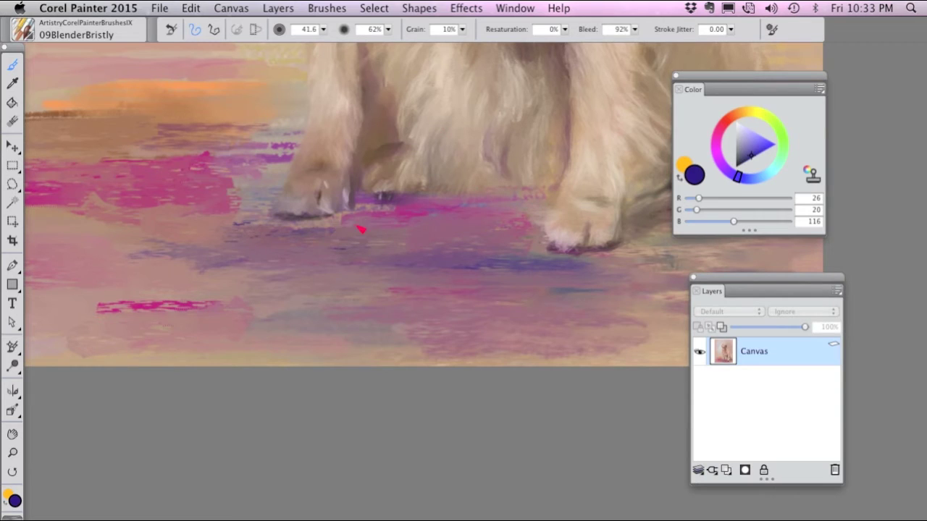
Select the 10BlenderSmooth brush, set its size to 69.3, and smooth the pink, orange and brown strokes in the background beside the dog's leg.
{"action": "left_click", "coordinate": [24, 32]}
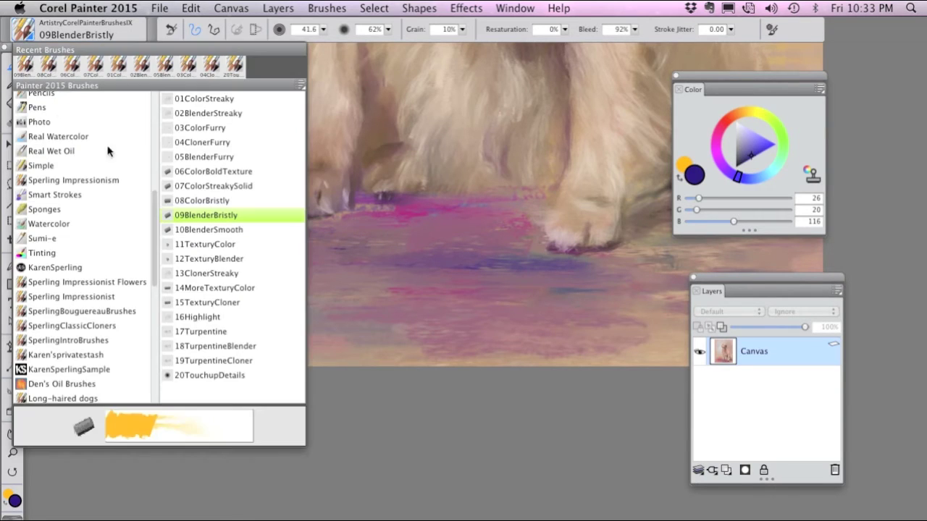
{"action": "left_click", "coordinate": [220, 235]}
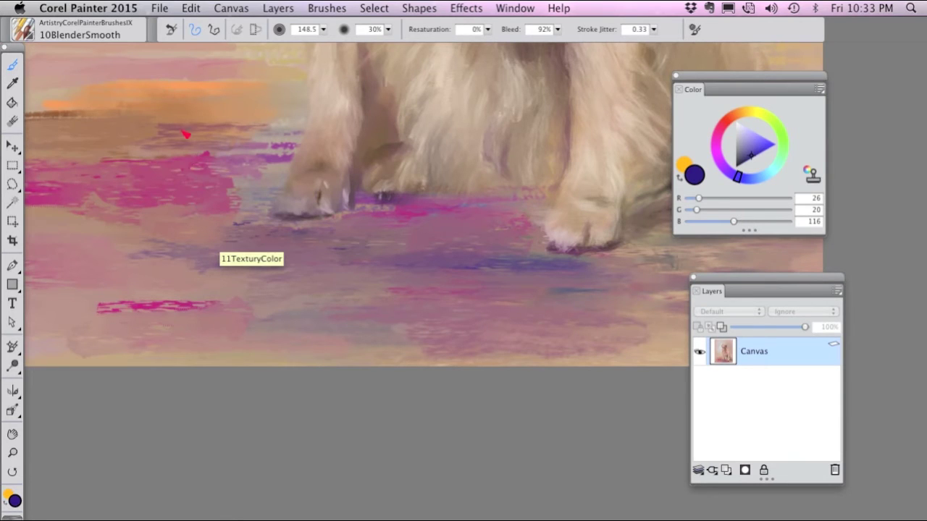
{"action": "left_click_drag", "start_coordinate": [160, 157], "coordinate": [326, 240]}
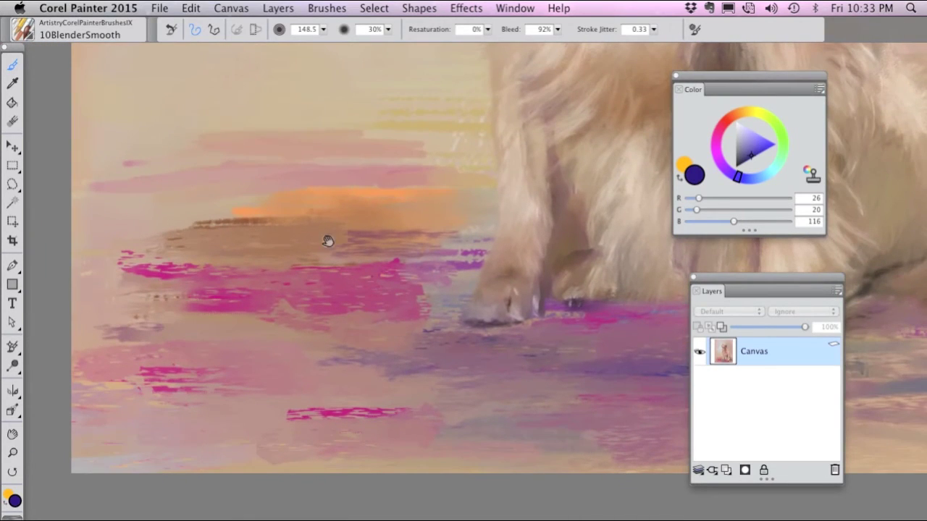
{"action": "mouse_move", "coordinate": [296, 195]}
{"action": "left_mouse_down"}
{"action": "mouse_move", "coordinate": [213, 154]}
{"action": "mouse_move", "coordinate": [225, 139]}
{"action": "mouse_move", "coordinate": [292, 115]}
{"action": "mouse_move", "coordinate": [399, 122]}
{"action": "mouse_move", "coordinate": [333, 120]}
{"action": "mouse_move", "coordinate": [171, 168]}
{"action": "mouse_move", "coordinate": [253, 207]}
{"action": "mouse_move", "coordinate": [317, 221]}
{"action": "mouse_move", "coordinate": [321, 239]}
{"action": "mouse_move", "coordinate": [281, 201]}
{"action": "mouse_move", "coordinate": [215, 188]}
{"action": "mouse_move", "coordinate": [250, 207]}
{"action": "left_mouse_up"}
{"action": "left_click_drag", "start_coordinate": [210, 175], "coordinate": [208, 184]}
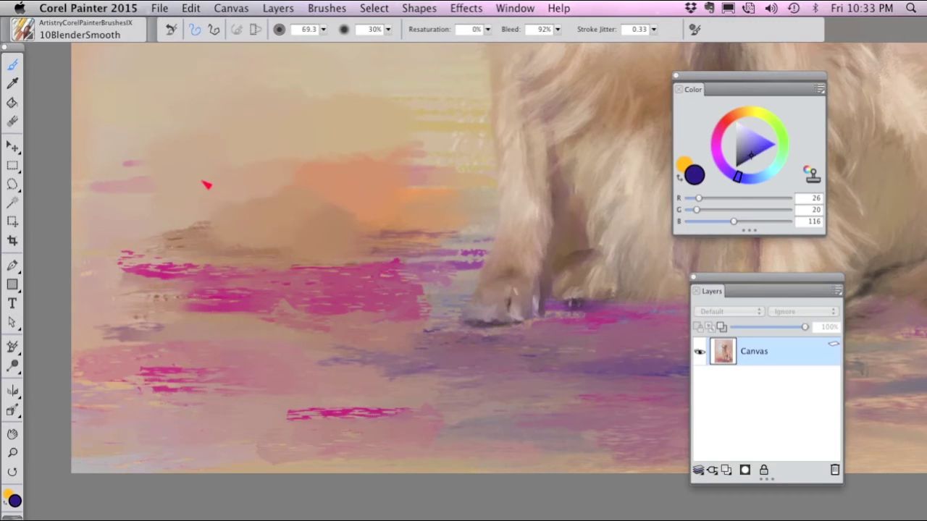
{"action": "left_click_drag", "start_coordinate": [416, 161], "coordinate": [240, 174]}
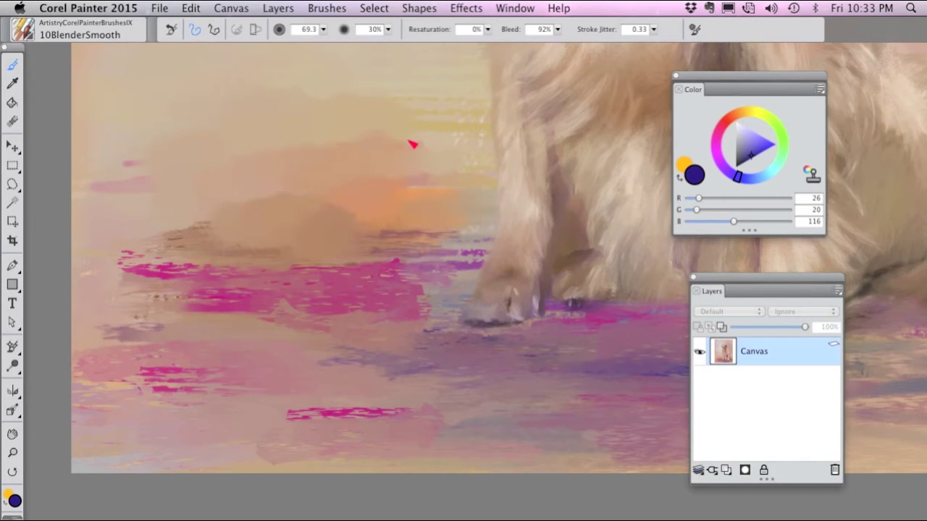
{"action": "mouse_move", "coordinate": [409, 141]}
{"action": "left_mouse_down"}
{"action": "mouse_move", "coordinate": [340, 119]}
{"action": "mouse_move", "coordinate": [367, 186]}
{"action": "mouse_move", "coordinate": [337, 209]}
{"action": "mouse_move", "coordinate": [154, 221]}
{"action": "mouse_move", "coordinate": [282, 228]}
{"action": "mouse_move", "coordinate": [309, 247]}
{"action": "mouse_move", "coordinate": [371, 250]}
{"action": "mouse_move", "coordinate": [287, 245]}
{"action": "mouse_move", "coordinate": [309, 198]}
{"action": "mouse_move", "coordinate": [237, 201]}
{"action": "mouse_move", "coordinate": [272, 171]}
{"action": "left_mouse_up"}
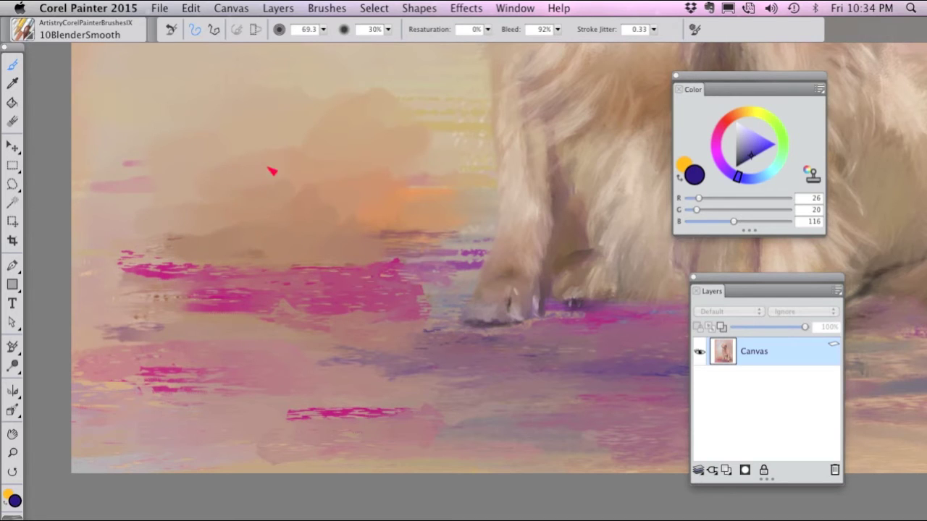
{"action": "key", "text": "space"}
{"action": "mouse_move", "coordinate": [437, 130]}
{"action": "left_mouse_down"}
{"action": "mouse_move", "coordinate": [279, 208]}
{"action": "mouse_move", "coordinate": [229, 210]}
{"action": "mouse_move", "coordinate": [218, 325]}
{"action": "mouse_move", "coordinate": [273, 335]}
{"action": "mouse_move", "coordinate": [230, 298]}
{"action": "mouse_move", "coordinate": [230, 332]}
{"action": "mouse_move", "coordinate": [234, 207]}
{"action": "mouse_move", "coordinate": [224, 187]}
{"action": "left_mouse_up"}
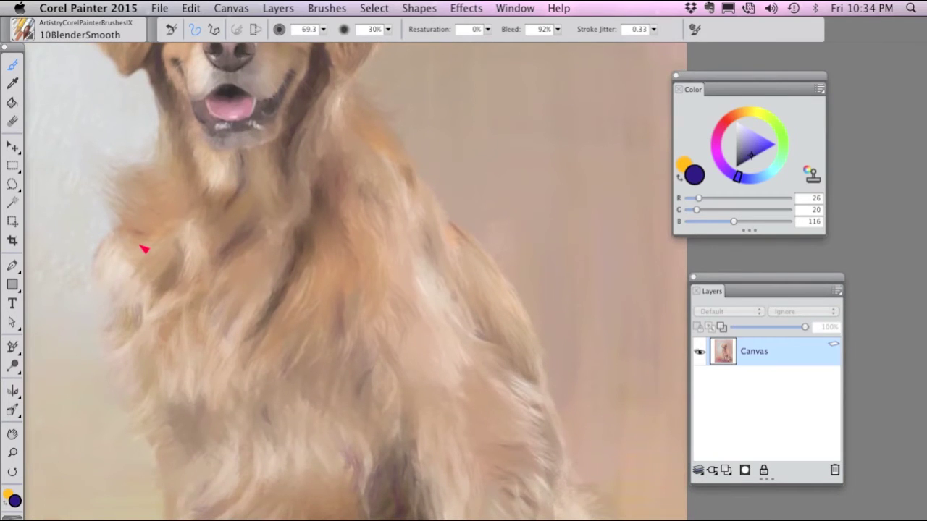
Smooth the fur on the dog's upper chest with the 10BlenderSmooth brush at size 26.7.
{"action": "key", "text": "super+plus"}
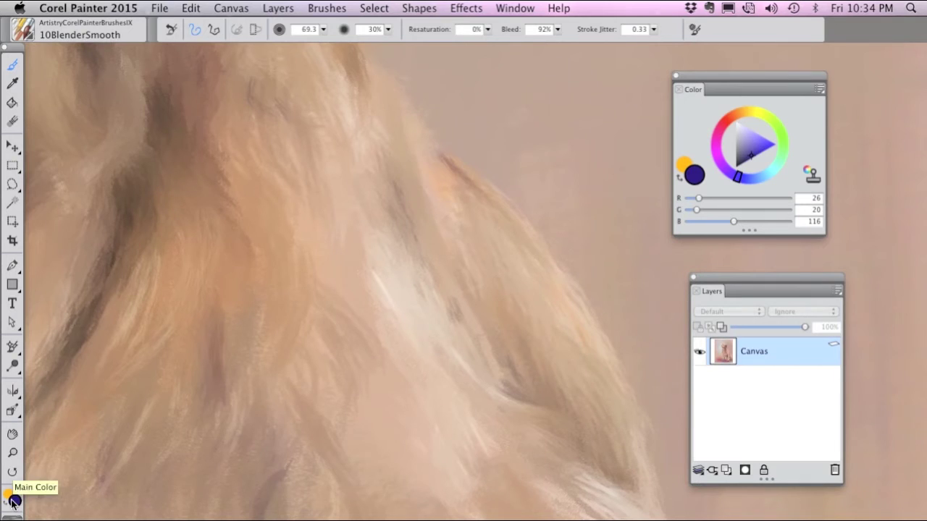
{"action": "left_click", "coordinate": [12, 473]}
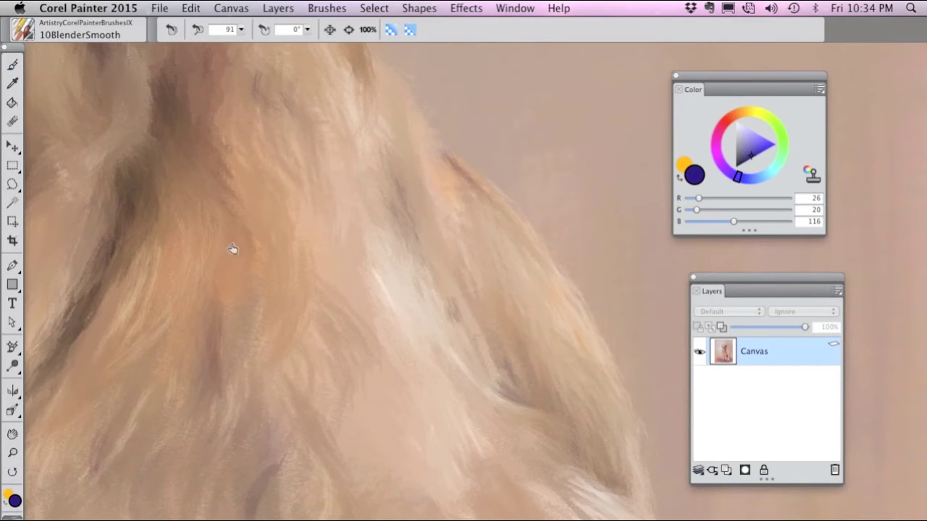
{"action": "left_click", "coordinate": [13, 65]}
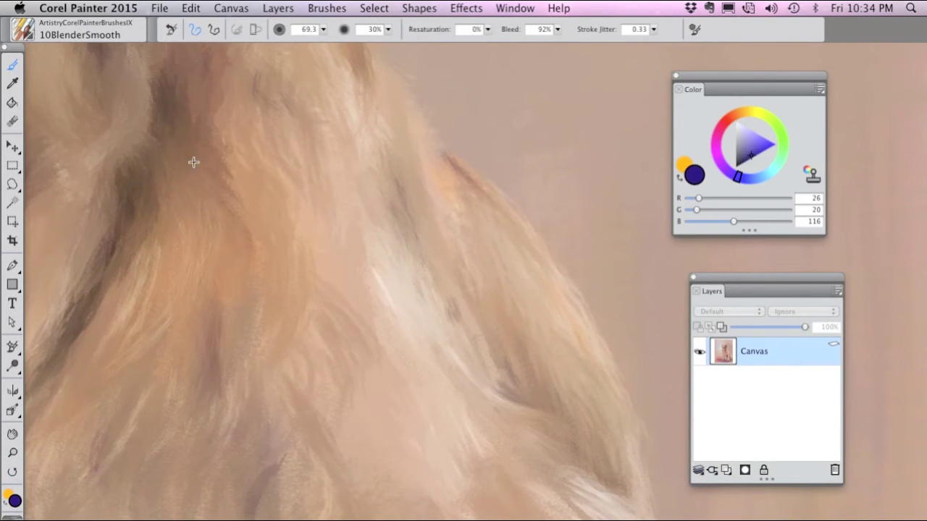
{"action": "mouse_move", "coordinate": [204, 160]}
{"action": "left_mouse_down"}
{"action": "mouse_move", "coordinate": [233, 172]}
{"action": "mouse_move", "coordinate": [251, 219]}
{"action": "mouse_move", "coordinate": [196, 153]}
{"action": "mouse_move", "coordinate": [221, 178]}
{"action": "mouse_move", "coordinate": [255, 185]}
{"action": "mouse_move", "coordinate": [199, 140]}
{"action": "mouse_move", "coordinate": [268, 222]}
{"action": "mouse_move", "coordinate": [236, 141]}
{"action": "mouse_move", "coordinate": [227, 138]}
{"action": "mouse_move", "coordinate": [271, 224]}
{"action": "mouse_move", "coordinate": [228, 183]}
{"action": "mouse_move", "coordinate": [200, 121]}
{"action": "mouse_move", "coordinate": [248, 199]}
{"action": "mouse_move", "coordinate": [241, 147]}
{"action": "mouse_move", "coordinate": [267, 187]}
{"action": "mouse_move", "coordinate": [288, 203]}
{"action": "left_mouse_up"}
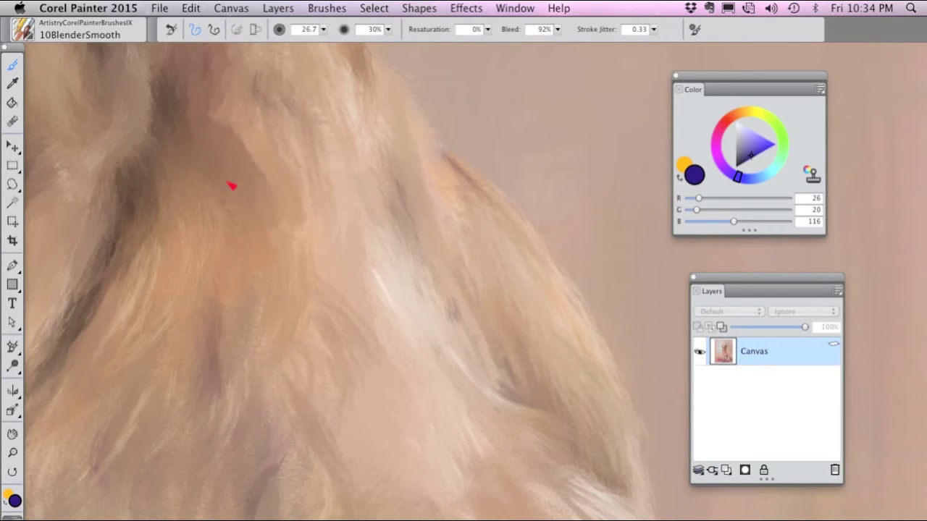
Select the 03ColorFurry brush, choose light peach (RGB 255, 207, 184), and paint furry strokes on the dog's upper chest.
{"action": "left_click", "coordinate": [23, 31]}
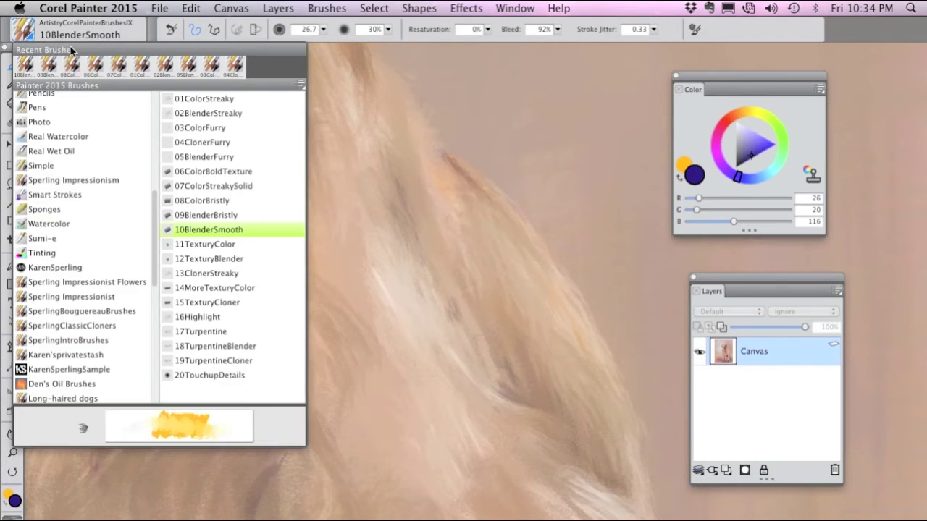
{"action": "left_click", "coordinate": [211, 129]}
{"action": "left_click_drag", "start_coordinate": [282, 161], "coordinate": [236, 127]}
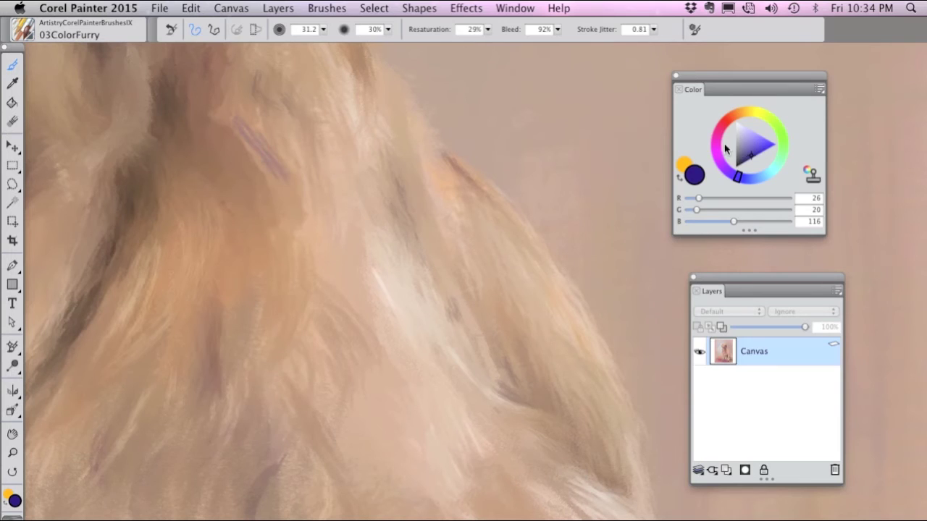
{"action": "left_click_drag", "start_coordinate": [745, 108], "coordinate": [738, 121]}
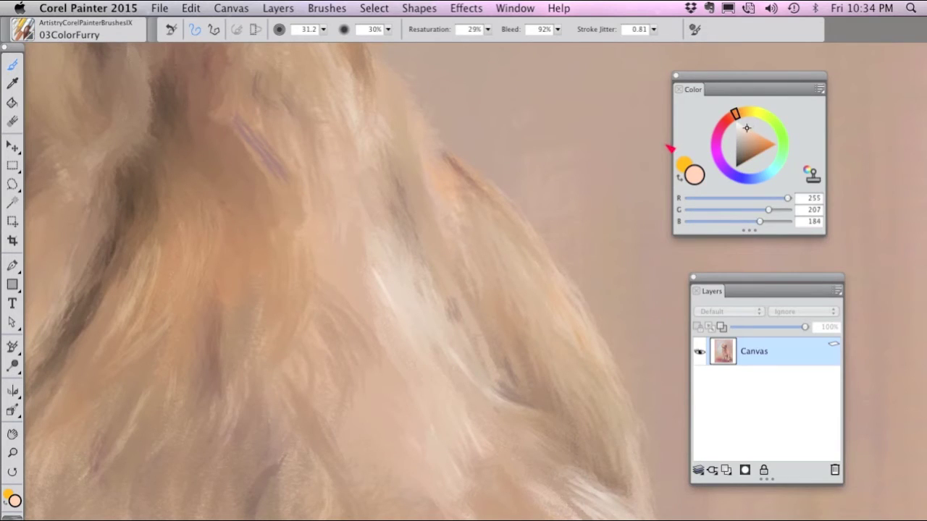
{"action": "mouse_move", "coordinate": [244, 147]}
{"action": "left_mouse_down"}
{"action": "mouse_move", "coordinate": [281, 182]}
{"action": "mouse_move", "coordinate": [230, 122]}
{"action": "mouse_move", "coordinate": [282, 223]}
{"action": "mouse_move", "coordinate": [239, 148]}
{"action": "mouse_move", "coordinate": [279, 243]}
{"action": "mouse_move", "coordinate": [291, 216]}
{"action": "mouse_move", "coordinate": [275, 222]}
{"action": "mouse_move", "coordinate": [243, 157]}
{"action": "mouse_move", "coordinate": [257, 293]}
{"action": "mouse_move", "coordinate": [268, 208]}
{"action": "mouse_move", "coordinate": [224, 118]}
{"action": "mouse_move", "coordinate": [195, 114]}
{"action": "mouse_move", "coordinate": [233, 185]}
{"action": "mouse_move", "coordinate": [229, 200]}
{"action": "mouse_move", "coordinate": [265, 146]}
{"action": "mouse_move", "coordinate": [291, 145]}
{"action": "mouse_move", "coordinate": [254, 96]}
{"action": "mouse_move", "coordinate": [255, 81]}
{"action": "mouse_move", "coordinate": [309, 108]}
{"action": "mouse_move", "coordinate": [315, 141]}
{"action": "mouse_move", "coordinate": [292, 170]}
{"action": "mouse_move", "coordinate": [239, 210]}
{"action": "left_mouse_up"}
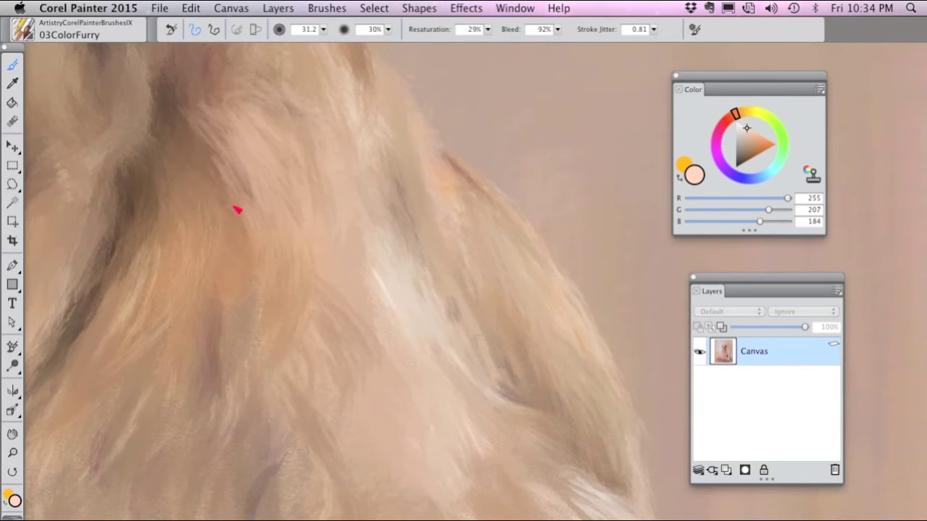
Select the 10BlenderSmooth brush and blend the peach fur strokes into the darker chest fur.
{"action": "left_click", "coordinate": [25, 29]}
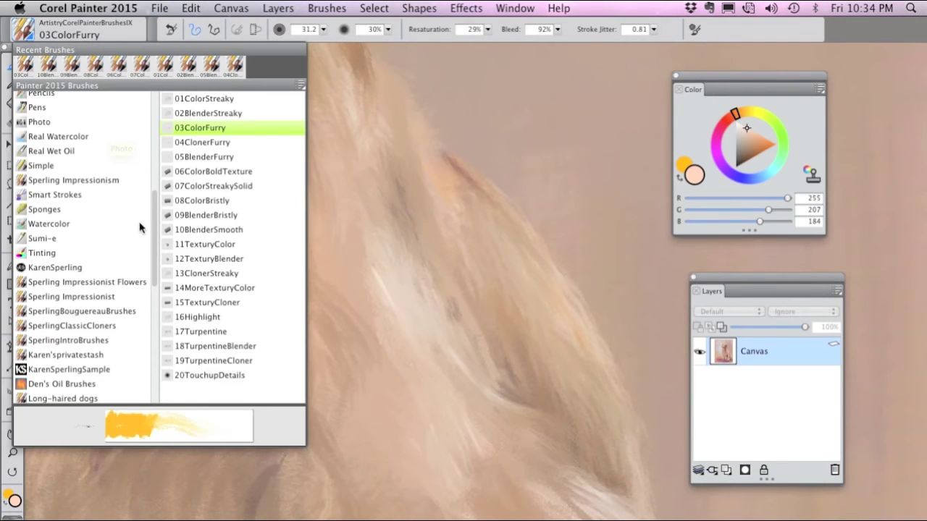
{"action": "left_click", "coordinate": [239, 232]}
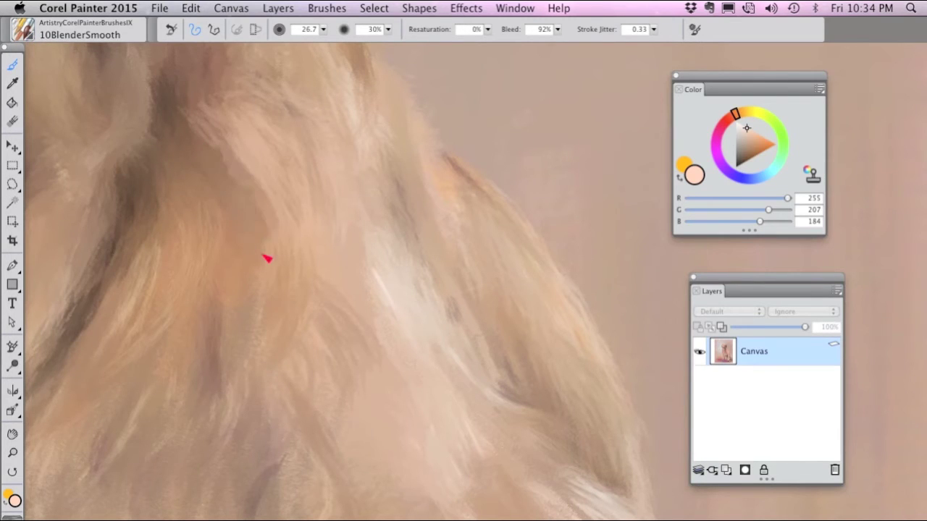
{"action": "mouse_move", "coordinate": [266, 258]}
{"action": "left_mouse_down"}
{"action": "mouse_move", "coordinate": [233, 147]}
{"action": "mouse_move", "coordinate": [261, 181]}
{"action": "mouse_move", "coordinate": [228, 146]}
{"action": "mouse_move", "coordinate": [252, 206]}
{"action": "mouse_move", "coordinate": [271, 219]}
{"action": "mouse_move", "coordinate": [280, 197]}
{"action": "mouse_move", "coordinate": [275, 137]}
{"action": "mouse_move", "coordinate": [216, 148]}
{"action": "mouse_move", "coordinate": [266, 251]}
{"action": "mouse_move", "coordinate": [252, 174]}
{"action": "mouse_move", "coordinate": [276, 227]}
{"action": "mouse_move", "coordinate": [205, 109]}
{"action": "mouse_move", "coordinate": [219, 179]}
{"action": "left_mouse_up"}
Select the 11TexturyColor brush and paint peach texture on the dog's shoulder and the background just beside it.
{"action": "left_click", "coordinate": [24, 30]}
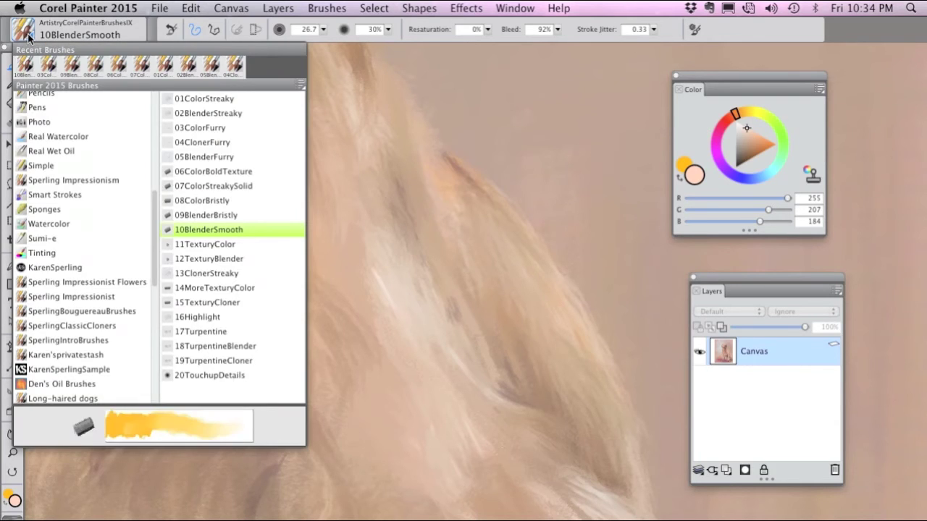
{"action": "left_click", "coordinate": [223, 246]}
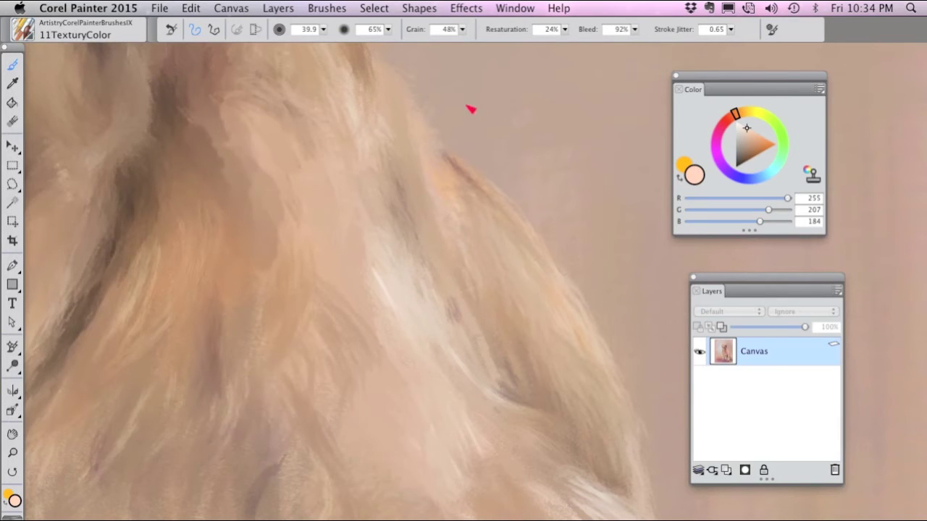
{"action": "mouse_move", "coordinate": [471, 108]}
{"action": "left_mouse_down"}
{"action": "mouse_move", "coordinate": [523, 128]}
{"action": "mouse_move", "coordinate": [442, 176]}
{"action": "mouse_move", "coordinate": [501, 235]}
{"action": "left_mouse_up"}
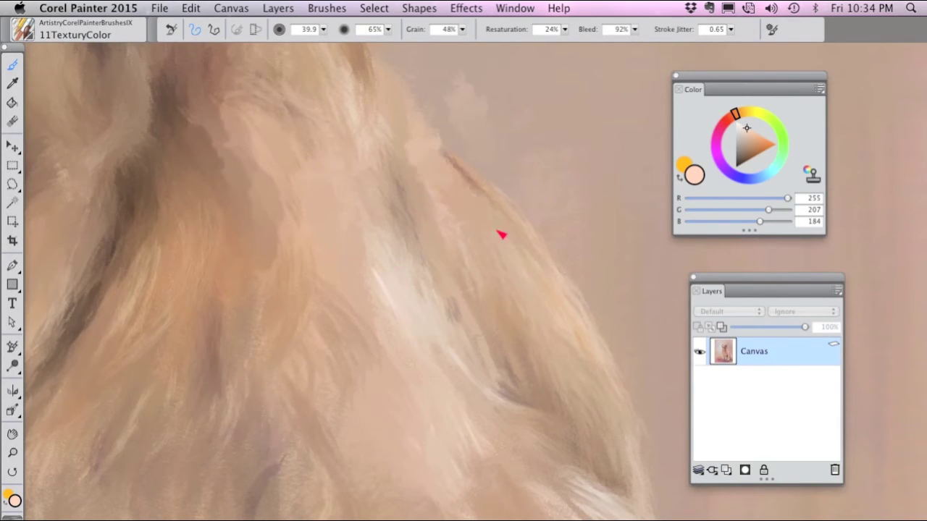
Dab patches of peach texture across the open background beside the dog's shoulder with the 11TexturyColor brush.
{"action": "mouse_move", "coordinate": [379, 193]}
{"action": "left_mouse_down"}
{"action": "mouse_move", "coordinate": [166, 261]}
{"action": "mouse_move", "coordinate": [69, 324]}
{"action": "left_mouse_up"}
{"action": "left_click_drag", "start_coordinate": [304, 210], "coordinate": [346, 204]}
{"action": "mouse_move", "coordinate": [285, 225]}
{"action": "left_mouse_down"}
{"action": "mouse_move", "coordinate": [336, 205]}
{"action": "mouse_move", "coordinate": [295, 216]}
{"action": "mouse_move", "coordinate": [307, 192]}
{"action": "mouse_move", "coordinate": [339, 168]}
{"action": "mouse_move", "coordinate": [360, 194]}
{"action": "mouse_move", "coordinate": [308, 233]}
{"action": "mouse_move", "coordinate": [339, 194]}
{"action": "mouse_move", "coordinate": [416, 219]}
{"action": "mouse_move", "coordinate": [393, 237]}
{"action": "mouse_move", "coordinate": [360, 215]}
{"action": "mouse_move", "coordinate": [399, 193]}
{"action": "mouse_move", "coordinate": [405, 154]}
{"action": "mouse_move", "coordinate": [393, 146]}
{"action": "mouse_move", "coordinate": [399, 153]}
{"action": "mouse_move", "coordinate": [373, 183]}
{"action": "mouse_move", "coordinate": [312, 206]}
{"action": "mouse_move", "coordinate": [320, 168]}
{"action": "mouse_move", "coordinate": [275, 165]}
{"action": "mouse_move", "coordinate": [324, 149]}
{"action": "mouse_move", "coordinate": [328, 188]}
{"action": "mouse_move", "coordinate": [343, 193]}
{"action": "mouse_move", "coordinate": [393, 174]}
{"action": "mouse_move", "coordinate": [424, 200]}
{"action": "mouse_move", "coordinate": [410, 224]}
{"action": "mouse_move", "coordinate": [399, 159]}
{"action": "mouse_move", "coordinate": [374, 123]}
{"action": "mouse_move", "coordinate": [342, 156]}
{"action": "mouse_move", "coordinate": [334, 181]}
{"action": "mouse_move", "coordinate": [301, 211]}
{"action": "mouse_move", "coordinate": [284, 208]}
{"action": "mouse_move", "coordinate": [297, 152]}
{"action": "mouse_move", "coordinate": [269, 143]}
{"action": "mouse_move", "coordinate": [269, 110]}
{"action": "mouse_move", "coordinate": [255, 99]}
{"action": "mouse_move", "coordinate": [386, 155]}
{"action": "mouse_move", "coordinate": [354, 130]}
{"action": "mouse_move", "coordinate": [260, 140]}
{"action": "mouse_move", "coordinate": [245, 113]}
{"action": "mouse_move", "coordinate": [220, 105]}
{"action": "mouse_move", "coordinate": [306, 141]}
{"action": "mouse_move", "coordinate": [315, 174]}
{"action": "mouse_move", "coordinate": [367, 211]}
{"action": "left_mouse_up"}
{"action": "left_click_drag", "start_coordinate": [435, 205], "coordinate": [352, 72]}
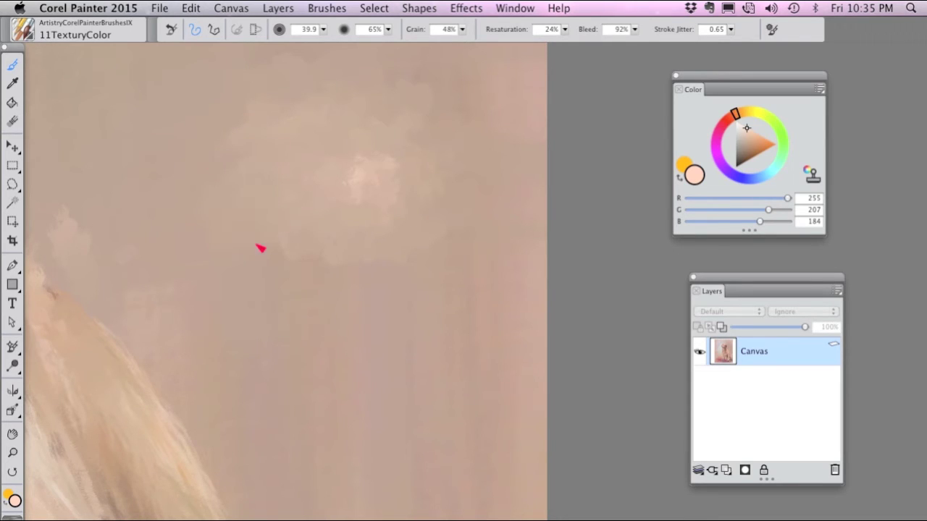
{"action": "mouse_move", "coordinate": [247, 229]}
{"action": "left_mouse_down"}
{"action": "mouse_move", "coordinate": [222, 161]}
{"action": "mouse_move", "coordinate": [207, 213]}
{"action": "mouse_move", "coordinate": [306, 263]}
{"action": "mouse_move", "coordinate": [280, 289]}
{"action": "left_mouse_up"}
{"action": "left_click_drag", "start_coordinate": [192, 228], "coordinate": [297, 250]}
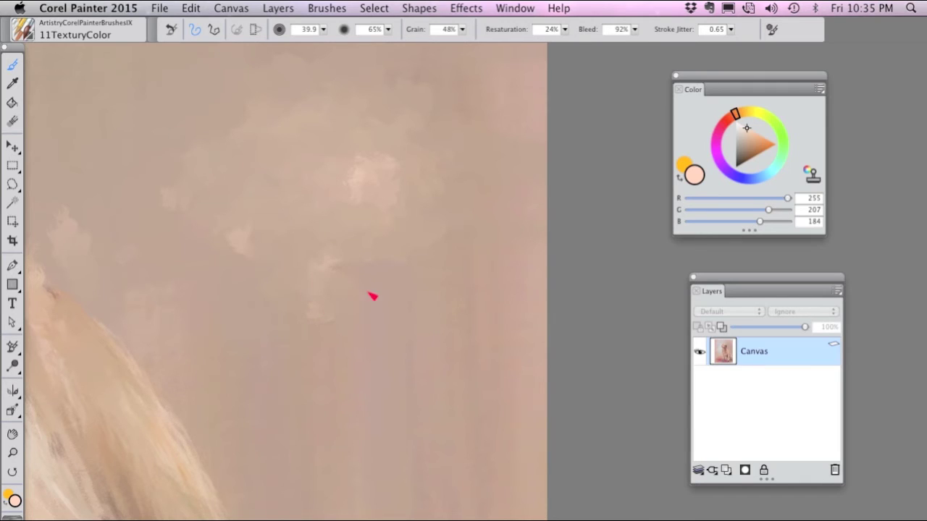
{"action": "mouse_move", "coordinate": [369, 293]}
{"action": "left_mouse_down"}
{"action": "mouse_move", "coordinate": [392, 271]}
{"action": "mouse_move", "coordinate": [382, 245]}
{"action": "left_mouse_up"}
{"action": "mouse_move", "coordinate": [498, 264]}
{"action": "left_mouse_down"}
{"action": "mouse_move", "coordinate": [426, 277]}
{"action": "mouse_move", "coordinate": [460, 329]}
{"action": "left_mouse_up"}
{"action": "mouse_move", "coordinate": [408, 264]}
{"action": "left_mouse_down"}
{"action": "mouse_move", "coordinate": [383, 274]}
{"action": "mouse_move", "coordinate": [396, 247]}
{"action": "mouse_move", "coordinate": [373, 237]}
{"action": "mouse_move", "coordinate": [310, 291]}
{"action": "mouse_move", "coordinate": [427, 278]}
{"action": "left_mouse_up"}
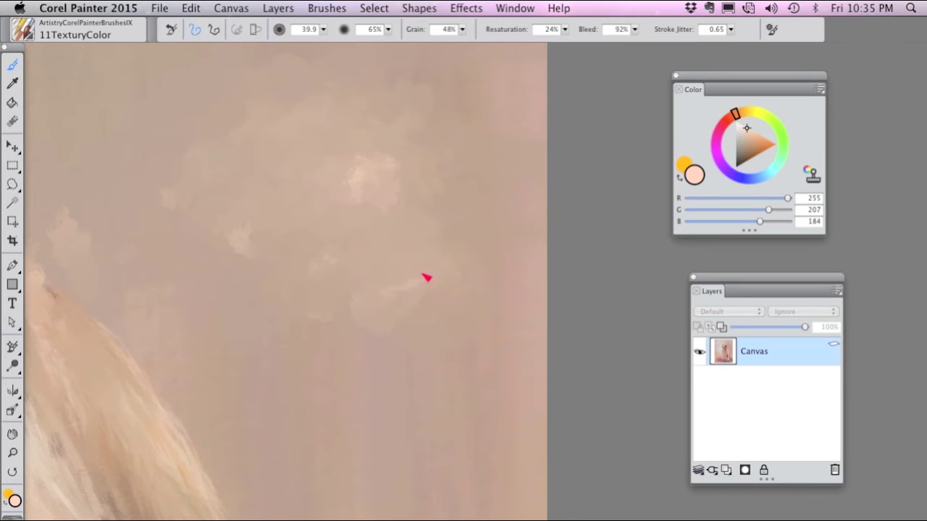
Select the 12TexturyBlender brush and, at size 81.4, blend the peach background patches and the edge of the dog's shoulder.
{"action": "left_click", "coordinate": [34, 21]}
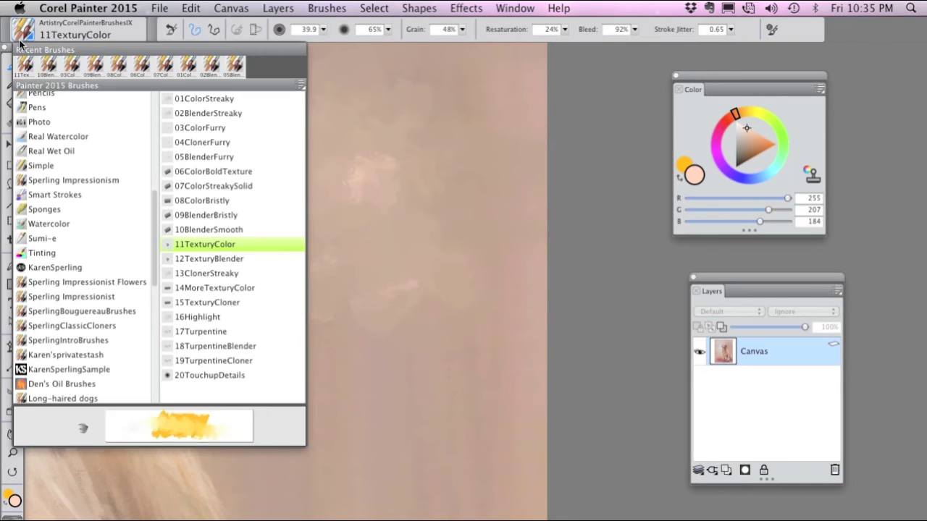
{"action": "left_click", "coordinate": [229, 260]}
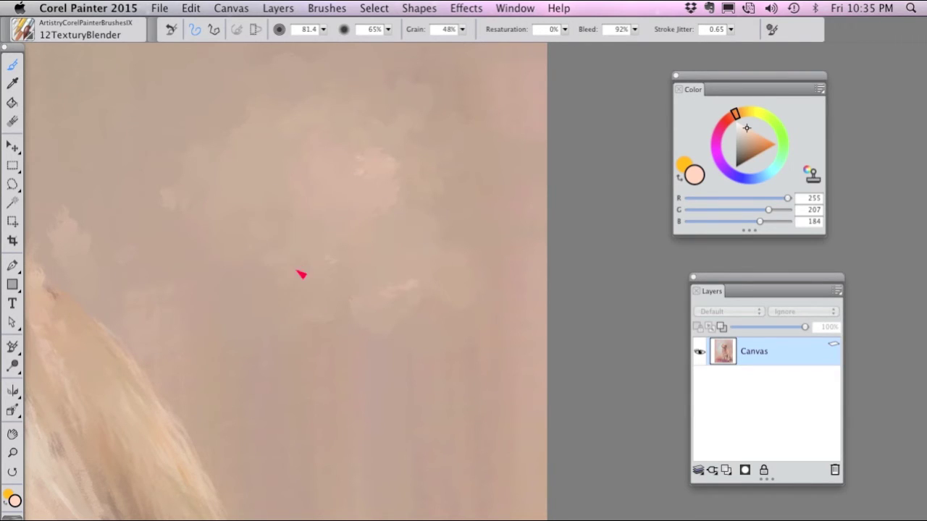
{"action": "left_click_drag", "start_coordinate": [418, 324], "coordinate": [404, 260]}
{"action": "mouse_move", "coordinate": [201, 295]}
{"action": "left_mouse_down"}
{"action": "mouse_move", "coordinate": [278, 188]}
{"action": "mouse_move", "coordinate": [290, 144]}
{"action": "left_mouse_up"}
{"action": "left_click_drag", "start_coordinate": [242, 231], "coordinate": [266, 257]}
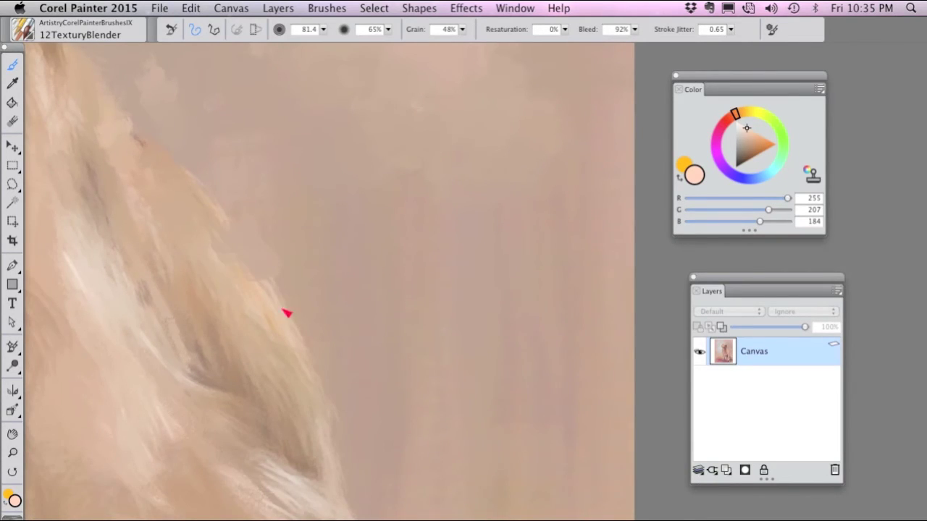
{"action": "mouse_move", "coordinate": [286, 313]}
{"action": "left_mouse_down"}
{"action": "mouse_move", "coordinate": [273, 277]}
{"action": "mouse_move", "coordinate": [241, 292]}
{"action": "mouse_move", "coordinate": [304, 349]}
{"action": "mouse_move", "coordinate": [337, 290]}
{"action": "left_mouse_up"}
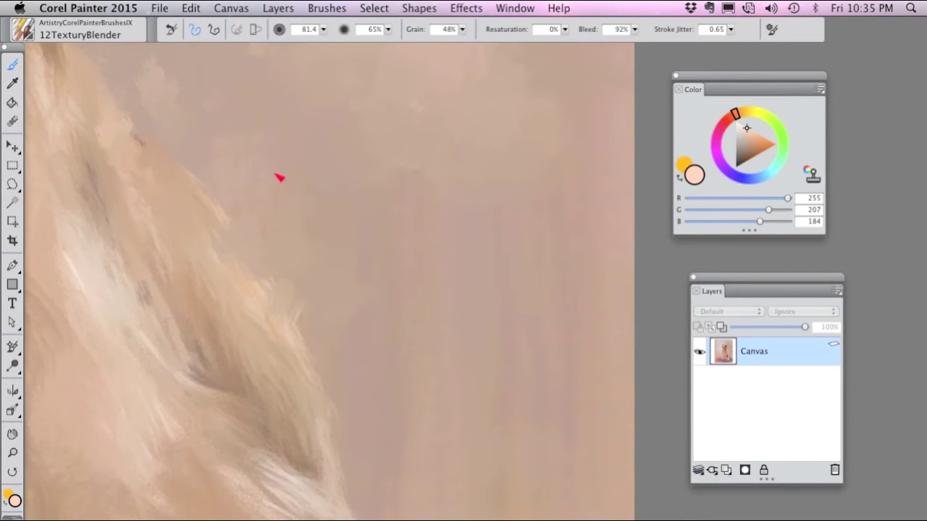
{"action": "left_click_drag", "start_coordinate": [288, 329], "coordinate": [330, 290]}
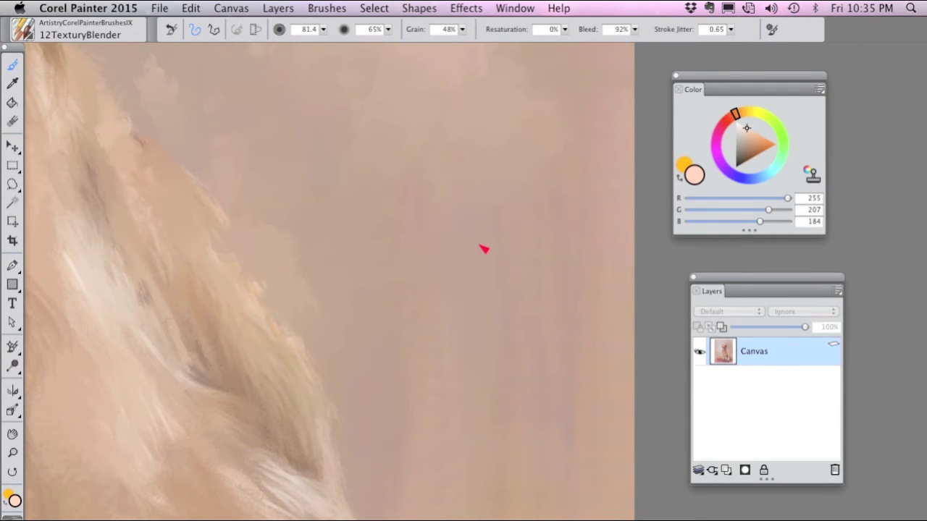
Select the 13ClonerStreaky brush and compare the dog's chest and neck fur with the clone source using tracing paper.
{"action": "left_click", "coordinate": [24, 31]}
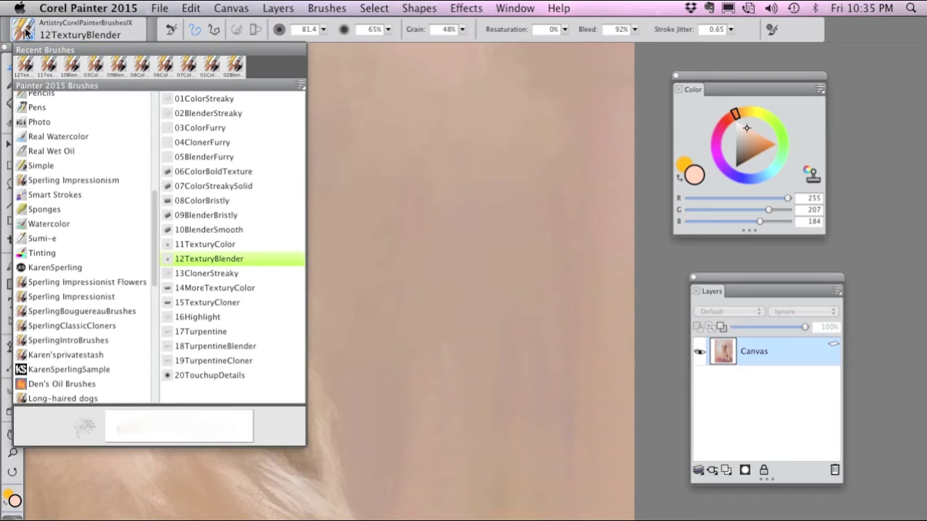
{"action": "left_click", "coordinate": [207, 275]}
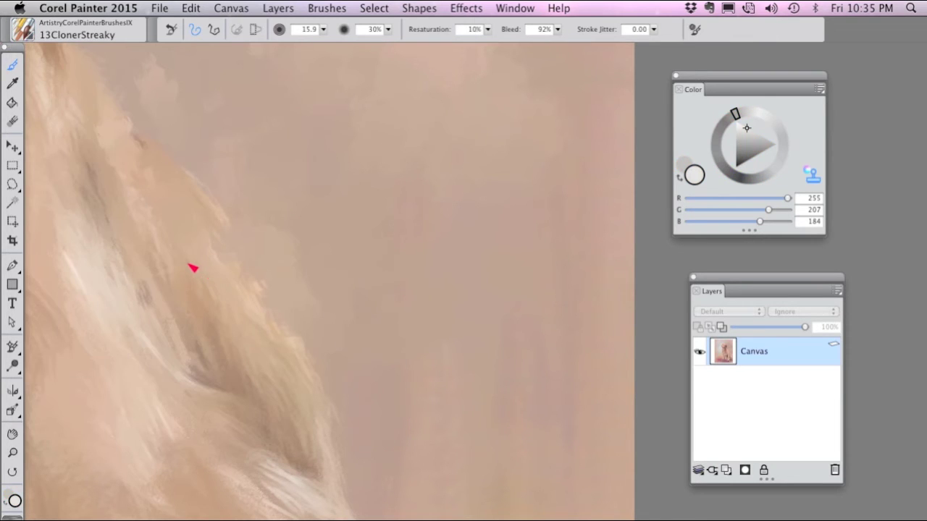
{"action": "key", "text": "space"}
{"action": "mouse_move", "coordinate": [157, 151]}
{"action": "left_mouse_down"}
{"action": "mouse_move", "coordinate": [355, 220]}
{"action": "mouse_move", "coordinate": [428, 153]}
{"action": "mouse_move", "coordinate": [523, 173]}
{"action": "left_mouse_up"}
{"action": "mouse_move", "coordinate": [320, 154]}
{"action": "left_mouse_down"}
{"action": "mouse_move", "coordinate": [350, 217]}
{"action": "mouse_move", "coordinate": [364, 210]}
{"action": "left_mouse_up"}
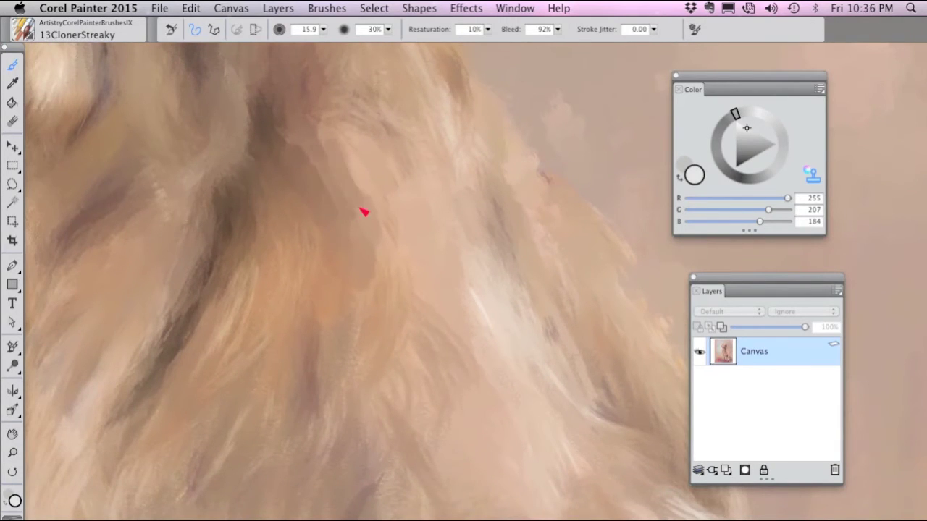
{"action": "left_click_drag", "start_coordinate": [328, 137], "coordinate": [341, 194]}
{"action": "key", "text": "space"}
{"action": "left_click_drag", "start_coordinate": [279, 144], "coordinate": [327, 147]}
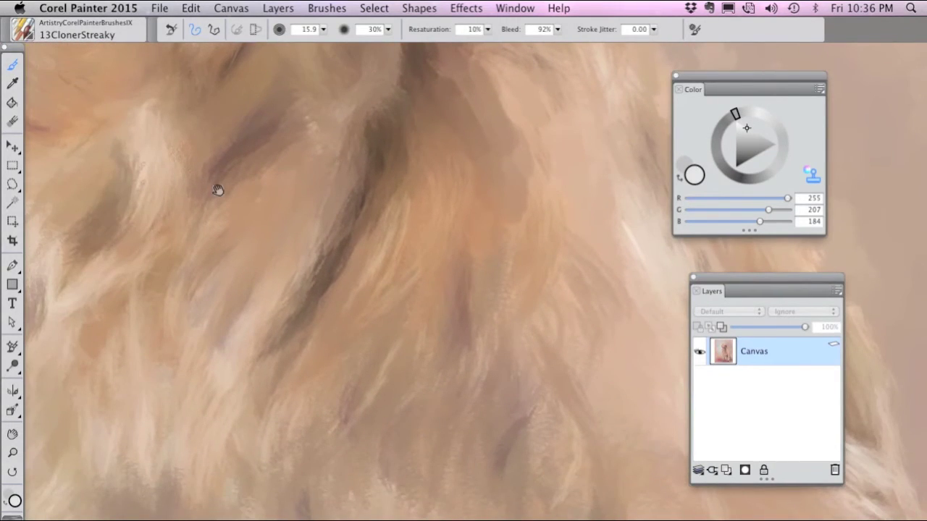
{"action": "left_click_drag", "start_coordinate": [215, 191], "coordinate": [345, 239]}
{"action": "left_click_drag", "start_coordinate": [239, 190], "coordinate": [265, 230]}
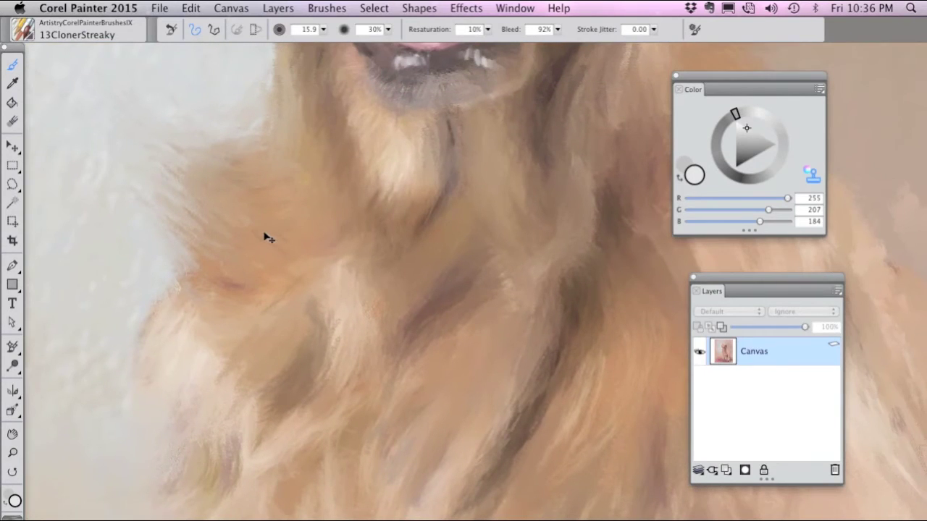
{"action": "key", "text": "super+t"}
{"action": "key", "text": "super+t"}
Clone streaky strokes onto the dog's forehead and between the eyes, checking them against the source with tracing paper.
{"action": "mouse_move", "coordinate": [377, 147]}
{"action": "left_mouse_down"}
{"action": "mouse_move", "coordinate": [331, 224]}
{"action": "mouse_move", "coordinate": [263, 383]}
{"action": "left_mouse_up"}
{"action": "left_click_drag", "start_coordinate": [279, 259], "coordinate": [245, 371]}
{"action": "left_click_drag", "start_coordinate": [247, 291], "coordinate": [238, 317]}
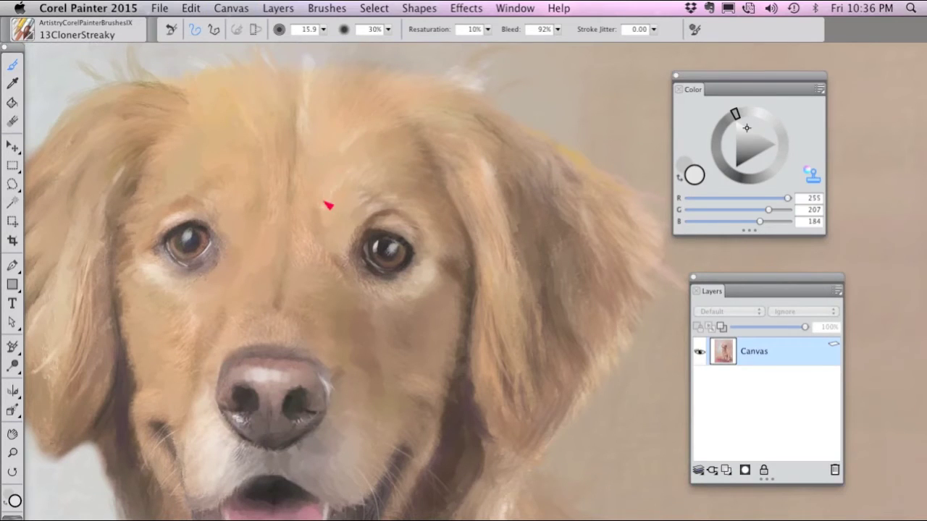
{"action": "key", "text": "super+t"}
{"action": "key", "text": "super+t"}
{"action": "key", "text": "super+t"}
{"action": "key", "text": "super+t"}
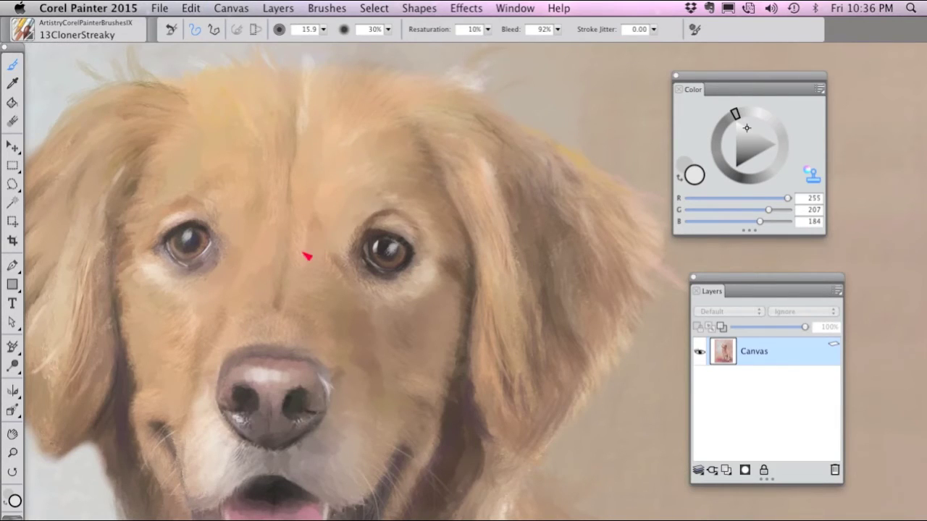
{"action": "left_click_drag", "start_coordinate": [340, 233], "coordinate": [345, 279]}
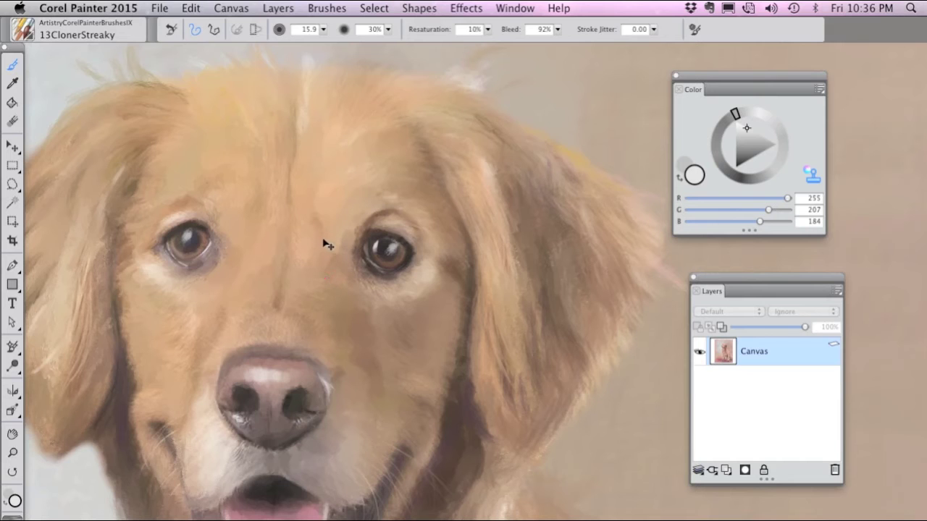
Clone streaky strokes beside the inner corner of the dog's eye and on the nose, checking the source with tracing paper.
{"action": "key", "text": "super+t"}
{"action": "key", "text": "super+t"}
{"action": "mouse_move", "coordinate": [360, 264]}
{"action": "left_mouse_down"}
{"action": "mouse_move", "coordinate": [353, 263]}
{"action": "mouse_move", "coordinate": [382, 287]}
{"action": "mouse_move", "coordinate": [361, 261]}
{"action": "mouse_move", "coordinate": [372, 289]}
{"action": "left_mouse_up"}
{"action": "key", "text": "super+t"}
{"action": "key", "text": "super+t"}
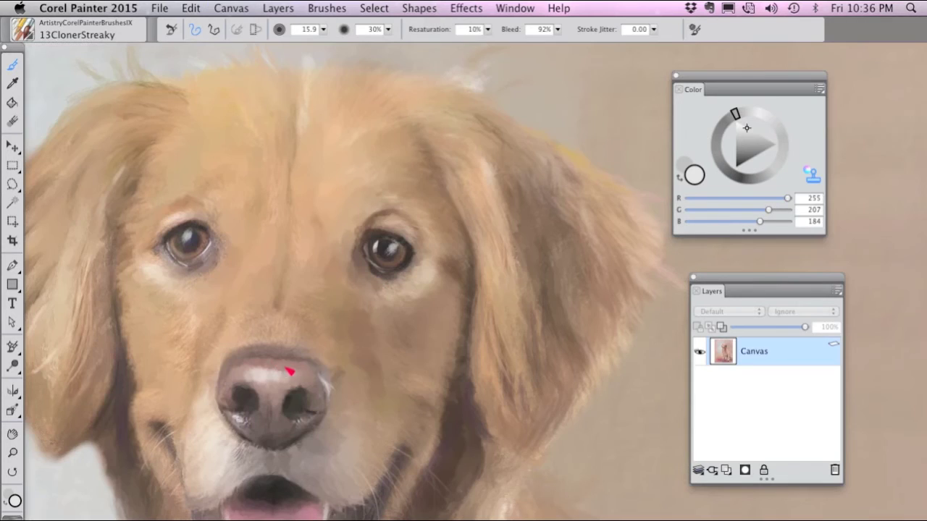
{"action": "mouse_move", "coordinate": [283, 377]}
{"action": "left_mouse_down"}
{"action": "mouse_move", "coordinate": [282, 366]}
{"action": "mouse_move", "coordinate": [243, 370]}
{"action": "mouse_move", "coordinate": [269, 388]}
{"action": "mouse_move", "coordinate": [242, 421]}
{"action": "mouse_move", "coordinate": [274, 430]}
{"action": "left_mouse_up"}
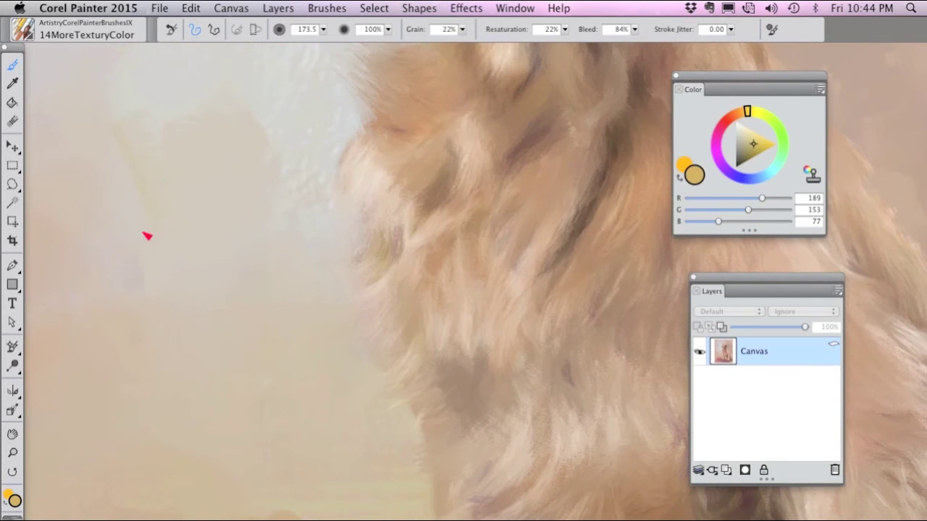
Paint ochre (RGB 189, 153, 77) texture over the pale background beside the dog's chest with the 14MoreTexturyColor brush at size 173.5.
{"action": "left_click_drag", "start_coordinate": [147, 236], "coordinate": [152, 127]}
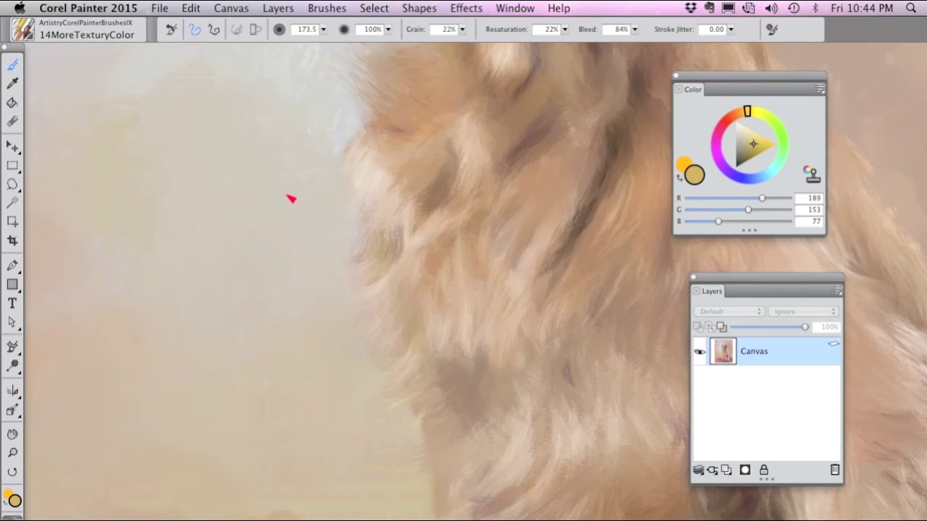
{"action": "left_click_drag", "start_coordinate": [232, 201], "coordinate": [393, 238]}
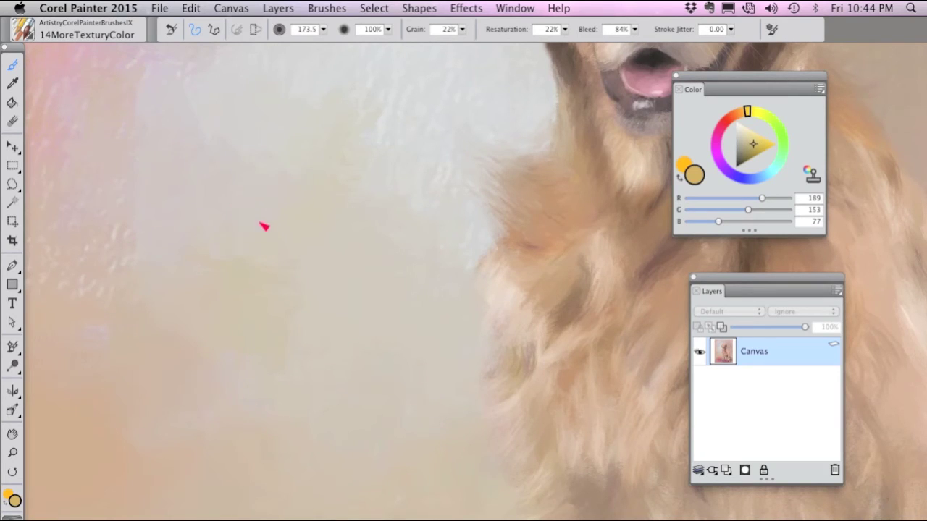
{"action": "left_click_drag", "start_coordinate": [264, 227], "coordinate": [347, 220]}
{"action": "mouse_move", "coordinate": [367, 174]}
{"action": "left_mouse_down"}
{"action": "mouse_move", "coordinate": [417, 191]}
{"action": "mouse_move", "coordinate": [356, 170]}
{"action": "mouse_move", "coordinate": [314, 172]}
{"action": "left_mouse_up"}
Choose medium blue (RGB 45, 87, 155) and paint texture over the ochre patches in the background beside the dog.
{"action": "left_click", "coordinate": [753, 178]}
{"action": "left_click", "coordinate": [753, 150]}
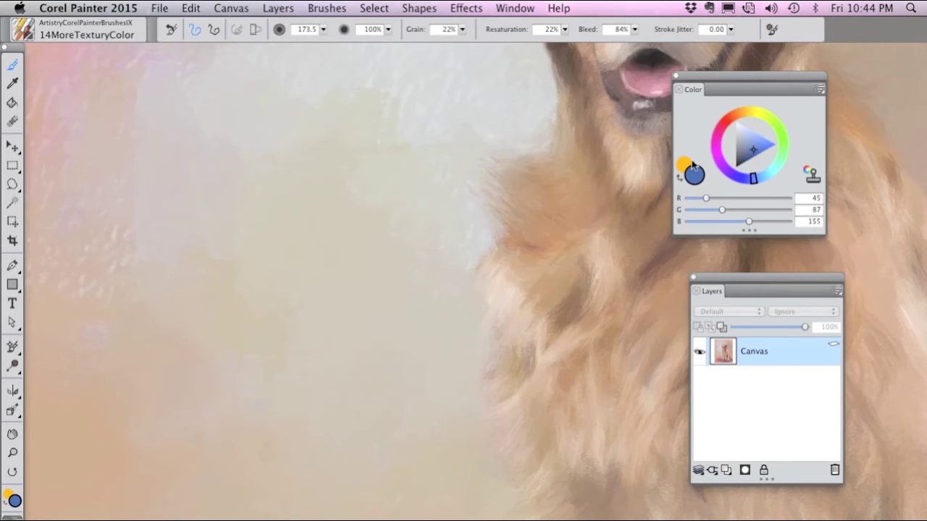
{"action": "mouse_move", "coordinate": [319, 188]}
{"action": "left_mouse_down"}
{"action": "mouse_move", "coordinate": [290, 197]}
{"action": "mouse_move", "coordinate": [294, 155]}
{"action": "mouse_move", "coordinate": [366, 223]}
{"action": "mouse_move", "coordinate": [155, 175]}
{"action": "left_mouse_up"}
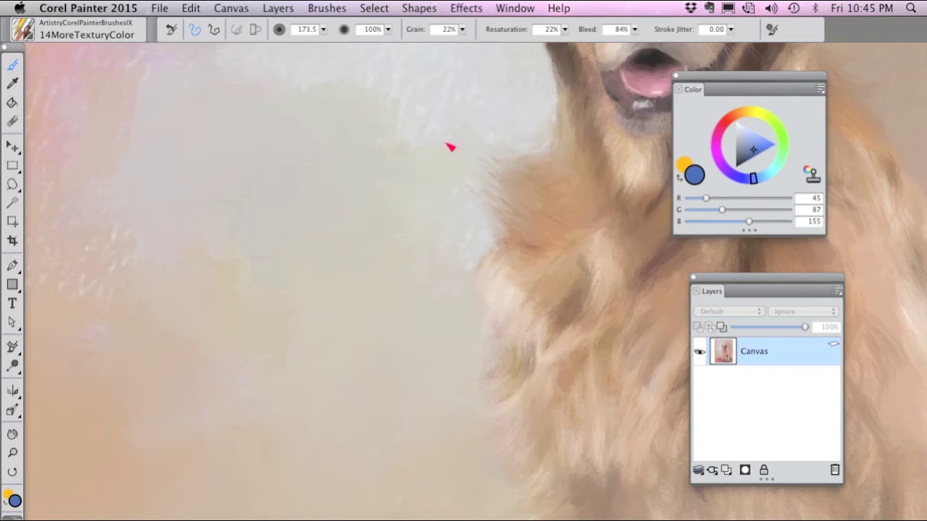
Extend the medium blue (RGB 45, 87, 155) texture over the background beside the dog's chest with the 14MoreTexturyColor brush.
{"action": "mouse_move", "coordinate": [163, 305]}
{"action": "left_mouse_down"}
{"action": "mouse_move", "coordinate": [176, 321]}
{"action": "mouse_move", "coordinate": [266, 278]}
{"action": "left_mouse_up"}
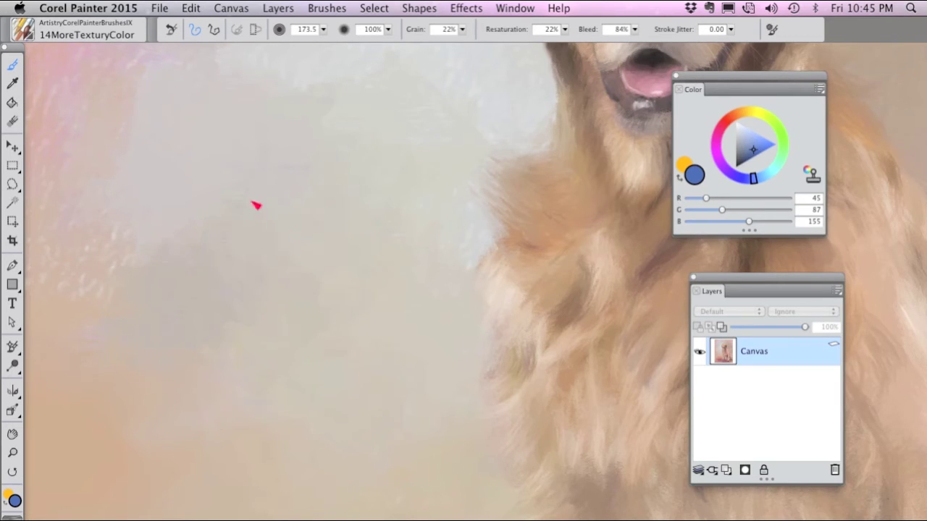
Clone textured strokes over the background and along the inner edge of the dog's ear with the 15TexturyCloner brush at size 13.4.
{"action": "left_click", "coordinate": [23, 32]}
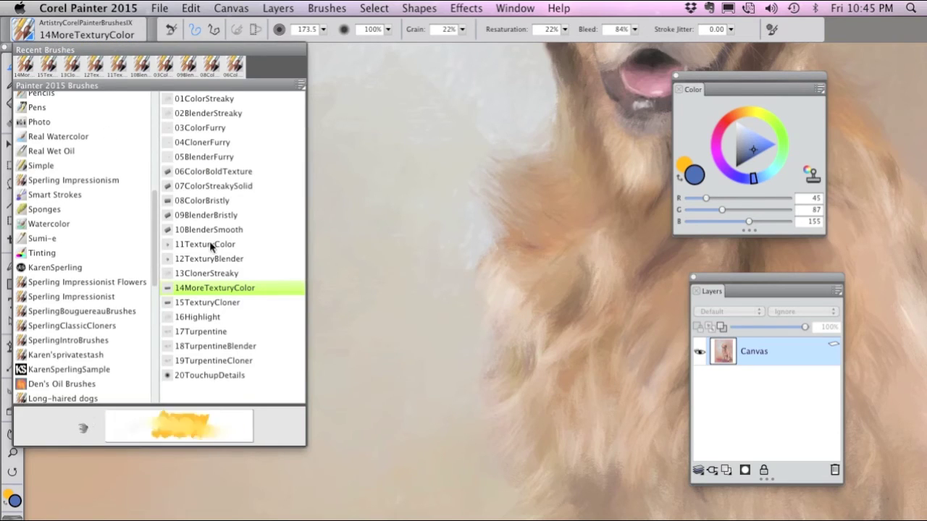
{"action": "left_click", "coordinate": [228, 304]}
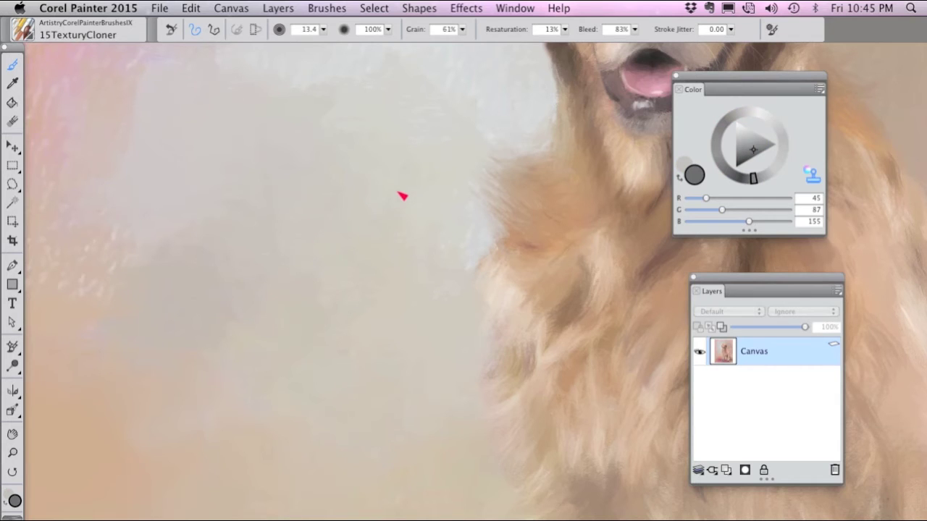
{"action": "left_click_drag", "start_coordinate": [475, 173], "coordinate": [156, 196]}
{"action": "left_click_drag", "start_coordinate": [316, 179], "coordinate": [238, 363]}
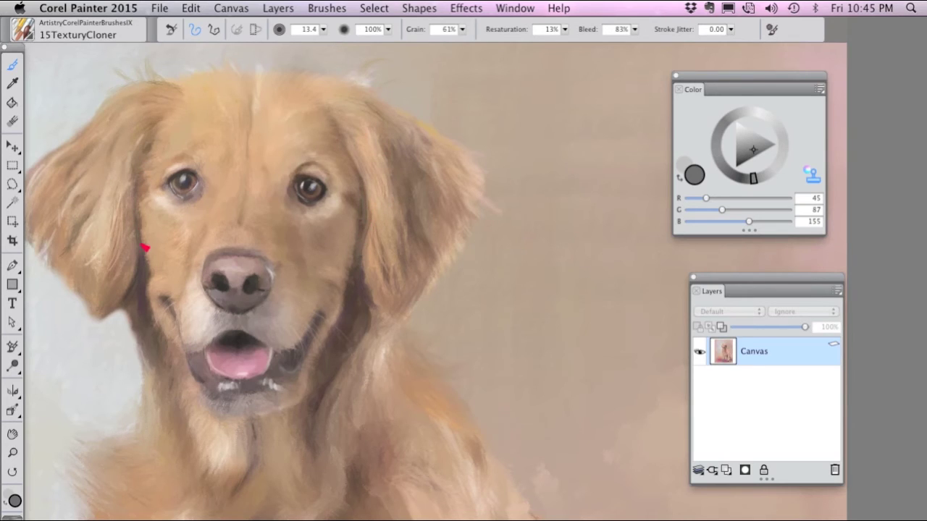
{"action": "left_click_drag", "start_coordinate": [141, 222], "coordinate": [149, 274]}
{"action": "key", "text": "super+t"}
{"action": "key", "text": "super+t"}
{"action": "key", "text": "super+t"}
{"action": "key", "text": "super+t"}
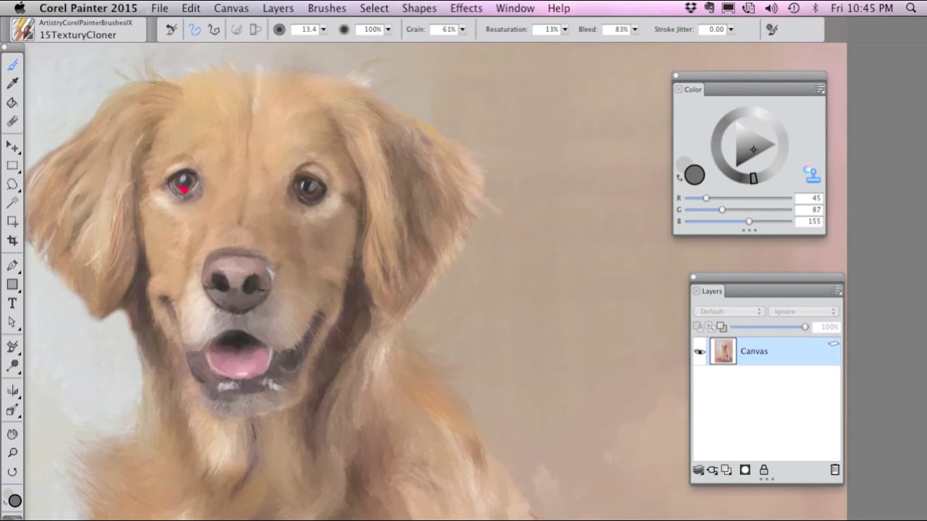
Clone textured strokes around the dog's eye, checking them against the source with tracing paper.
{"action": "key", "text": "super+t"}
{"action": "key", "text": "super+t"}
{"action": "key", "text": "super+t"}
{"action": "key", "text": "super+t"}
{"action": "key", "text": "super+t"}
{"action": "key", "text": "super+t"}
{"action": "key", "text": "super+t"}
{"action": "key", "text": "super+t"}
{"action": "key", "text": "super+t"}
{"action": "key", "text": "super+t"}
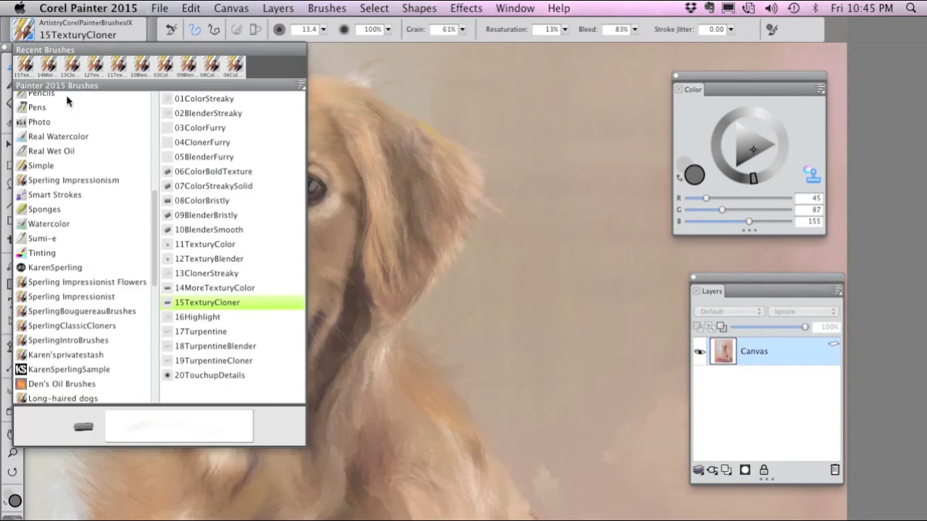
Paint white (RGB 255, 255, 255) highlights down the inner side of the dog's ear with the 16Highlight brush at size 4.8.
{"action": "left_click", "coordinate": [23, 30]}
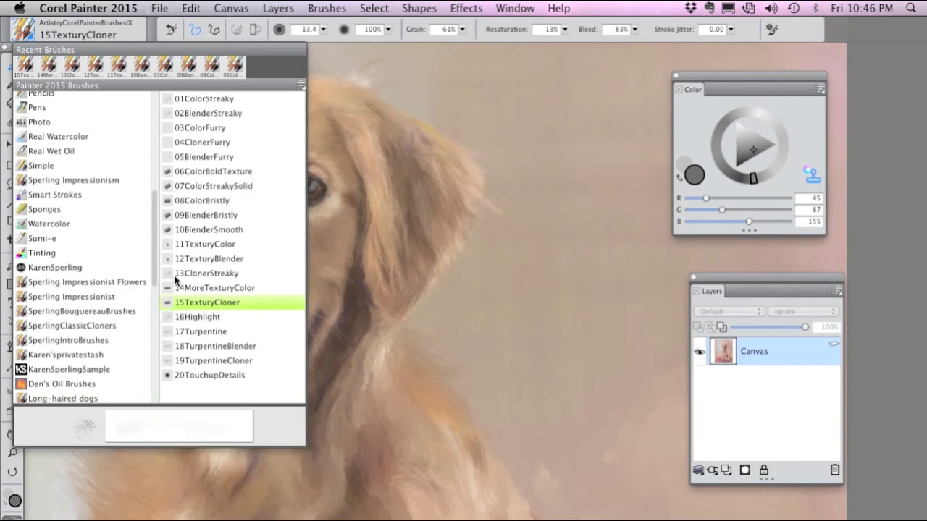
{"action": "left_click", "coordinate": [204, 317]}
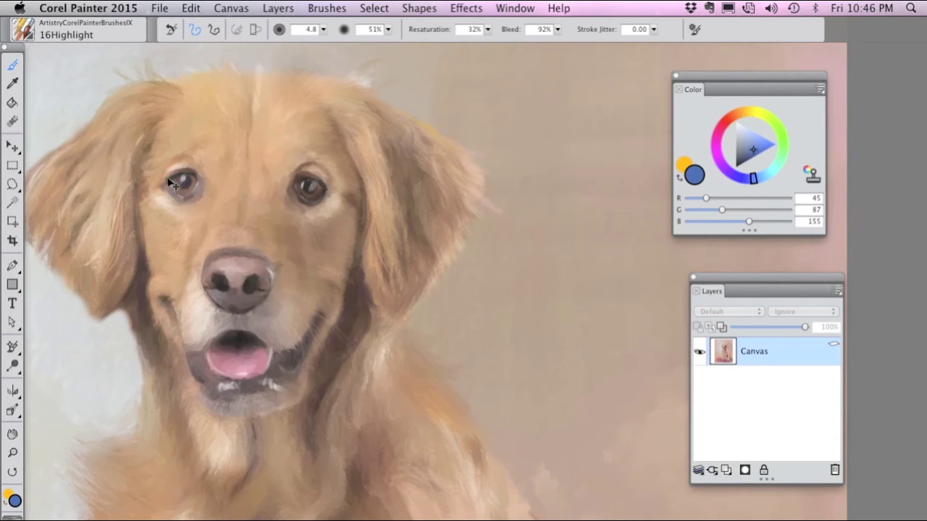
{"action": "key", "text": "super+t"}
{"action": "key", "text": "super+t"}
{"action": "key", "text": "super+t"}
{"action": "mouse_move", "coordinate": [217, 175]}
{"action": "left_mouse_down"}
{"action": "mouse_move", "coordinate": [318, 175]}
{"action": "mouse_move", "coordinate": [303, 143]}
{"action": "left_mouse_up"}
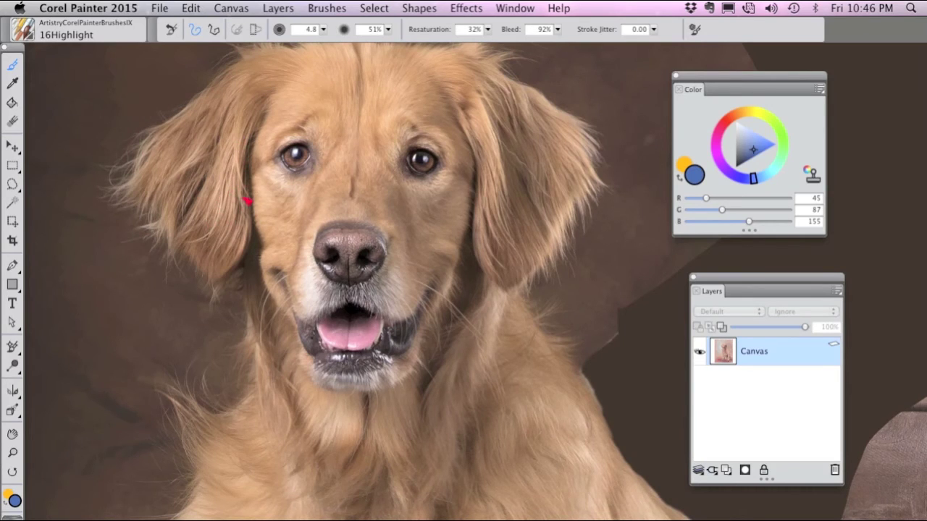
{"action": "key", "text": "super+t"}
{"action": "key", "text": "super+t"}
{"action": "key", "text": "super+t"}
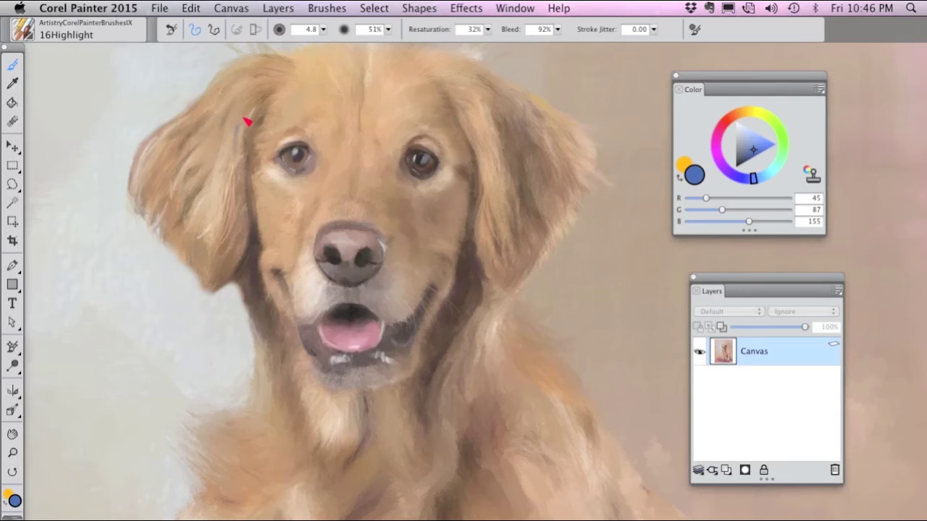
{"action": "left_click_drag", "start_coordinate": [737, 134], "coordinate": [727, 105]}
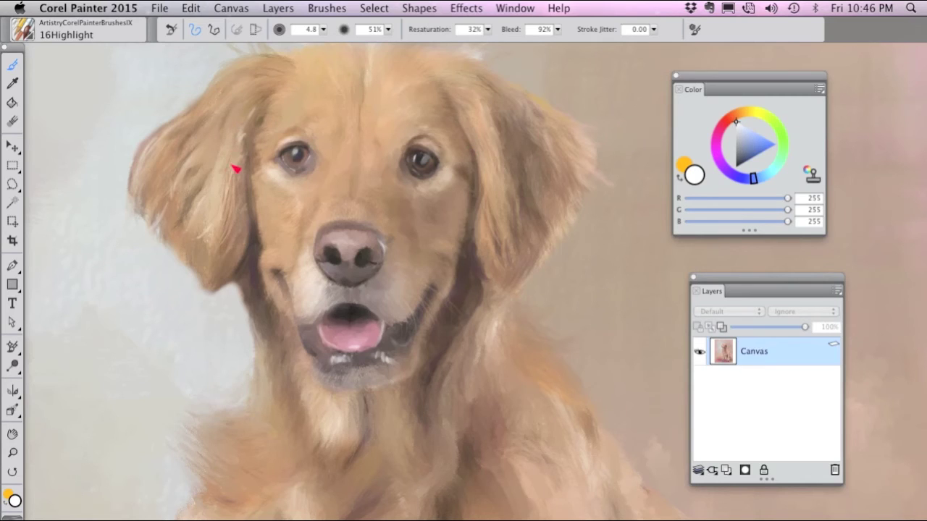
{"action": "left_click_drag", "start_coordinate": [238, 140], "coordinate": [226, 188]}
{"action": "key", "text": "super+t"}
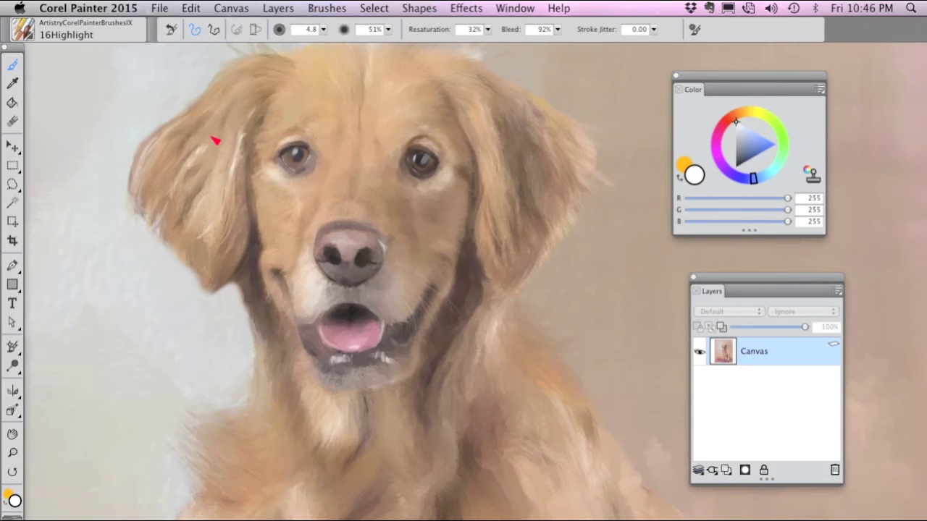
Add more fine white highlights to the fur of the same ear, checking their placement against the source with tracing paper.
{"action": "key", "text": "super+t"}
{"action": "key", "text": "super+t"}
{"action": "key", "text": "super+t"}
{"action": "key", "text": "super+t"}
{"action": "key", "text": "super+t"}
{"action": "key", "text": "super+t"}
{"action": "key", "text": "super+t"}
{"action": "key", "text": "super+t"}
{"action": "key", "text": "super+t"}
{"action": "key", "text": "super+t"}
{"action": "key", "text": "super+t"}
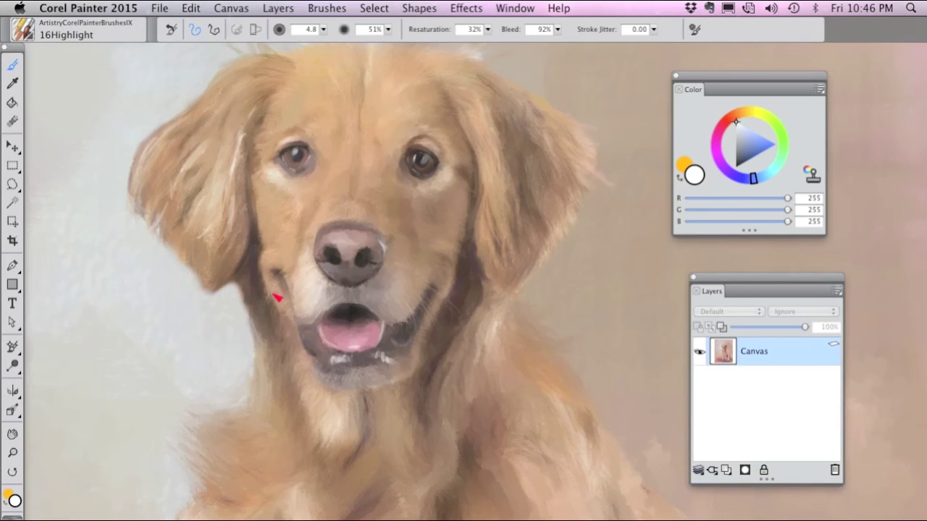
Paint brownish mauve (RGB 136, 102, 96) strokes behind the dog and above its head with the 17Turpentine brush at size 196.7.
{"action": "left_click", "coordinate": [26, 30]}
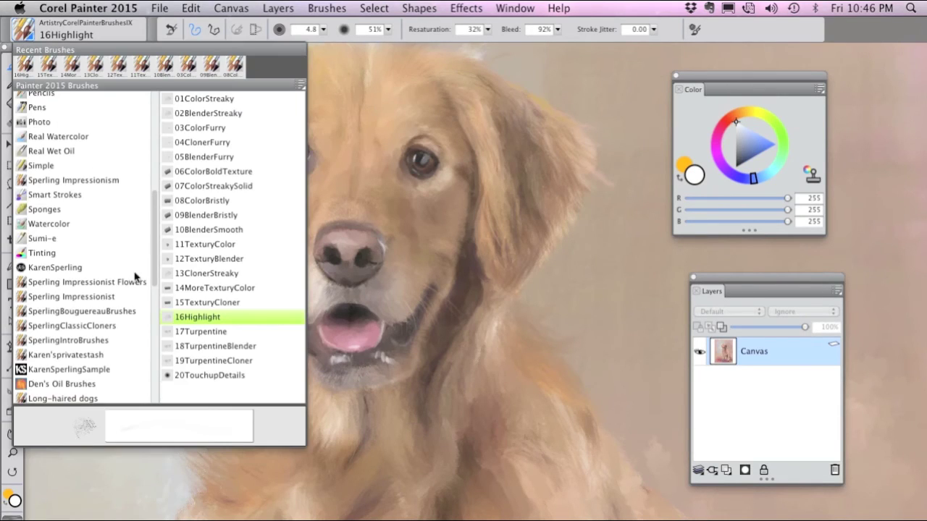
{"action": "left_click", "coordinate": [205, 332]}
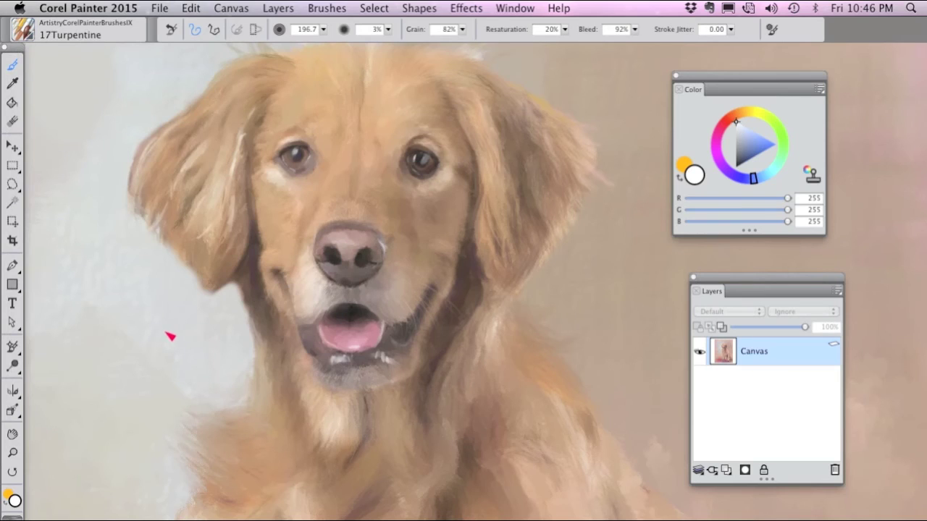
{"action": "key", "text": "super+0"}
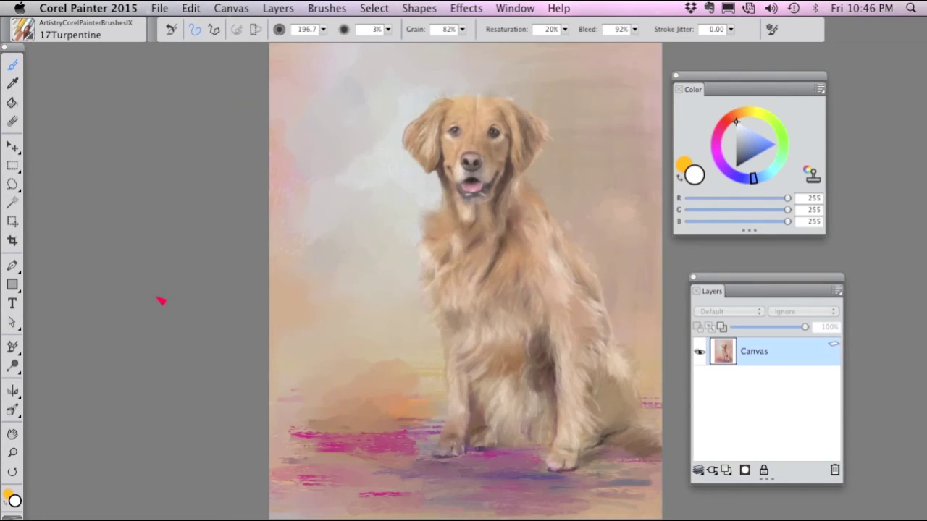
{"action": "left_click_drag", "start_coordinate": [472, 210], "coordinate": [324, 206]}
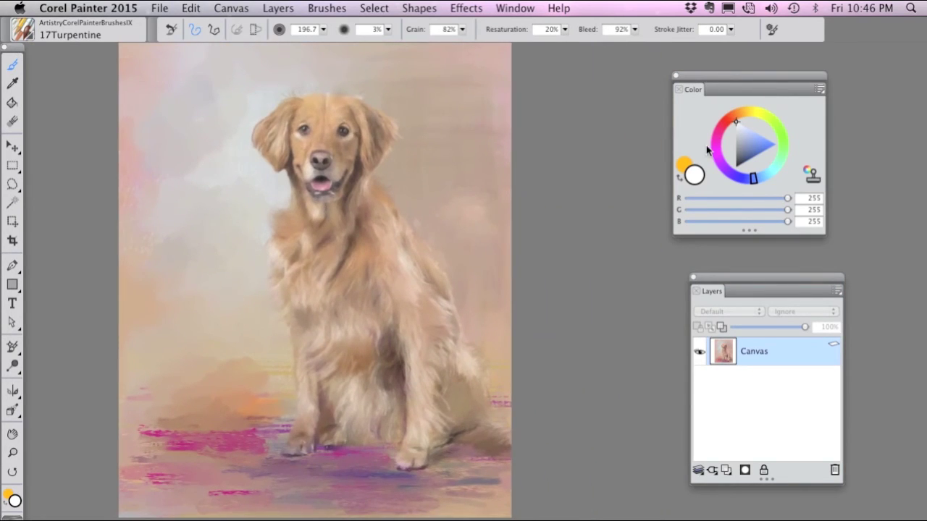
{"action": "left_click", "coordinate": [723, 127]}
{"action": "mouse_move", "coordinate": [723, 126]}
{"action": "left_mouse_down"}
{"action": "mouse_move", "coordinate": [730, 116]}
{"action": "mouse_move", "coordinate": [742, 147]}
{"action": "left_mouse_up"}
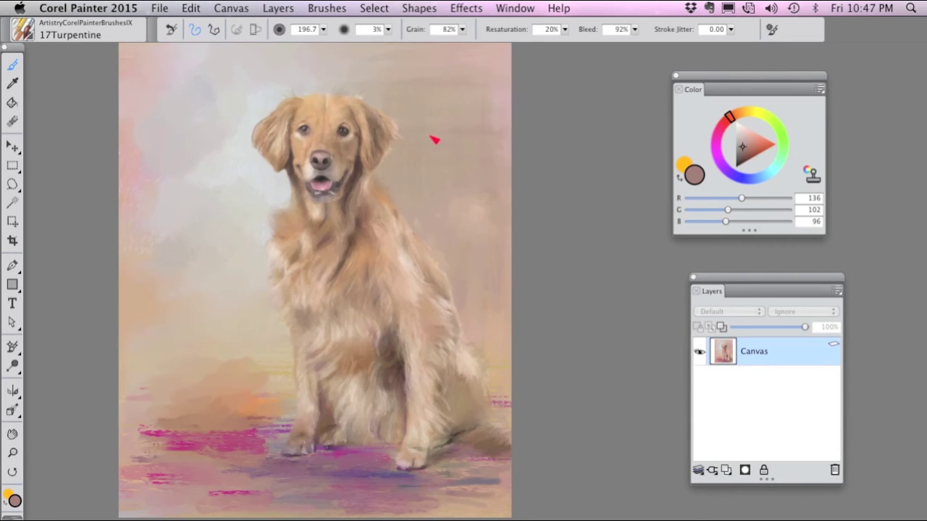
{"action": "mouse_move", "coordinate": [435, 139]}
{"action": "left_mouse_down"}
{"action": "mouse_move", "coordinate": [443, 237]}
{"action": "mouse_move", "coordinate": [476, 118]}
{"action": "mouse_move", "coordinate": [470, 192]}
{"action": "mouse_move", "coordinate": [475, 85]}
{"action": "mouse_move", "coordinate": [467, 231]}
{"action": "mouse_move", "coordinate": [471, 108]}
{"action": "mouse_move", "coordinate": [479, 217]}
{"action": "mouse_move", "coordinate": [491, 139]}
{"action": "left_mouse_up"}
{"action": "left_click_drag", "start_coordinate": [461, 93], "coordinate": [432, 155]}
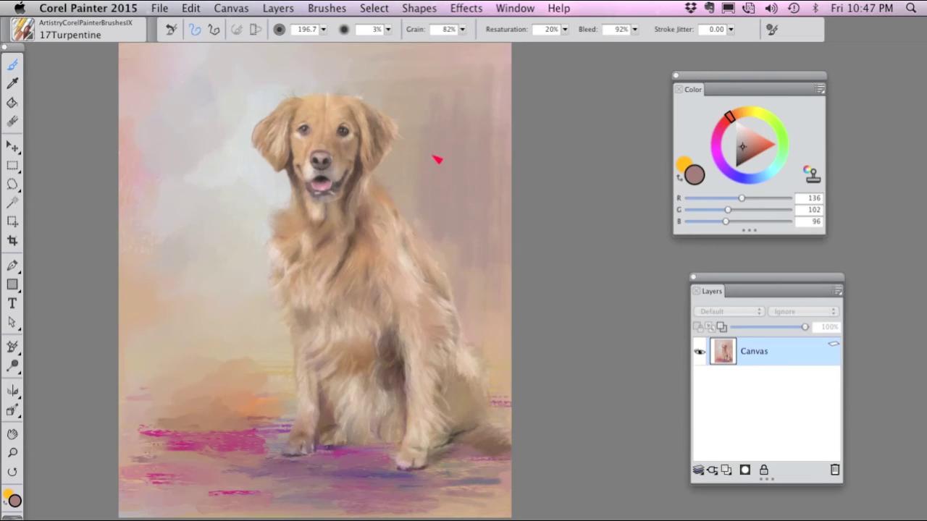
{"action": "mouse_move", "coordinate": [496, 128]}
{"action": "left_mouse_down"}
{"action": "mouse_move", "coordinate": [495, 95]}
{"action": "mouse_move", "coordinate": [453, 80]}
{"action": "mouse_move", "coordinate": [320, 73]}
{"action": "mouse_move", "coordinate": [289, 87]}
{"action": "left_mouse_up"}
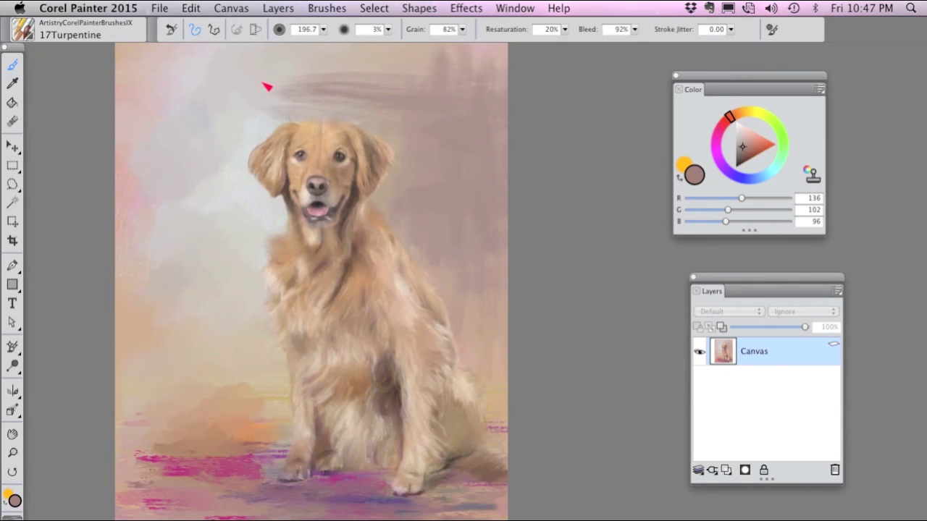
Blend the mauve strokes into the background behind and above the dog with the 18TurpentineBlender brush at size 304.0.
{"action": "left_click", "coordinate": [23, 29]}
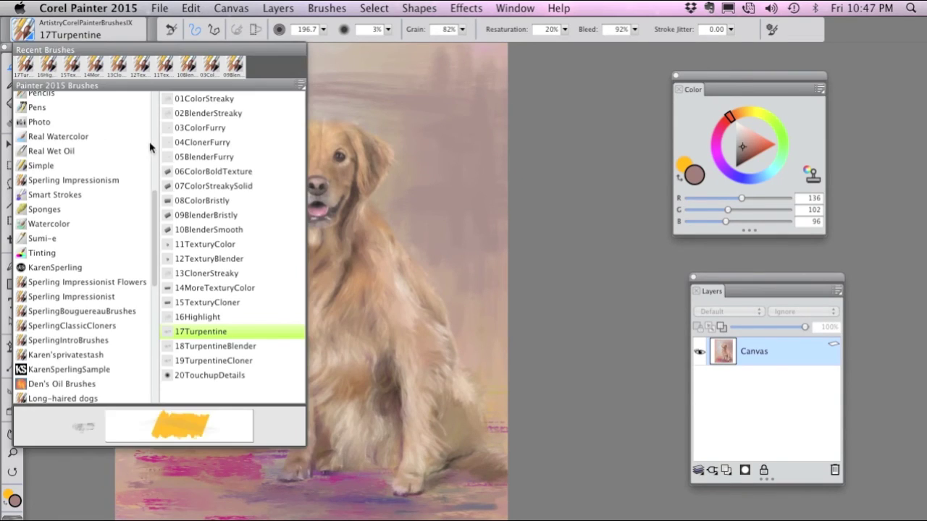
{"action": "left_click", "coordinate": [236, 346]}
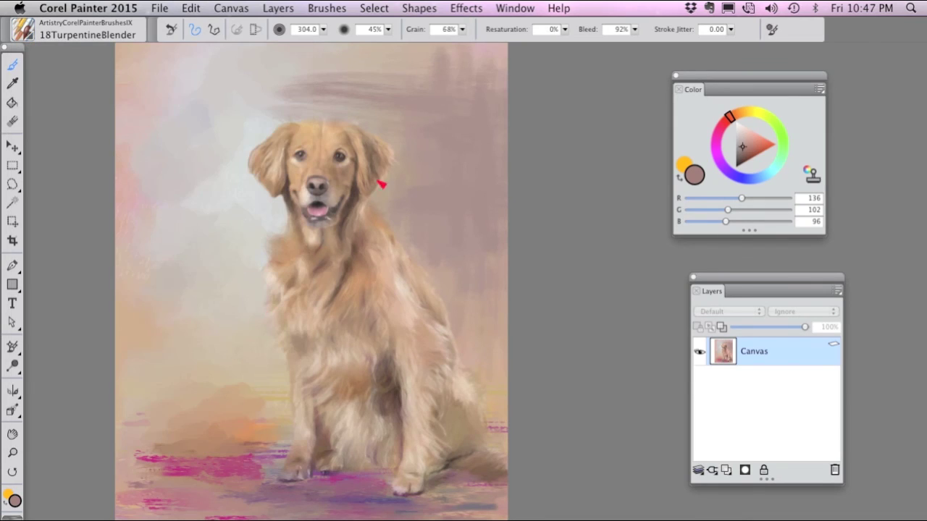
{"action": "mouse_move", "coordinate": [475, 193]}
{"action": "left_mouse_down"}
{"action": "mouse_move", "coordinate": [418, 53]}
{"action": "mouse_move", "coordinate": [403, 84]}
{"action": "mouse_move", "coordinate": [333, 68]}
{"action": "mouse_move", "coordinate": [432, 79]}
{"action": "mouse_move", "coordinate": [310, 61]}
{"action": "mouse_move", "coordinate": [445, 56]}
{"action": "mouse_move", "coordinate": [453, 64]}
{"action": "mouse_move", "coordinate": [288, 74]}
{"action": "mouse_move", "coordinate": [379, 91]}
{"action": "mouse_move", "coordinate": [255, 89]}
{"action": "mouse_move", "coordinate": [408, 123]}
{"action": "left_mouse_up"}
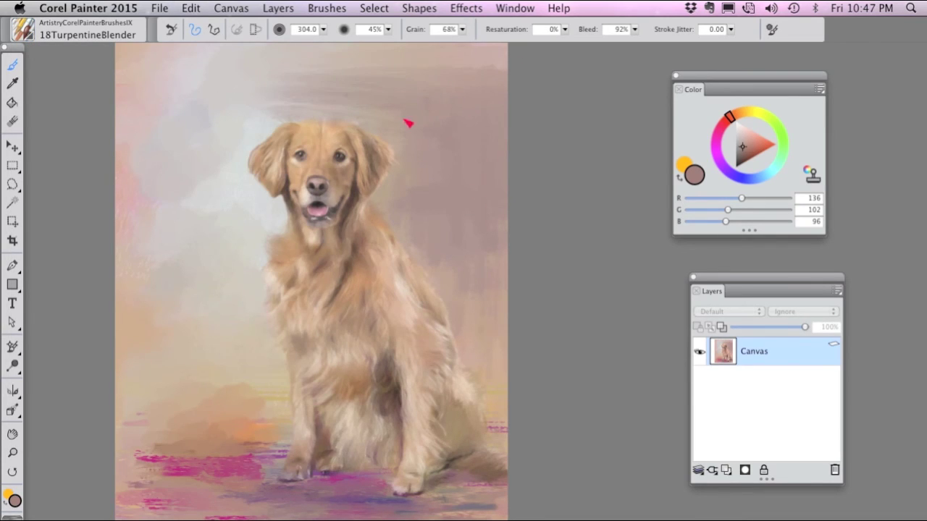
Paint coral pink (RGB 255, 127, 102) strokes over the mauve background behind and above the dog with the 17Turpentine brush.
{"action": "left_click", "coordinate": [37, 32]}
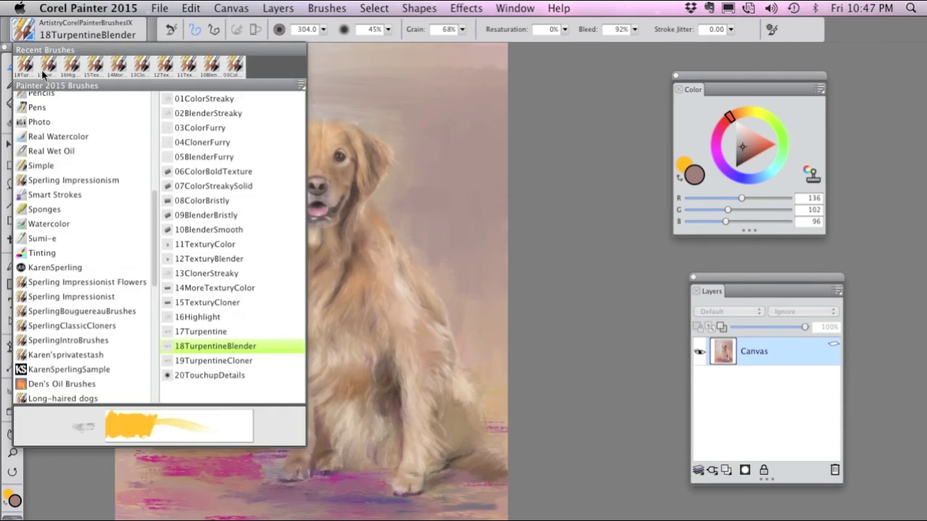
{"action": "left_click", "coordinate": [206, 332]}
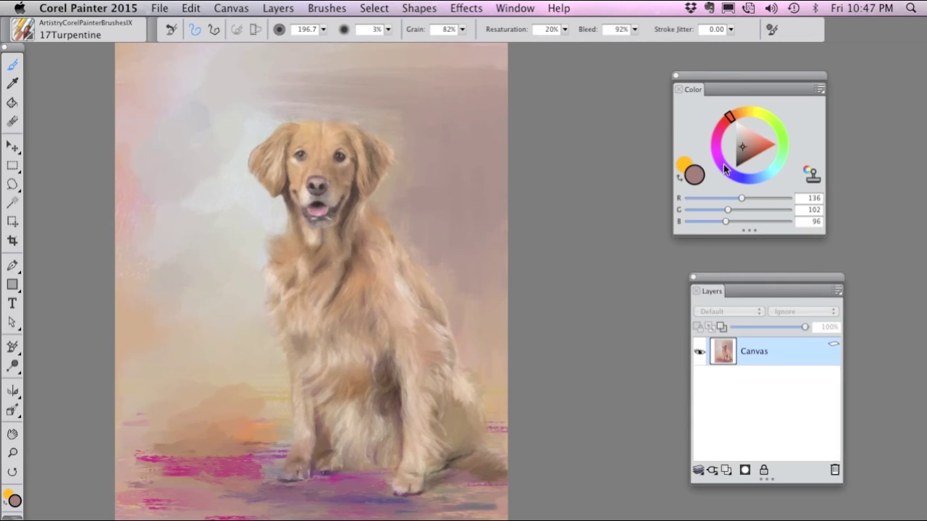
{"action": "left_click", "coordinate": [760, 136]}
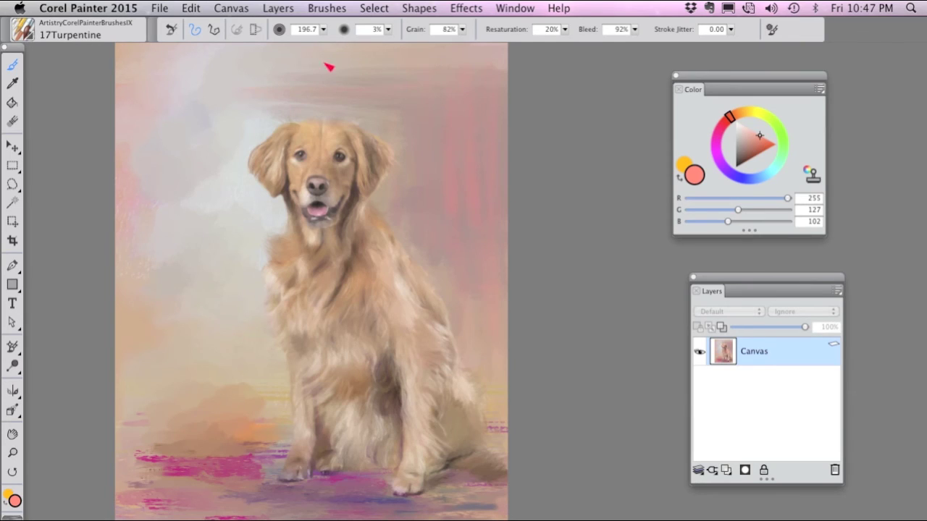
Clone soft strokes over the magenta ground around the dog's feet with the 19TurpentineCloner brush at size 407.4.
{"action": "left_click", "coordinate": [28, 16]}
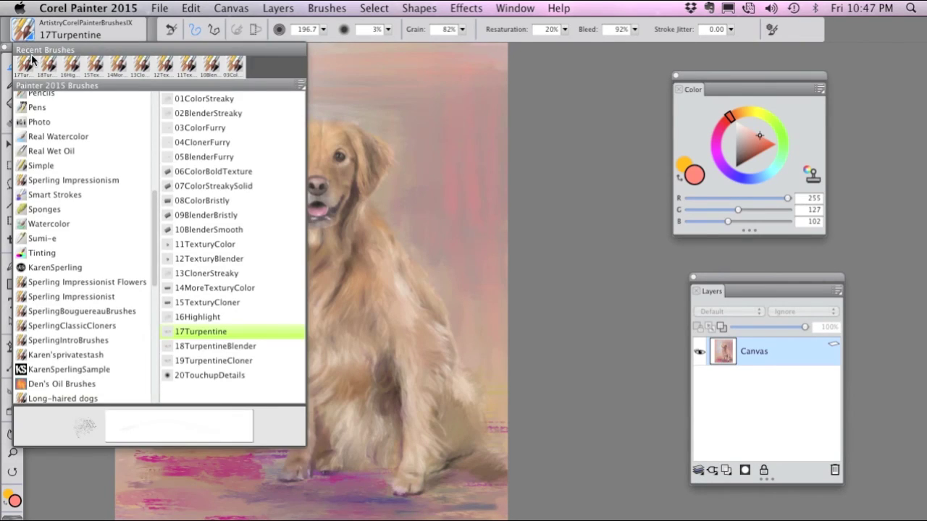
{"action": "left_click", "coordinate": [225, 360]}
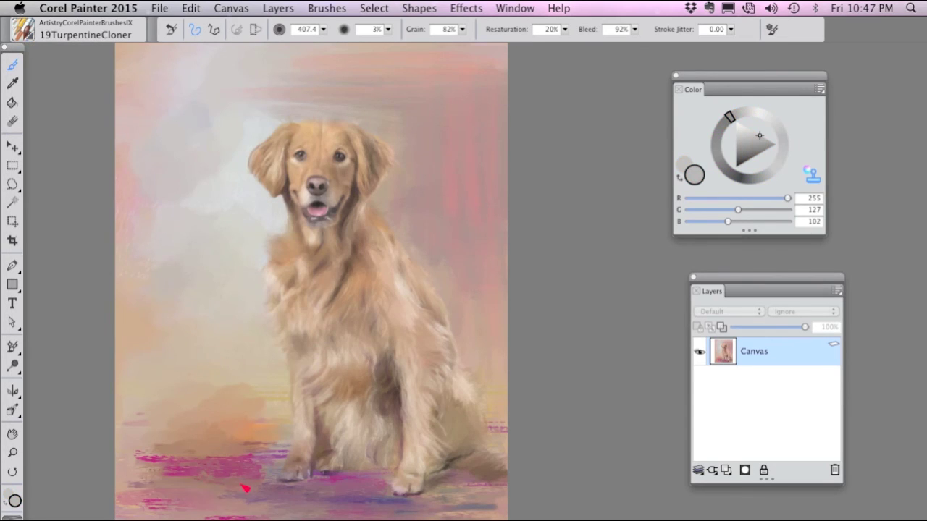
{"action": "scroll", "coordinate": [168, 396], "scroll_direction": "down", "scroll_amount": 5}
{"action": "mouse_move", "coordinate": [168, 397]}
{"action": "left_mouse_down"}
{"action": "mouse_move", "coordinate": [208, 387]}
{"action": "mouse_move", "coordinate": [242, 409]}
{"action": "mouse_move", "coordinate": [268, 380]}
{"action": "left_mouse_up"}
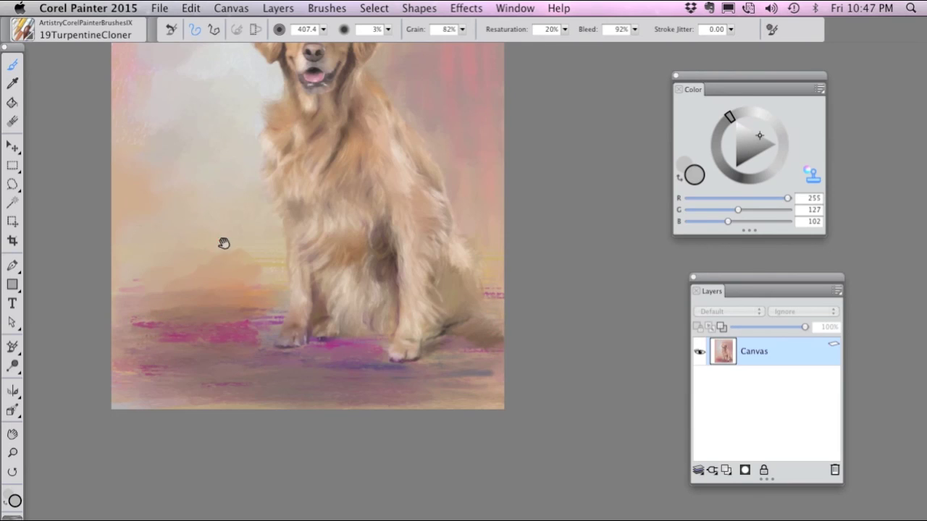
{"action": "left_click_drag", "start_coordinate": [224, 244], "coordinate": [239, 331]}
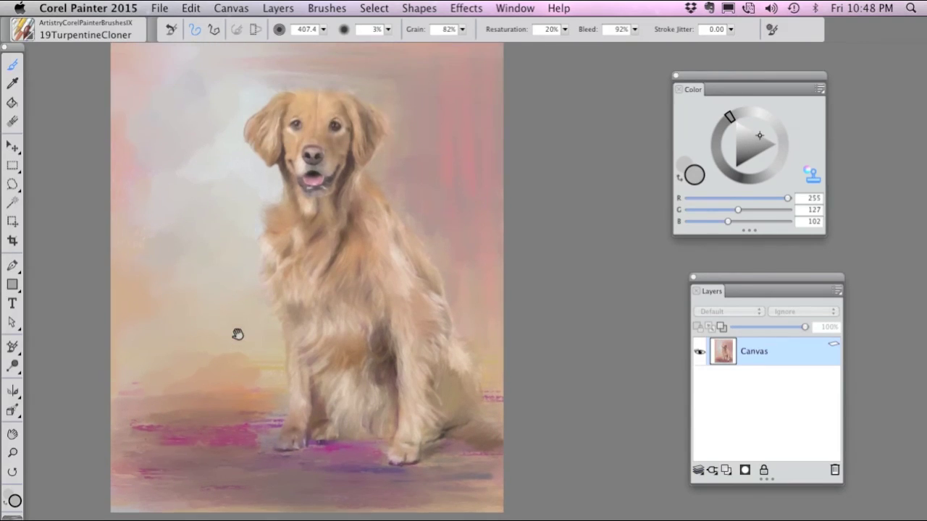
Clone fine details around the dog's eye with the 20TouchupDetails brush at size 10.3, checking the source with tracing paper.
{"action": "left_click", "coordinate": [29, 34]}
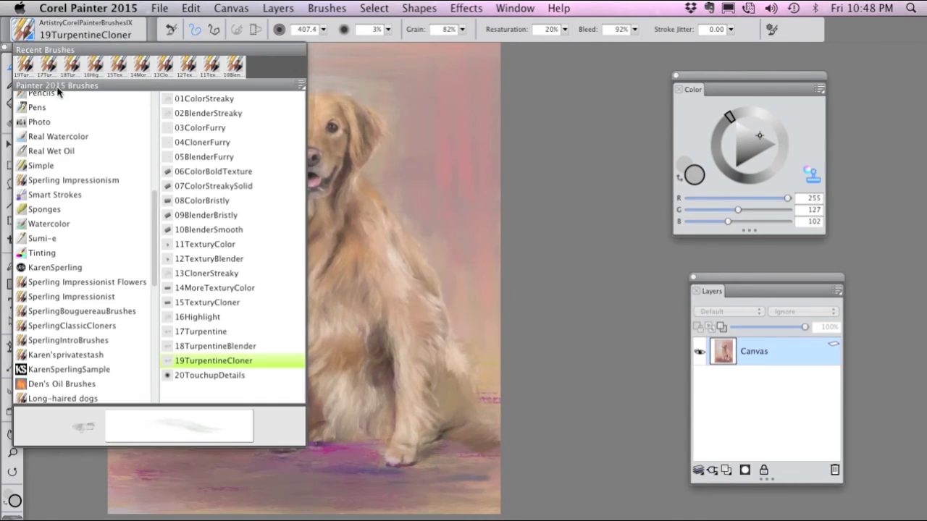
{"action": "left_click", "coordinate": [211, 376]}
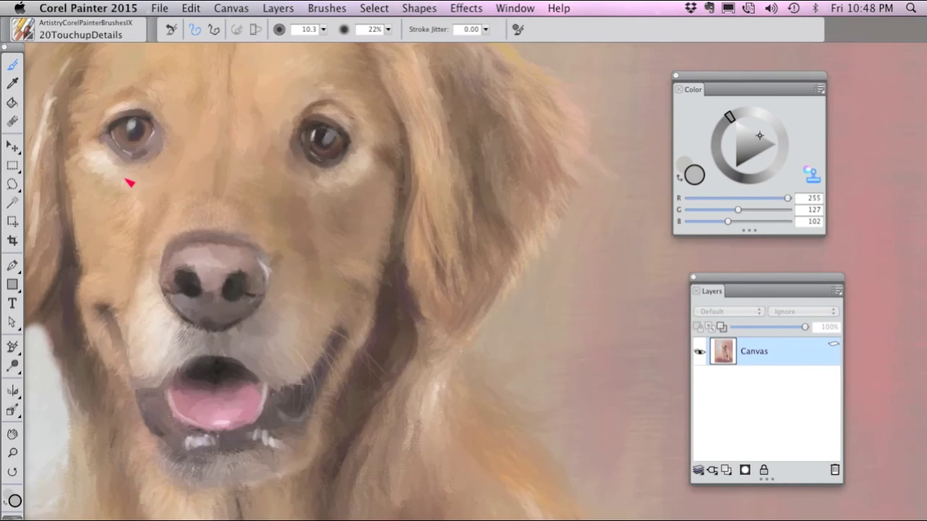
{"action": "key", "text": "super+t"}
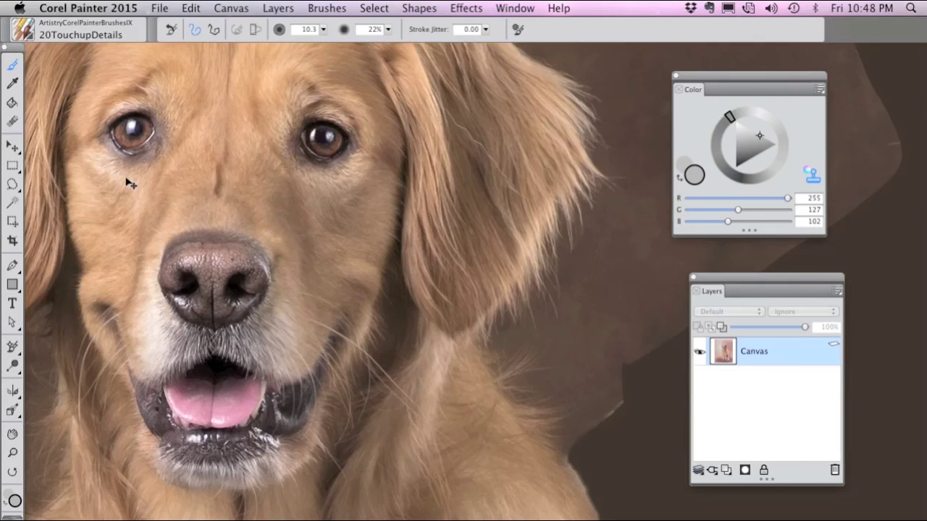
{"action": "key", "text": "super+t"}
{"action": "key", "text": "super+t"}
{"action": "key", "text": "super+t"}
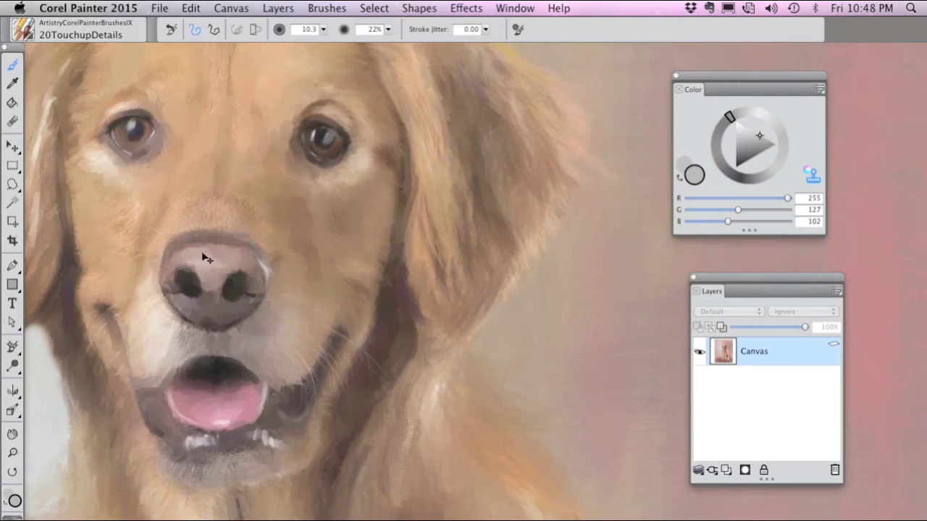
{"action": "key", "text": "super+t"}
{"action": "key", "text": "super+t"}
{"action": "key", "text": "super+t"}
{"action": "key", "text": "super+t"}
{"action": "key", "text": "super+t"}
{"action": "key", "text": "super+t"}
{"action": "key", "text": "super+t"}
{"action": "key", "text": "super+t"}
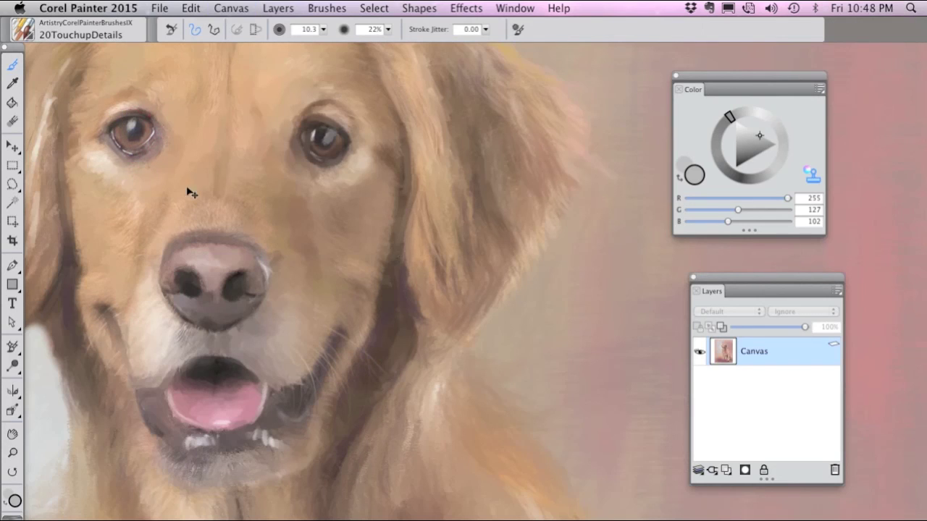
Compare the painted eyes, nose and cheek fur with the source photo by toggling tracing paper on and off.
{"action": "key", "text": "super+t"}
{"action": "key", "text": "super+t"}
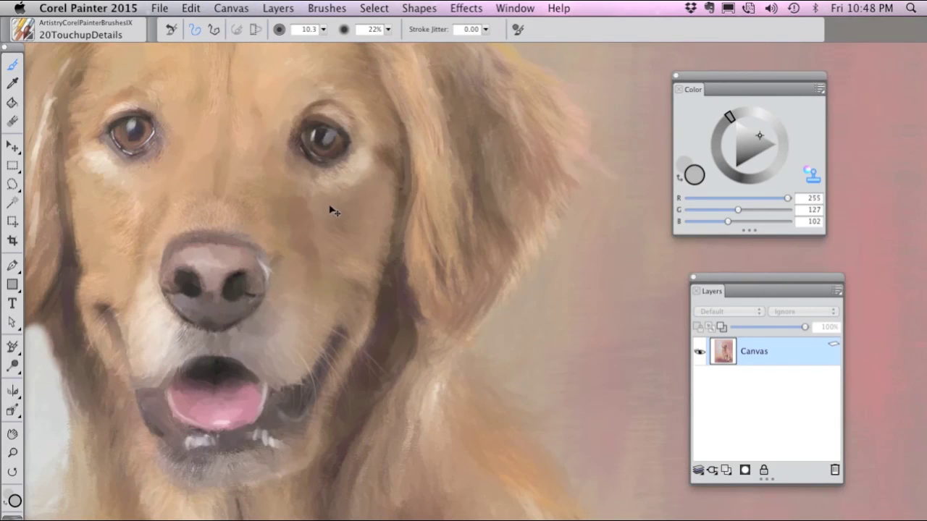
{"action": "key", "text": "super+t"}
{"action": "key", "text": "super+t"}
{"action": "key", "text": "super+t"}
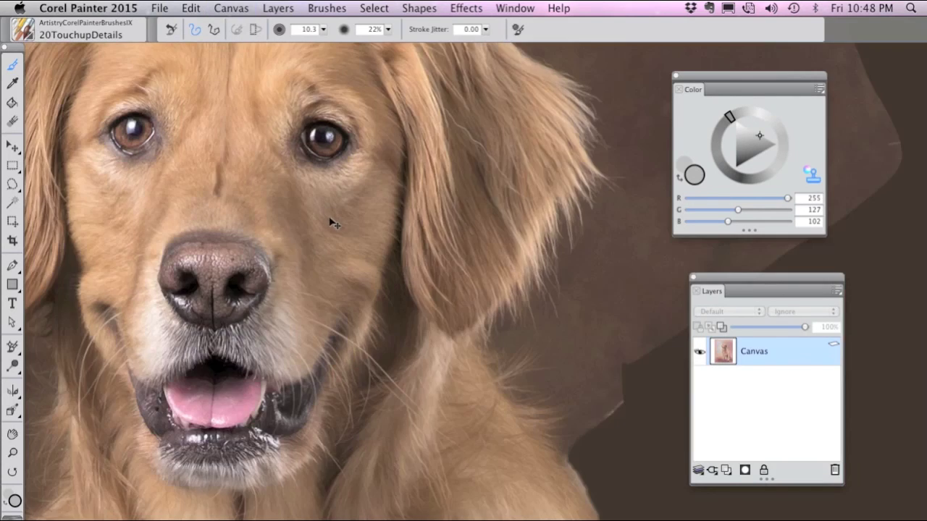
{"action": "key", "text": "super+t"}
{"action": "key", "text": "super+t"}
{"action": "key", "text": "super+t"}
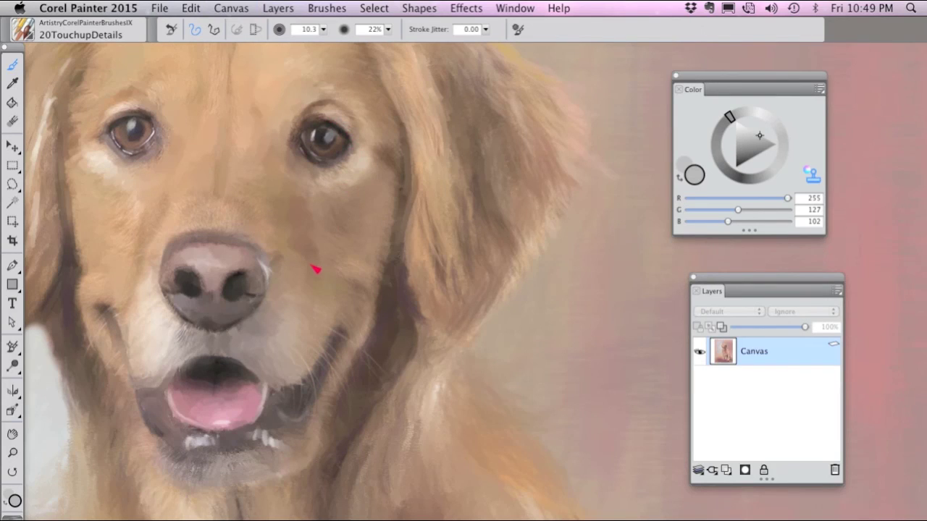
Compare the fur strands on the dog's ear beside the mauve background with the source photo using tracing paper.
{"action": "key", "text": "super+t"}
{"action": "mouse_move", "coordinate": [408, 168]}
{"action": "left_mouse_down"}
{"action": "mouse_move", "coordinate": [352, 200]}
{"action": "mouse_move", "coordinate": [346, 218]}
{"action": "left_mouse_up"}
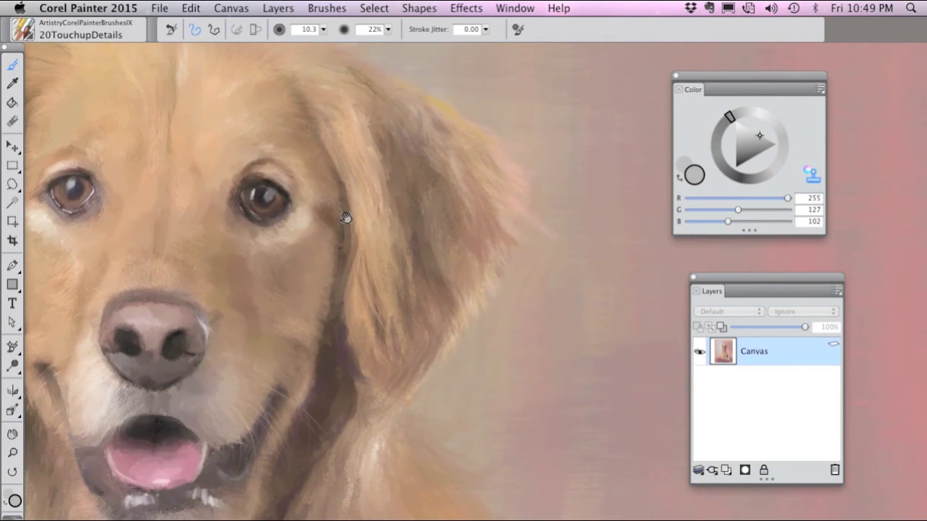
{"action": "key", "text": "super+t"}
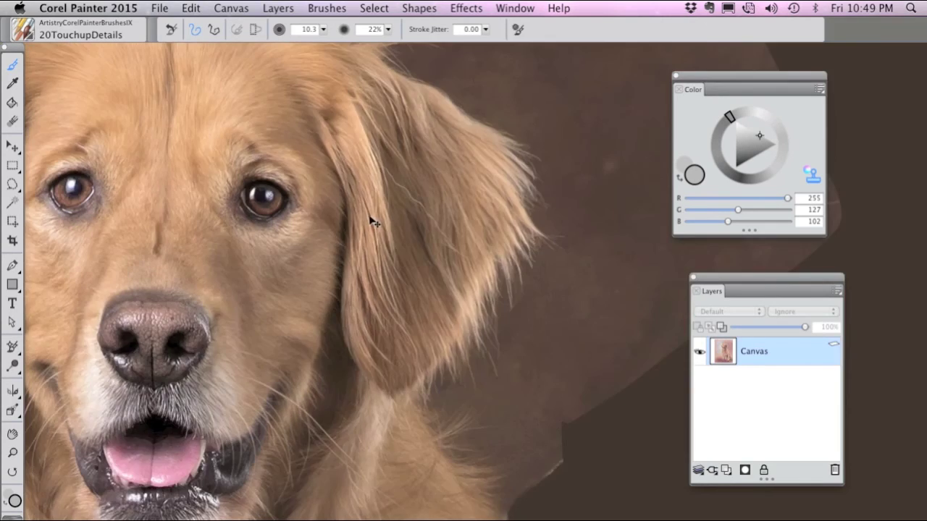
{"action": "key", "text": "super+t"}
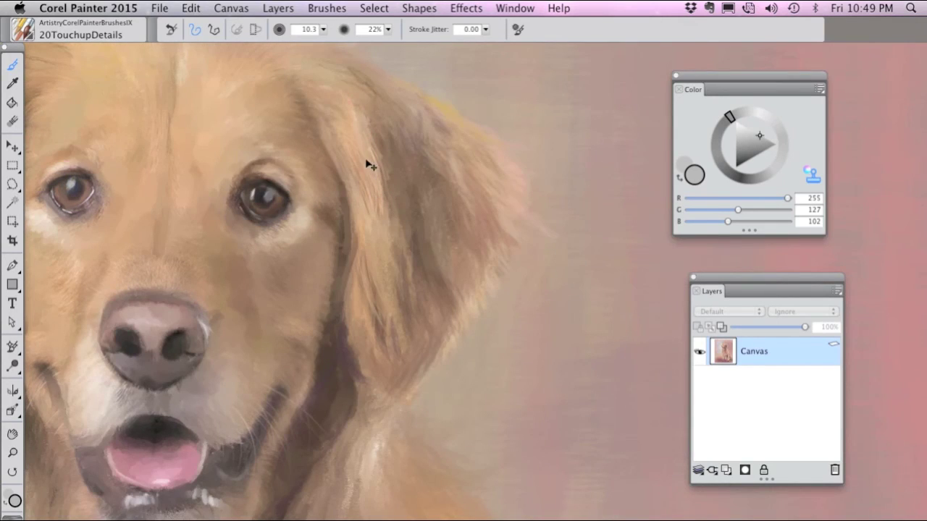
{"action": "key", "text": "super+t"}
{"action": "key", "text": "super+t"}
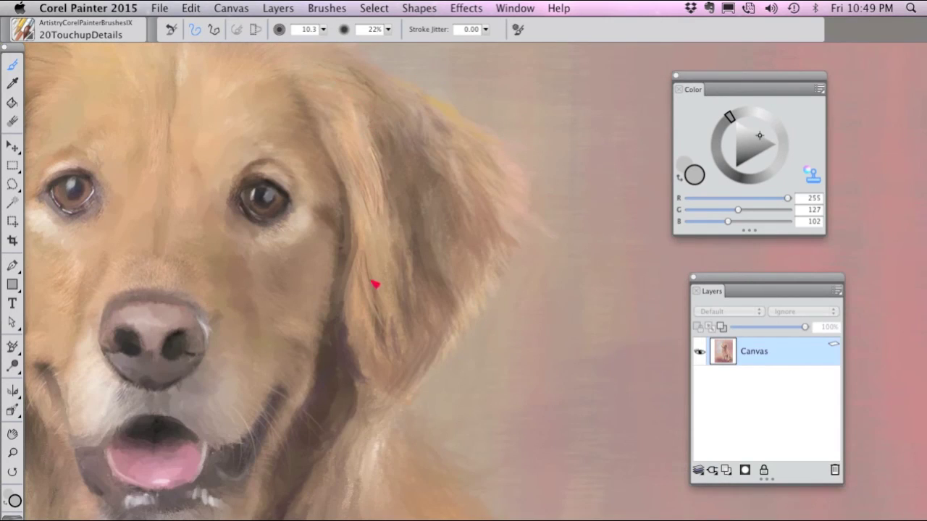